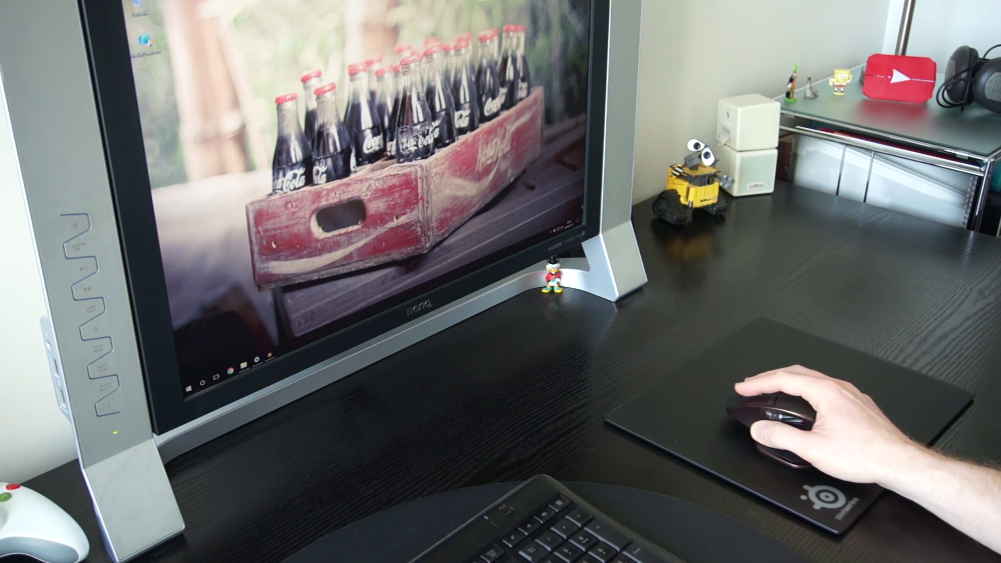
Open the Windows settings from the notification area and go to the "Mise à jour et sécurité" section.
{"action": "left_click", "coordinate": [577, 221]}
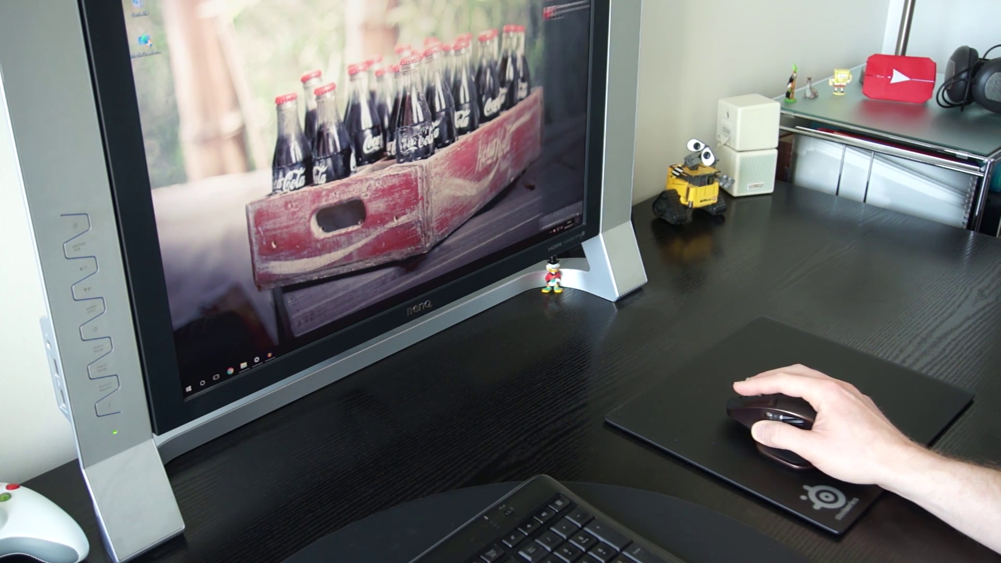
{"action": "left_click", "coordinate": [567, 209]}
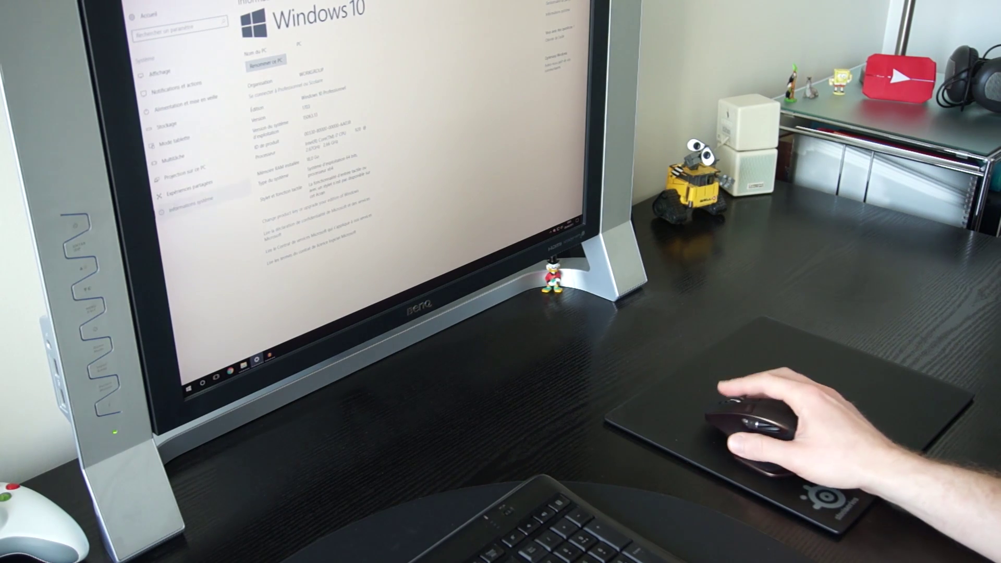
{"action": "left_click", "coordinate": [149, 16]}
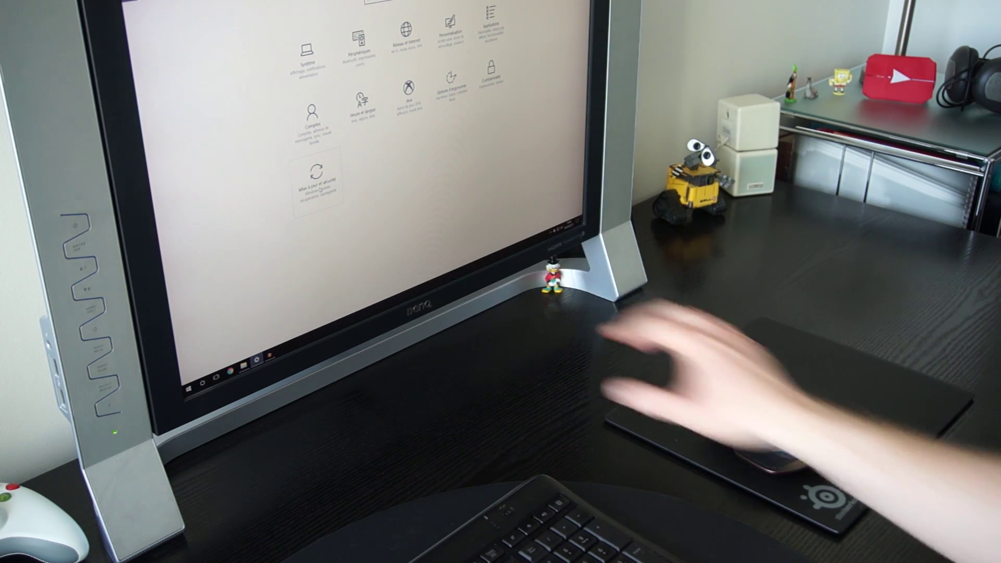
{"action": "left_click", "coordinate": [318, 185]}
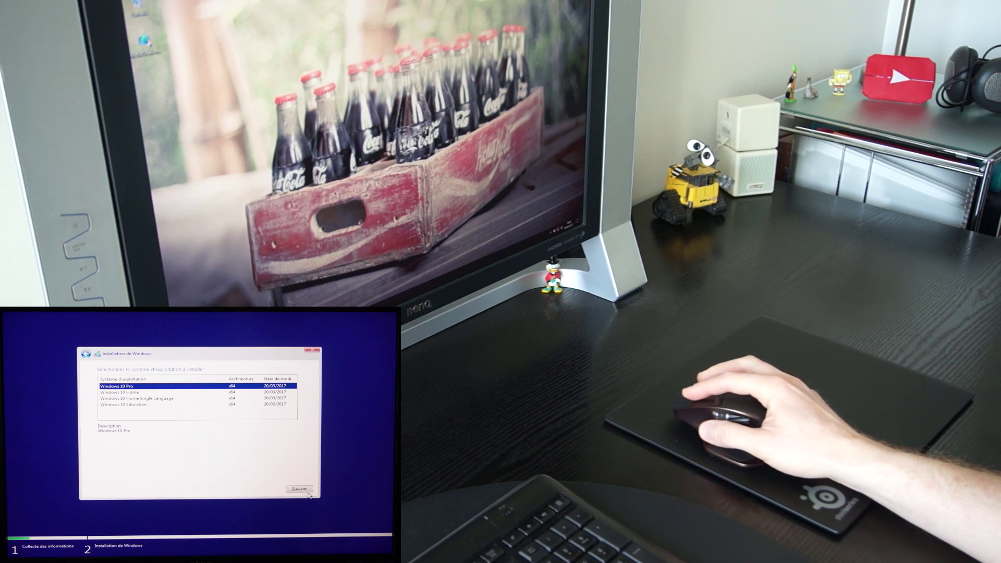
Launch the Microsoft Media Creation Tool from the desktop, authorise it to make changes, and accept its licence terms.
{"action": "double_click", "coordinate": [152, 46]}
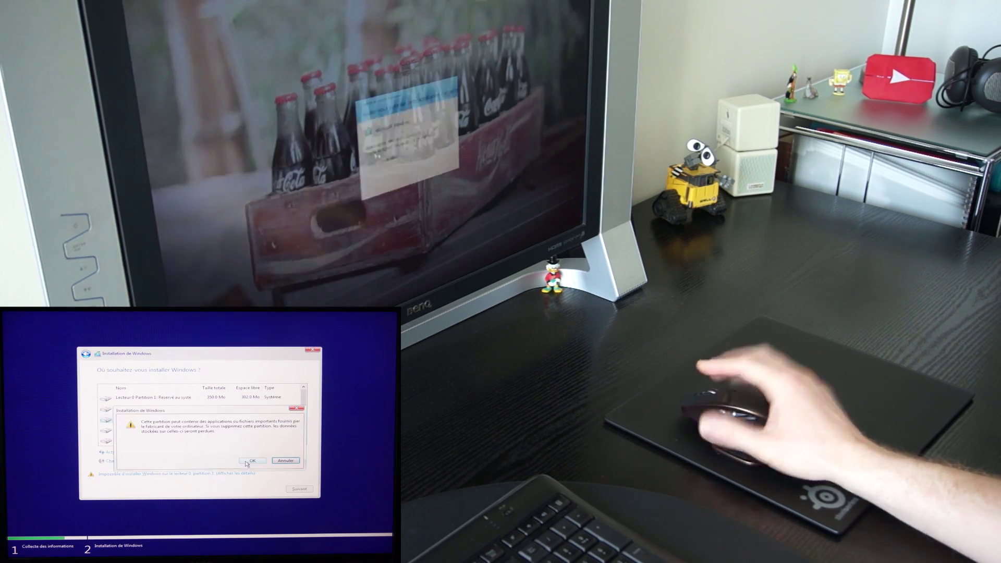
{"action": "left_click", "coordinate": [389, 180]}
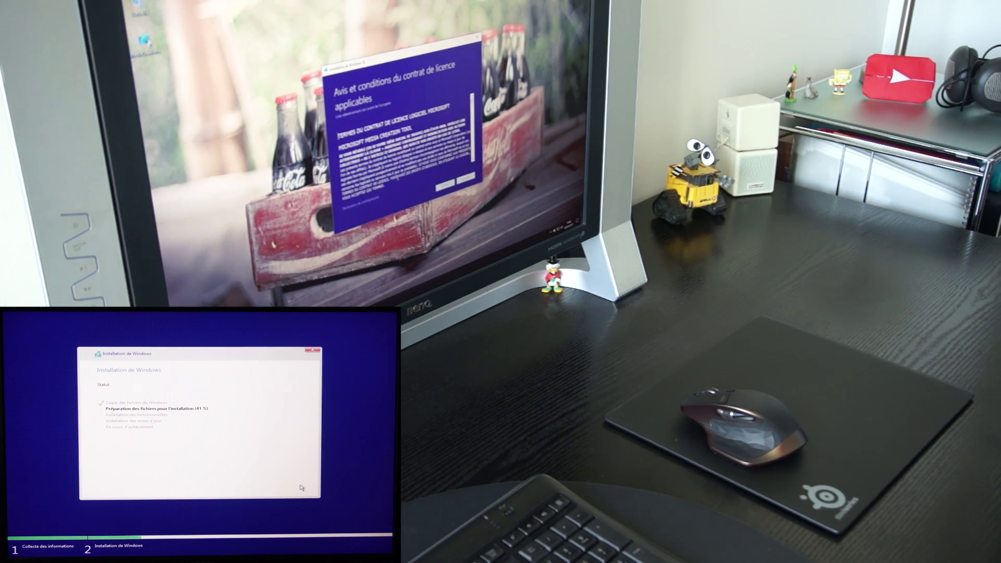
{"action": "left_click", "coordinate": [466, 179]}
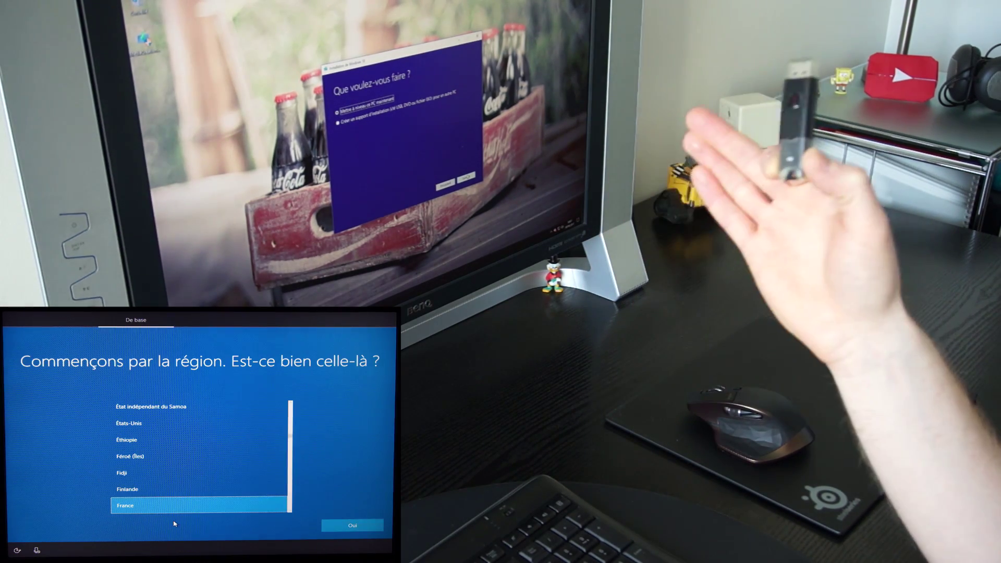
Work through the Windows setup pages, confirming France as region, choosing to define a PIN, and accepting Cortana as assistant.
{"action": "left_click", "coordinate": [374, 530]}
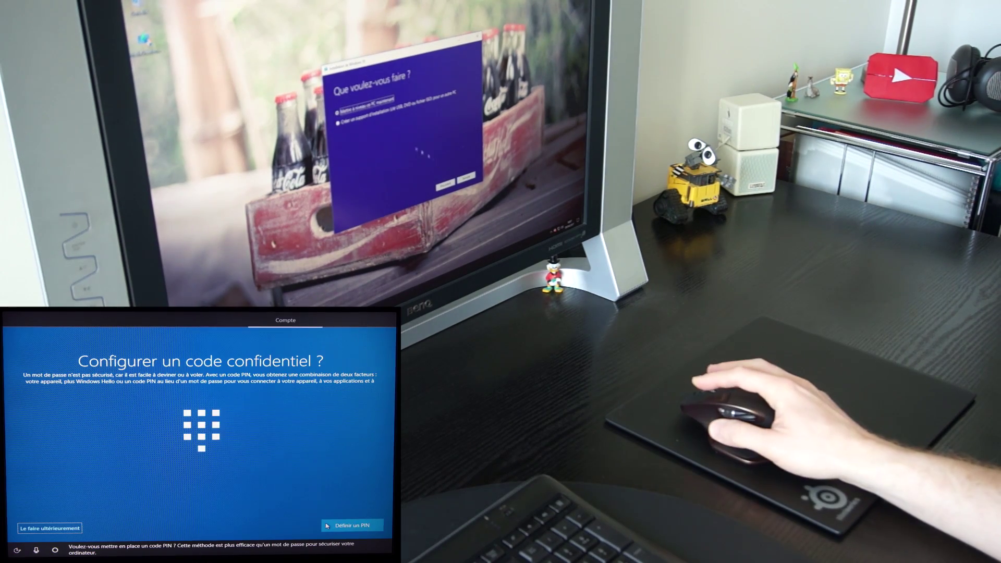
{"action": "left_click", "coordinate": [327, 526]}
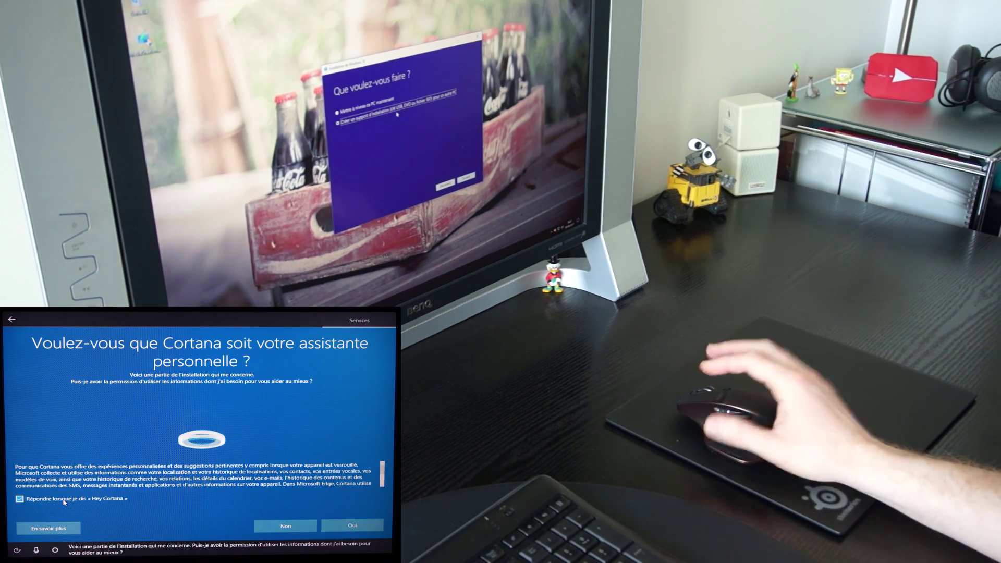
{"action": "left_click", "coordinate": [352, 526]}
{"action": "left_click", "coordinate": [368, 529]}
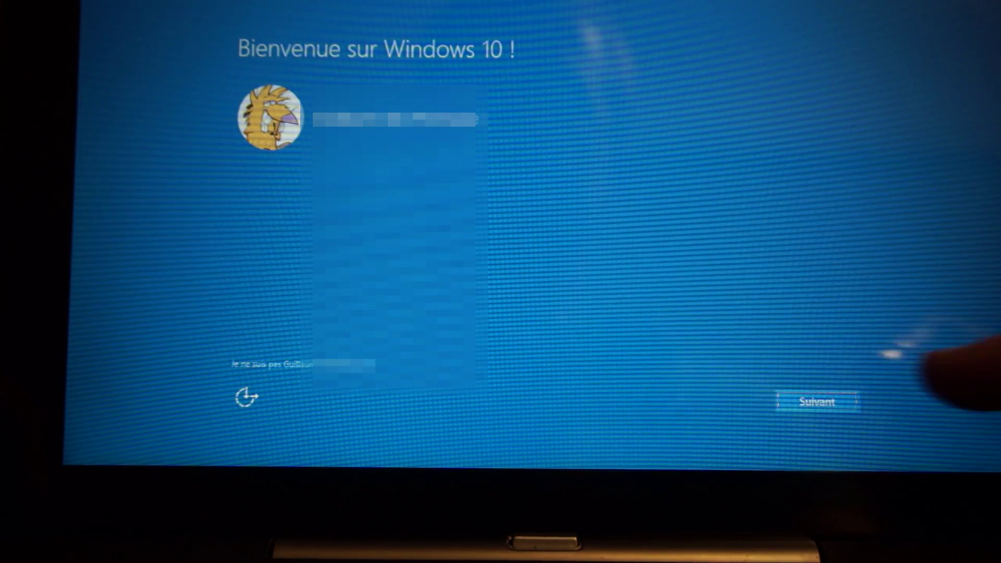
Continue past the Windows 10 welcome page, review and accept the privacy settings with all options enabled, and choose to use Cortana.
{"action": "left_click", "coordinate": [817, 402]}
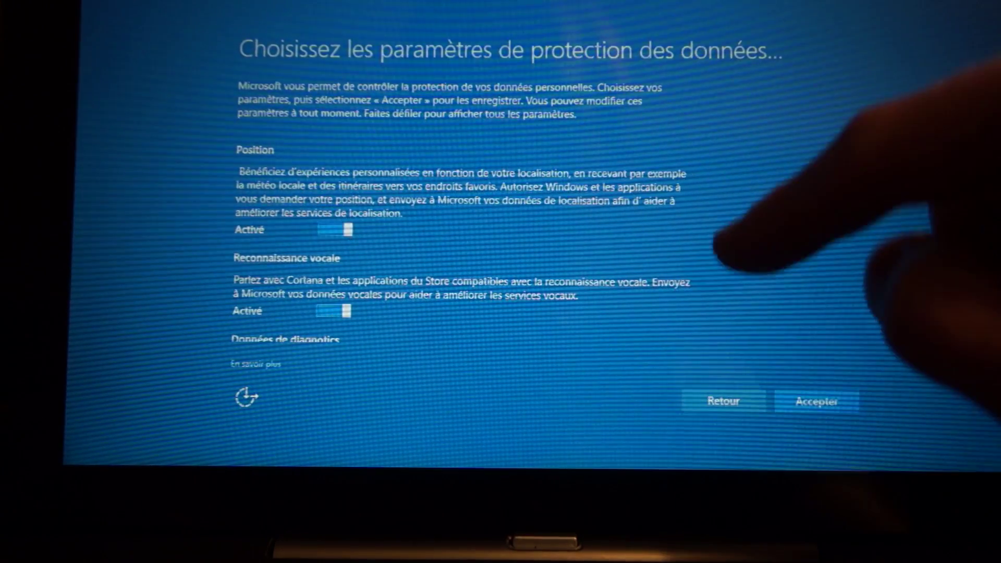
{"action": "left_click_drag", "start_coordinate": [725, 238], "coordinate": [688, 115]}
{"action": "left_click_drag", "start_coordinate": [821, 161], "coordinate": [797, 271]}
{"action": "left_click_drag", "start_coordinate": [681, 258], "coordinate": [703, 156]}
{"action": "left_click_drag", "start_coordinate": [663, 290], "coordinate": [691, 130]}
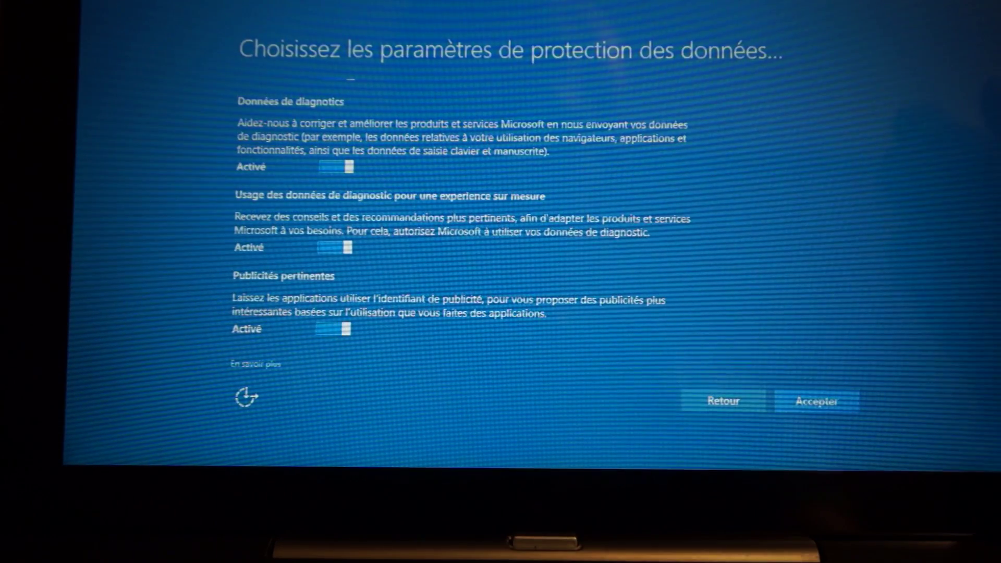
{"action": "left_click_drag", "start_coordinate": [855, 198], "coordinate": [871, 380]}
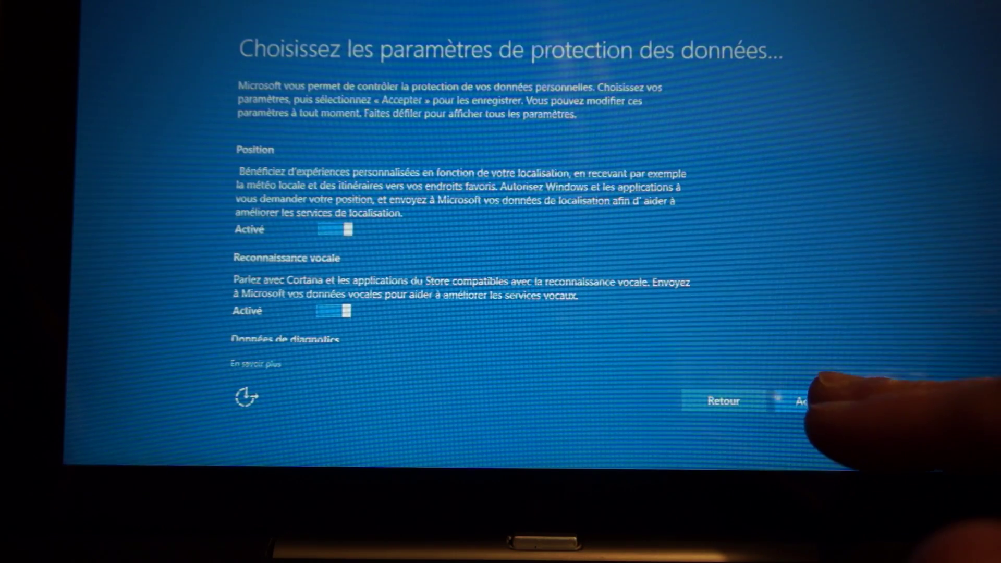
{"action": "left_click", "coordinate": [816, 401]}
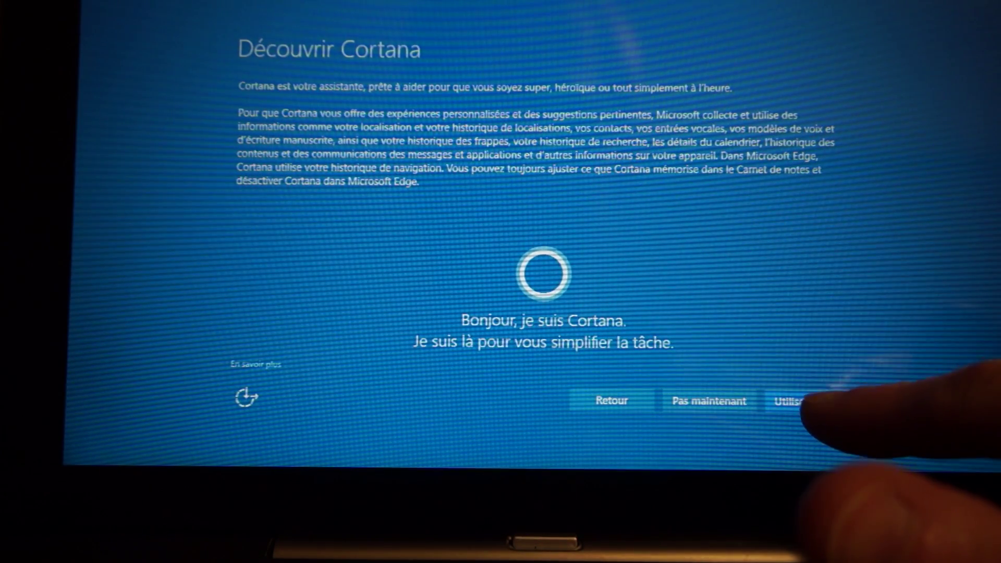
{"action": "left_click", "coordinate": [805, 401]}
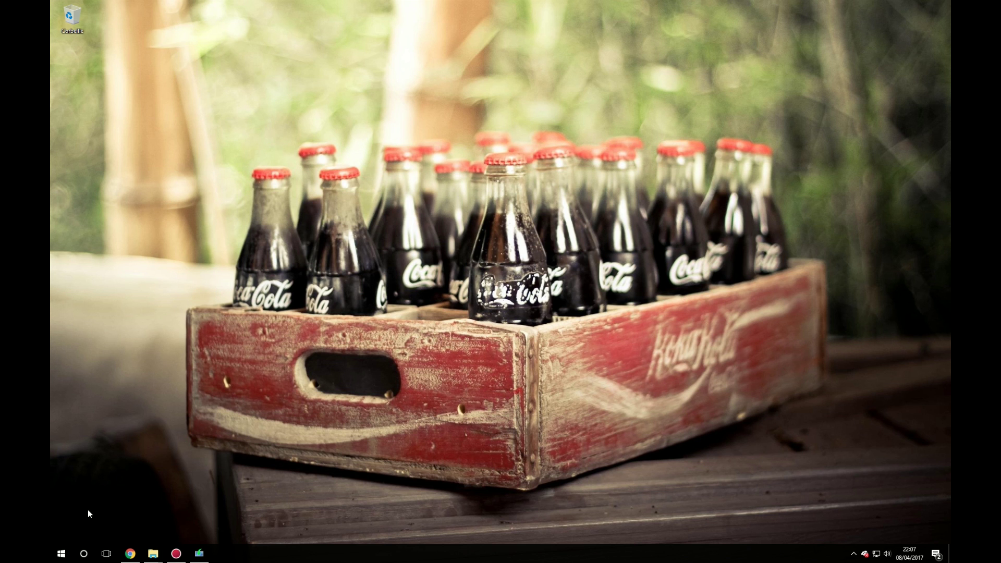
Search for "paint", open Paint 3D, and start a new project.
{"action": "left_click", "coordinate": [61, 554]}
{"action": "type", "text": "paint"}
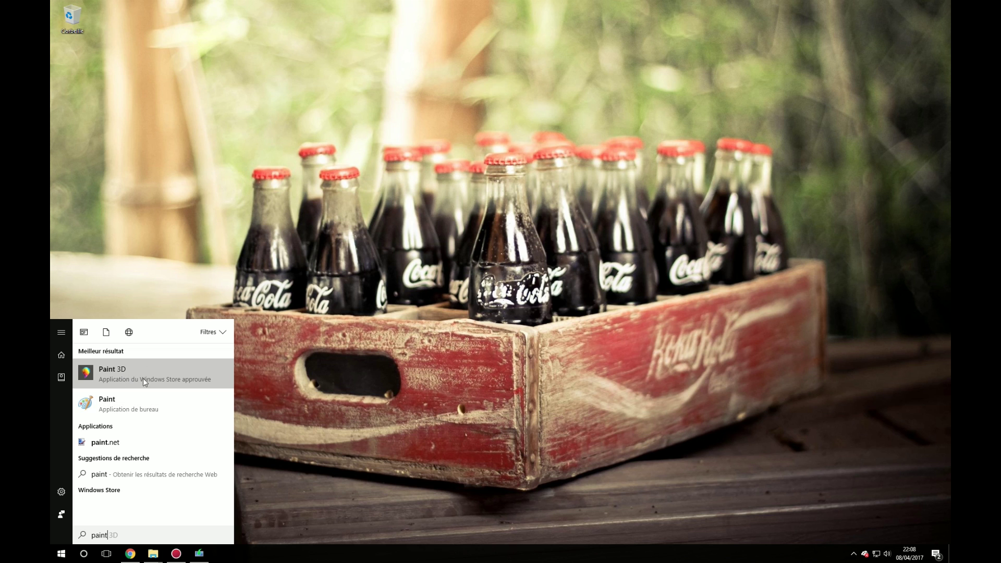
{"action": "left_click", "coordinate": [130, 370]}
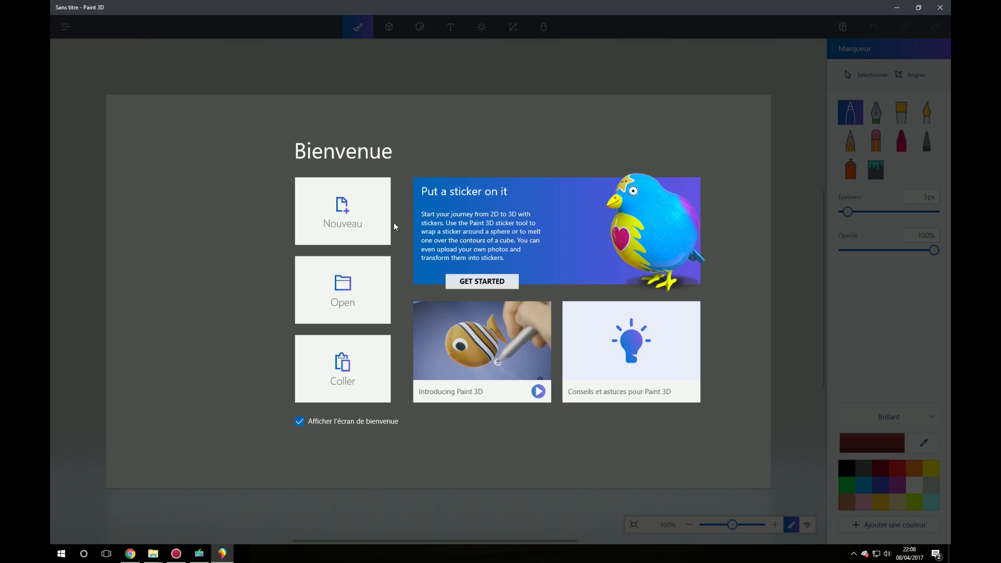
{"action": "left_click", "coordinate": [363, 221]}
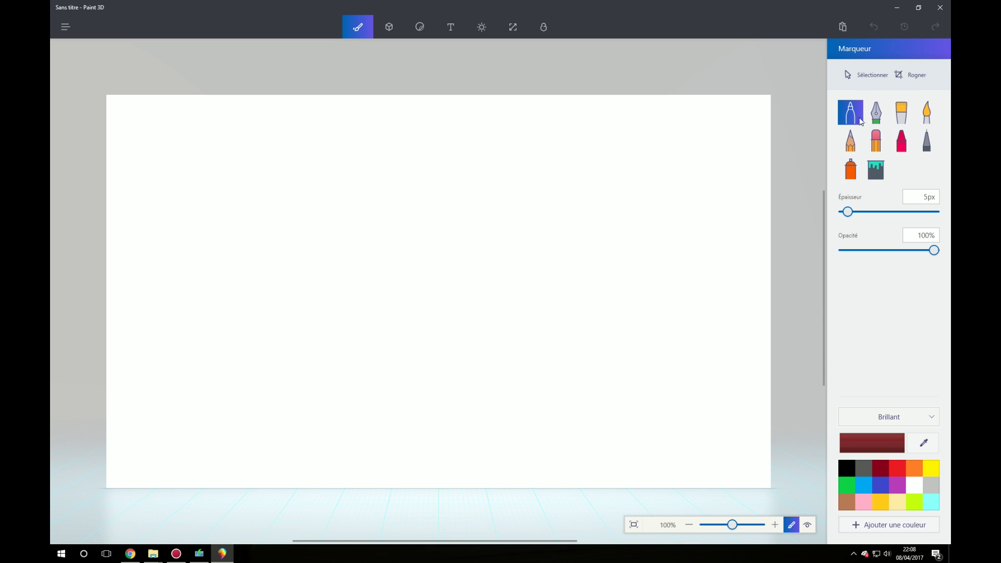
Draw test strokes on the canvas with the 5px marker, 15px calligraphy pen, 50px oil brush and 50px watercolour at 75% opacity.
{"action": "left_click_drag", "start_coordinate": [172, 151], "coordinate": [359, 142]}
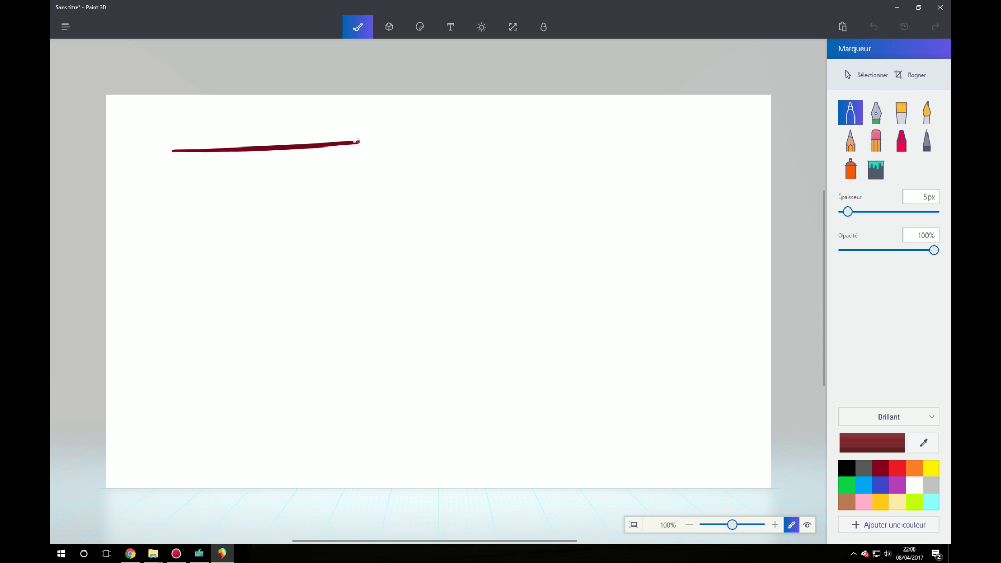
{"action": "left_click", "coordinate": [876, 112]}
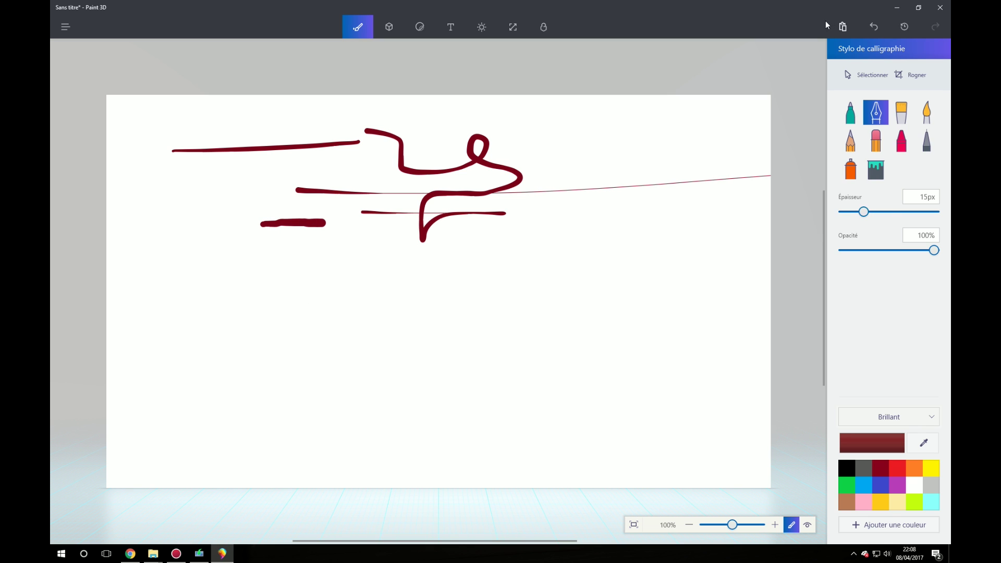
{"action": "left_click", "coordinate": [901, 110]}
{"action": "left_click_drag", "start_coordinate": [706, 110], "coordinate": [722, 112]}
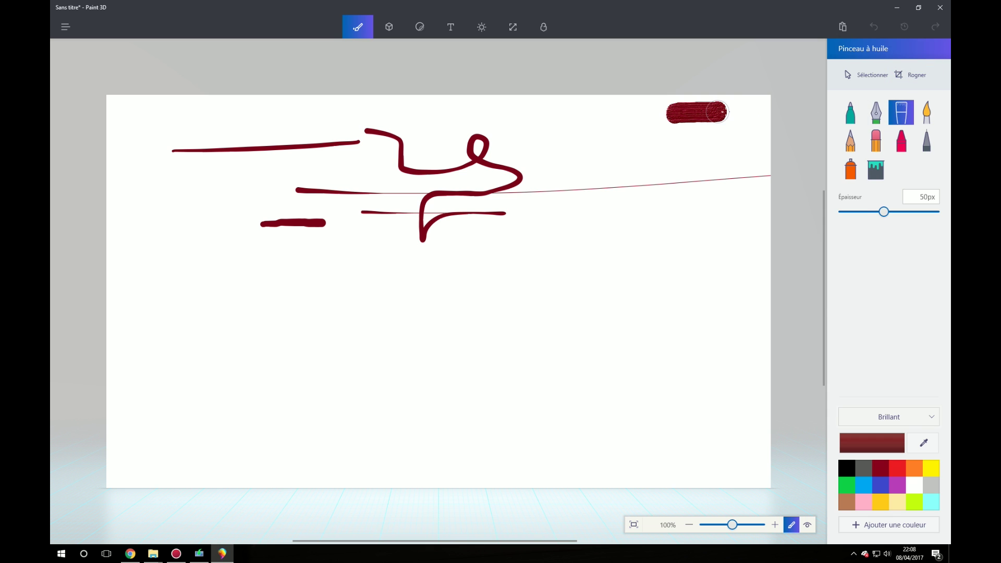
{"action": "left_click", "coordinate": [926, 112]}
{"action": "left_click_drag", "start_coordinate": [662, 135], "coordinate": [717, 137]}
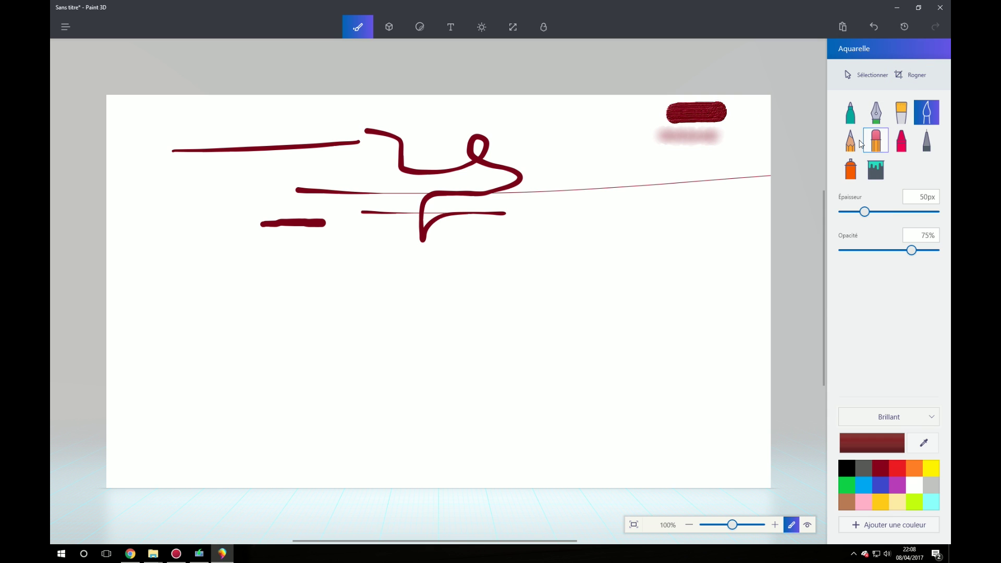
Draw a 6px pencil line, erase part of the oil stroke with the 25px eraser, and spray with the 75px airbrush at 25% opacity.
{"action": "left_click", "coordinate": [850, 139]}
{"action": "left_click", "coordinate": [876, 140]}
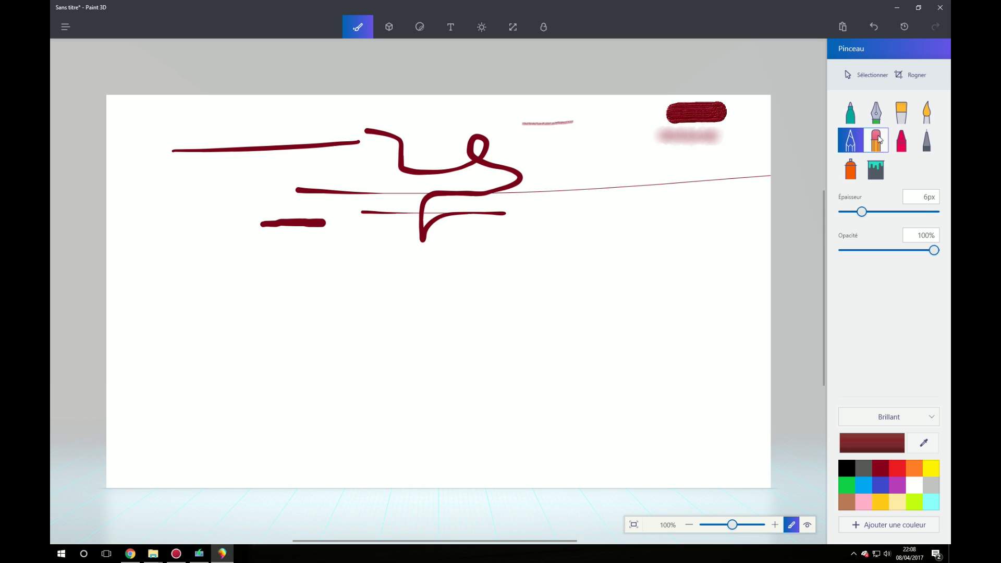
{"action": "mouse_move", "coordinate": [682, 127]}
{"action": "left_mouse_down"}
{"action": "mouse_move", "coordinate": [675, 118]}
{"action": "mouse_move", "coordinate": [671, 125]}
{"action": "left_mouse_up"}
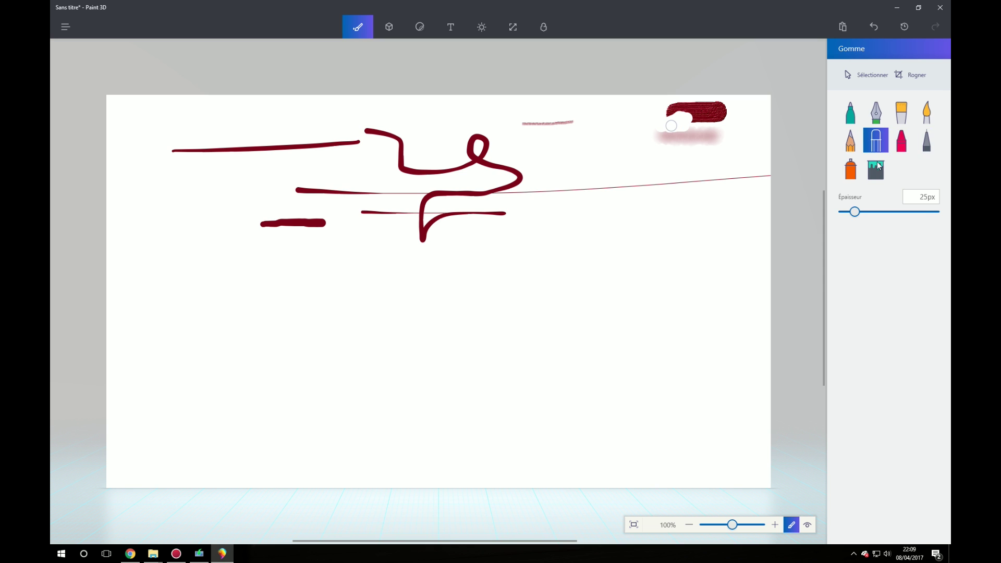
{"action": "left_click", "coordinate": [850, 168]}
{"action": "left_click_drag", "start_coordinate": [582, 138], "coordinate": [645, 138]}
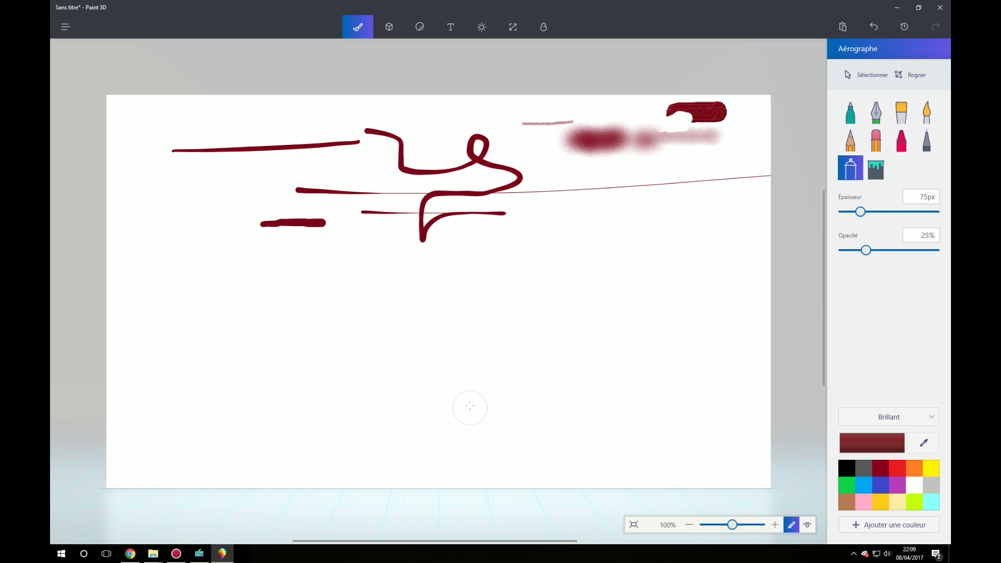
Zoom the canvas to 164%, restore it to 100%, and preview it in 3D view before returning to edit mode.
{"action": "left_click_drag", "start_coordinate": [736, 524], "coordinate": [734, 523]}
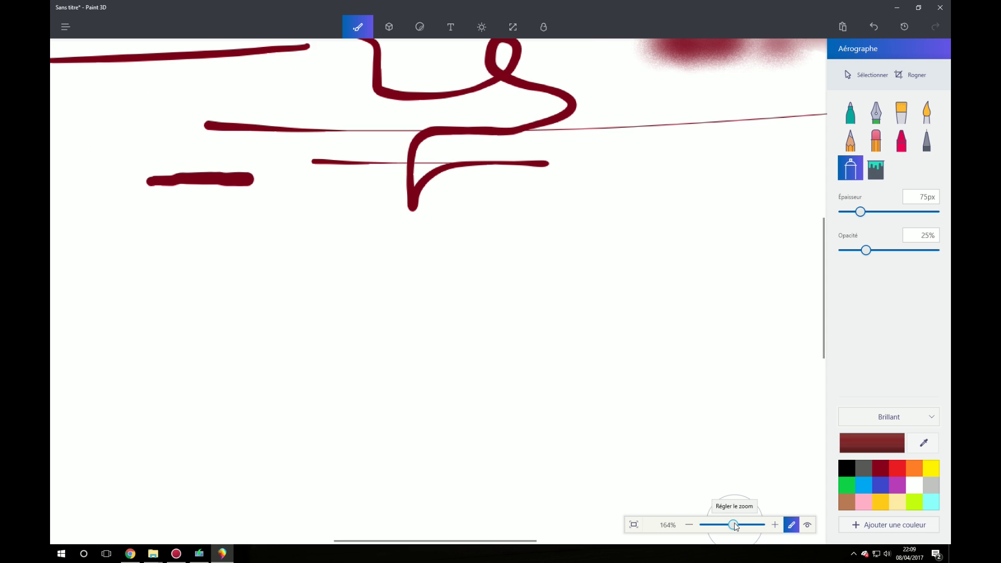
{"action": "left_click", "coordinate": [635, 525]}
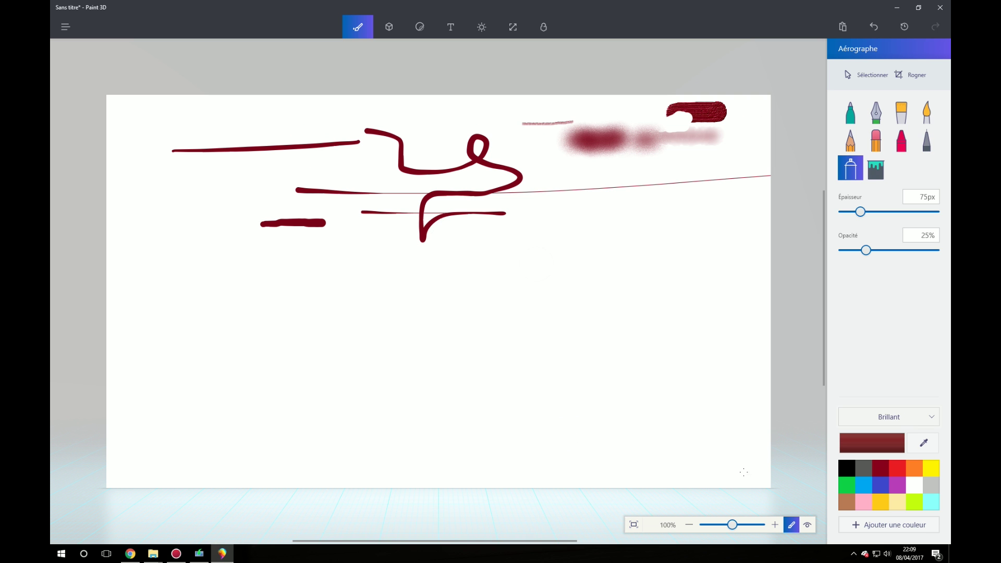
{"action": "left_click", "coordinate": [807, 525]}
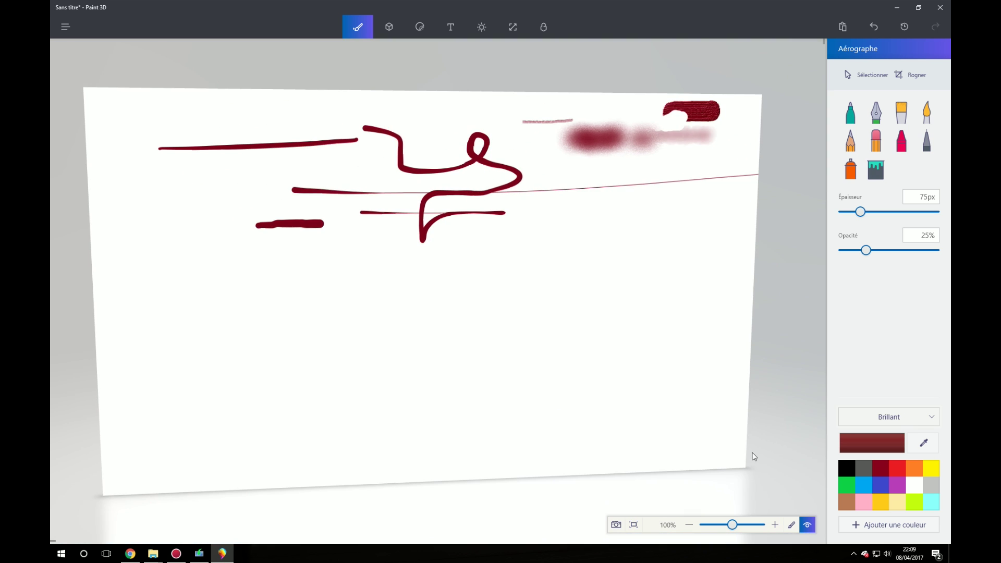
{"action": "left_click", "coordinate": [791, 525]}
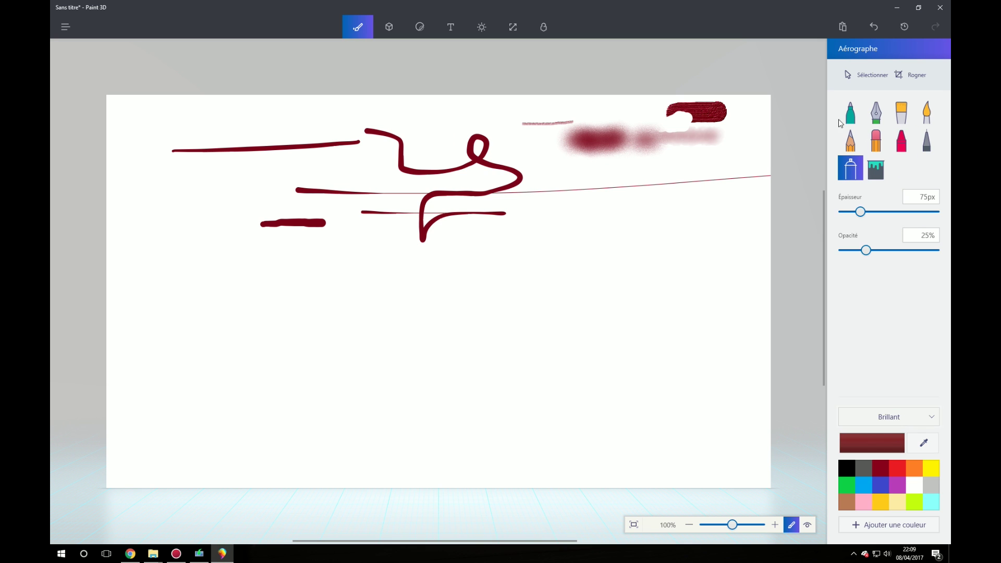
Select the marker and create a new project without saving the current drawing.
{"action": "left_click", "coordinate": [848, 115]}
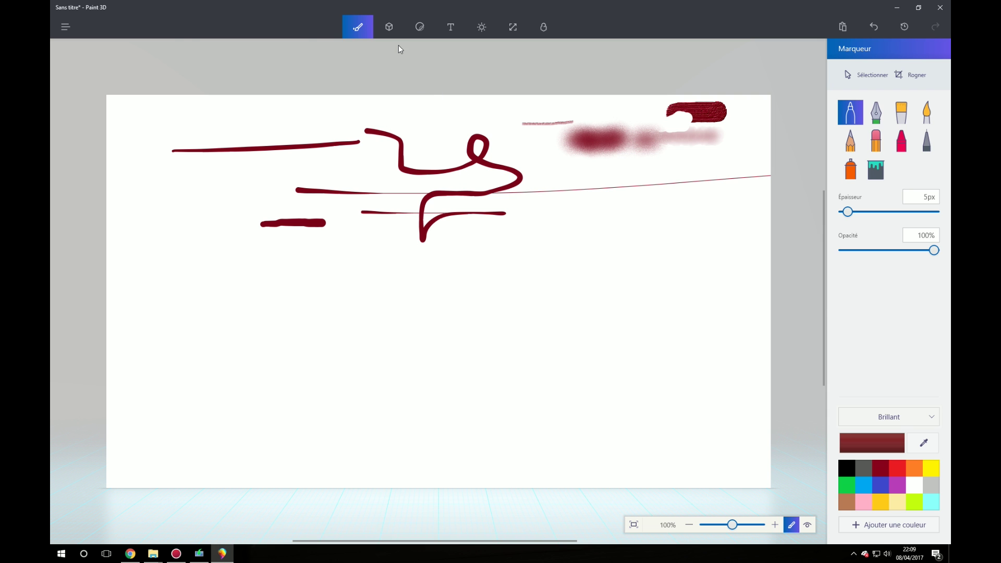
{"action": "left_click", "coordinate": [75, 33]}
{"action": "left_click", "coordinate": [94, 54]}
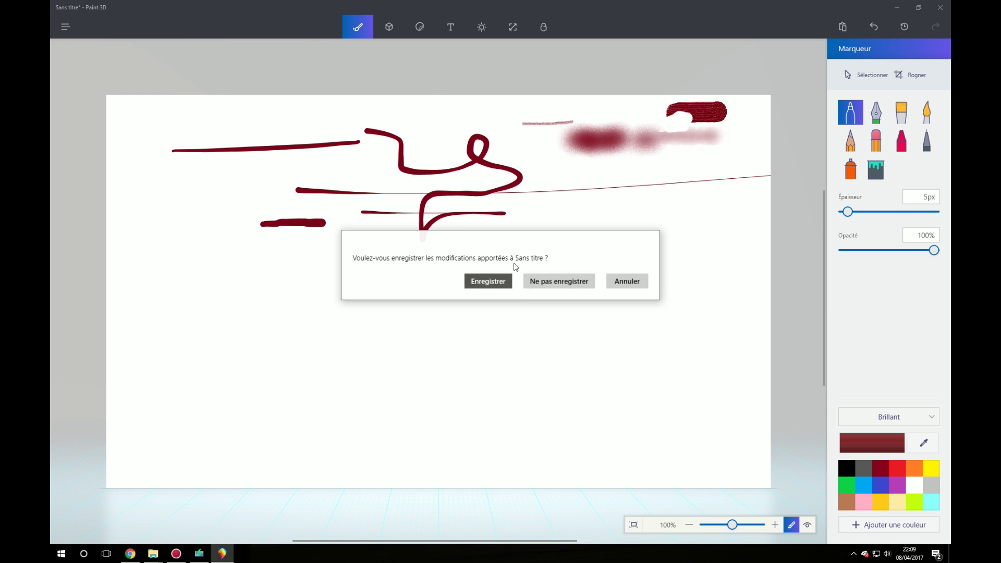
{"action": "left_click", "coordinate": [558, 282]}
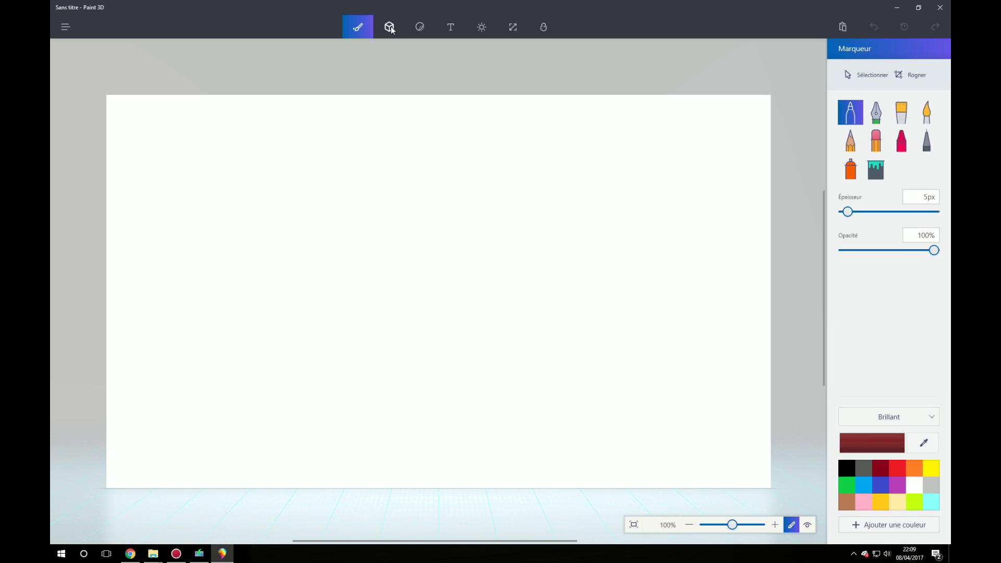
Draw a closed freeform shape on the canvas with the sharp-edge 3D doodle (Bordure accentuée).
{"action": "left_click", "coordinate": [392, 30]}
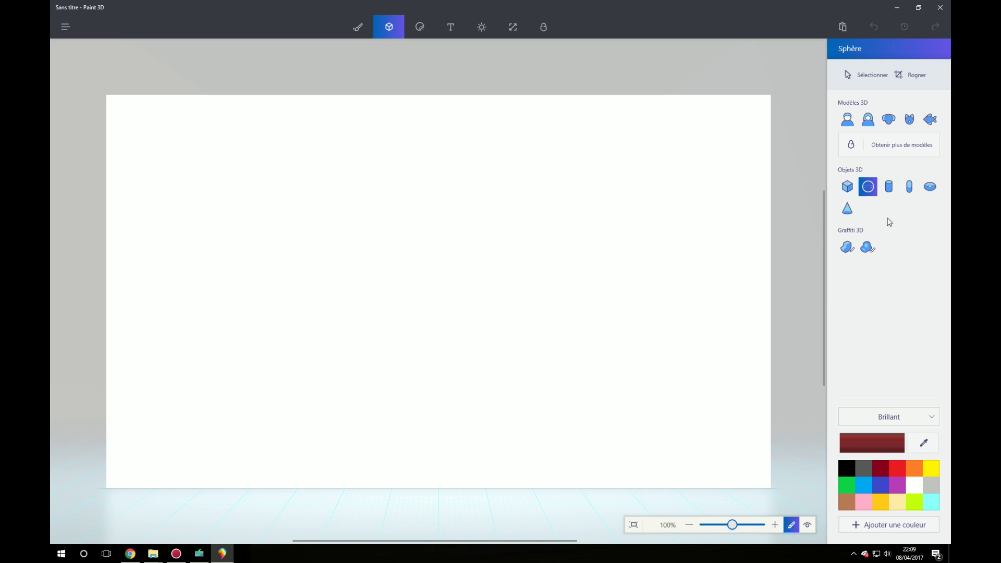
{"action": "left_click", "coordinate": [847, 247]}
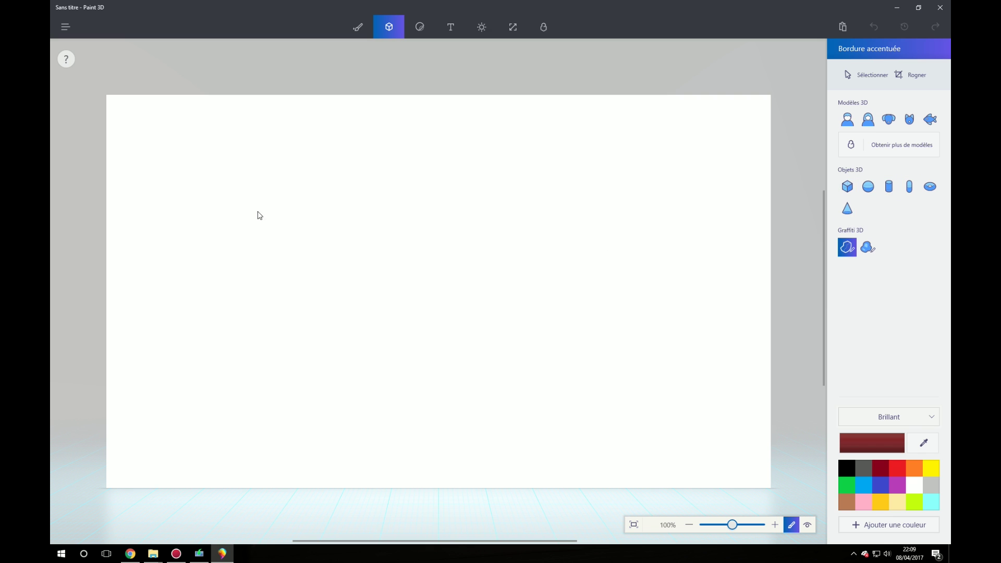
{"action": "left_click_drag", "start_coordinate": [281, 208], "coordinate": [330, 198]}
{"action": "left_click_drag", "start_coordinate": [306, 312], "coordinate": [281, 261]}
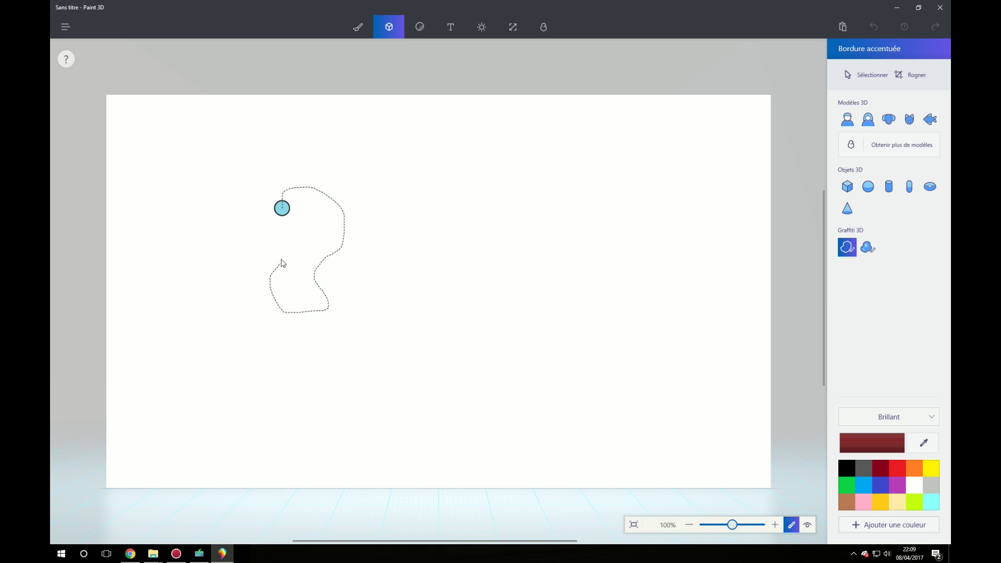
{"action": "left_click_drag", "start_coordinate": [257, 218], "coordinate": [282, 208]}
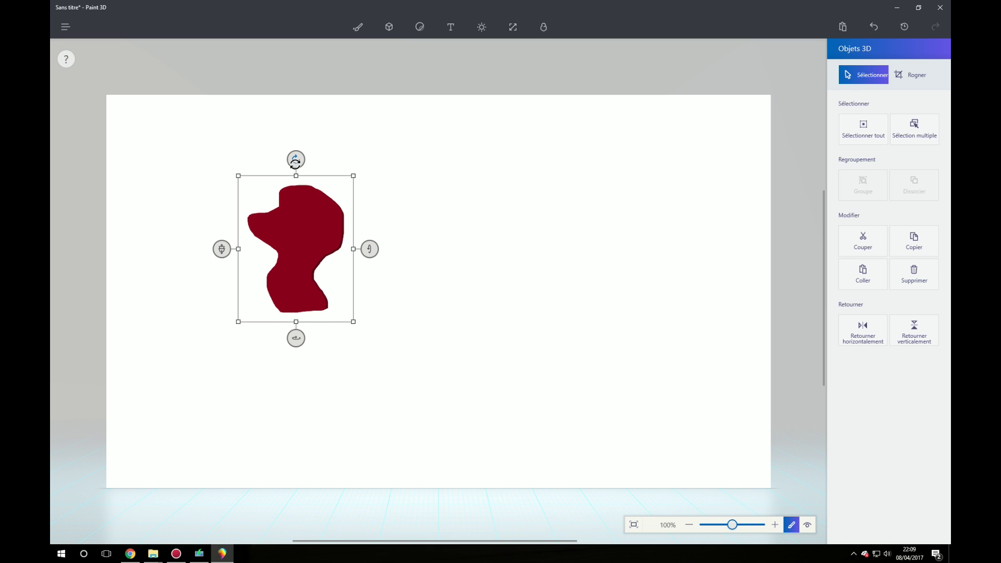
Adjust the 3D doodle's depth and rotate it about its vertical and horizontal axes to expose its thick sides.
{"action": "left_click_drag", "start_coordinate": [220, 246], "coordinate": [219, 276]}
{"action": "mouse_move", "coordinate": [295, 338]}
{"action": "left_mouse_down"}
{"action": "mouse_move", "coordinate": [370, 338]}
{"action": "mouse_move", "coordinate": [315, 337]}
{"action": "left_mouse_up"}
{"action": "mouse_move", "coordinate": [372, 248]}
{"action": "left_mouse_down"}
{"action": "mouse_move", "coordinate": [373, 300]}
{"action": "mouse_move", "coordinate": [372, 267]}
{"action": "left_mouse_up"}
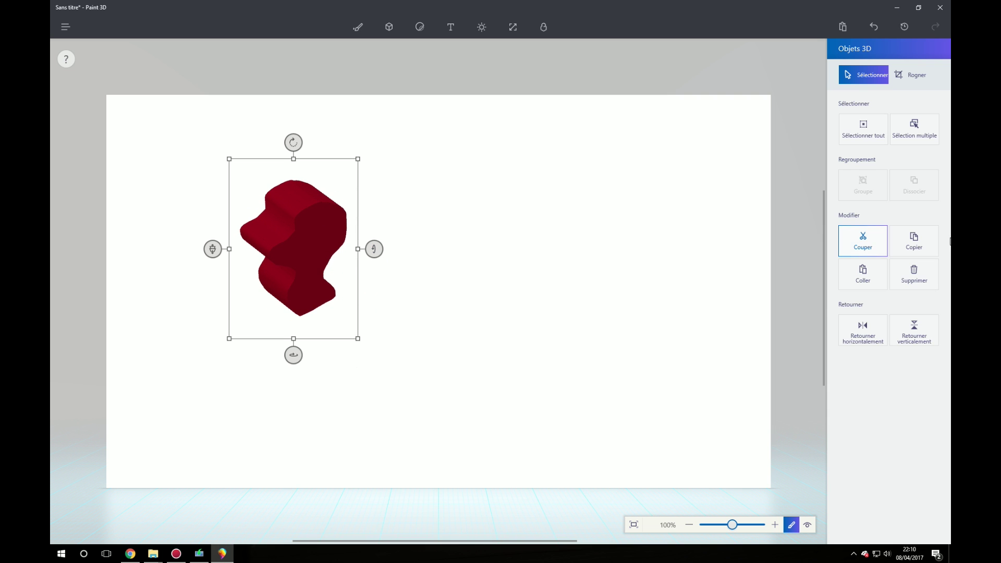
{"action": "left_click", "coordinate": [817, 149]}
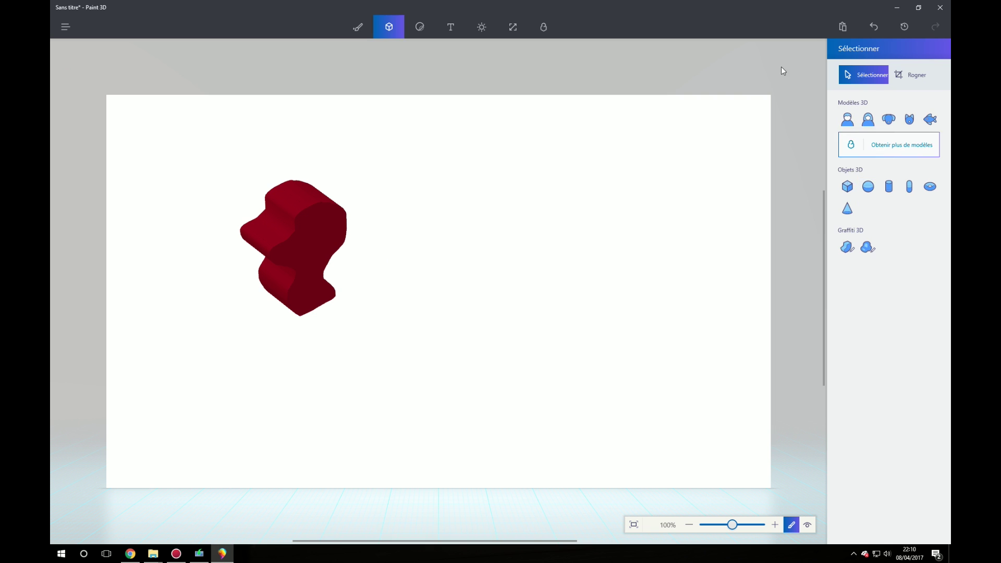
Add a 3D ring (Anneau) to the upper middle of the canvas and adjust its depth.
{"action": "left_click", "coordinate": [930, 187]}
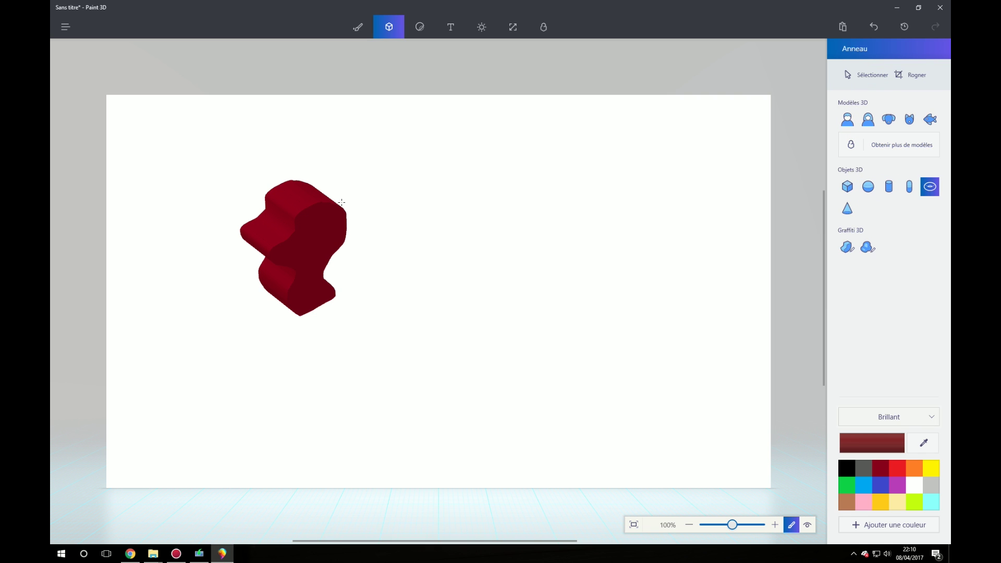
{"action": "left_click_drag", "start_coordinate": [404, 212], "coordinate": [517, 137]}
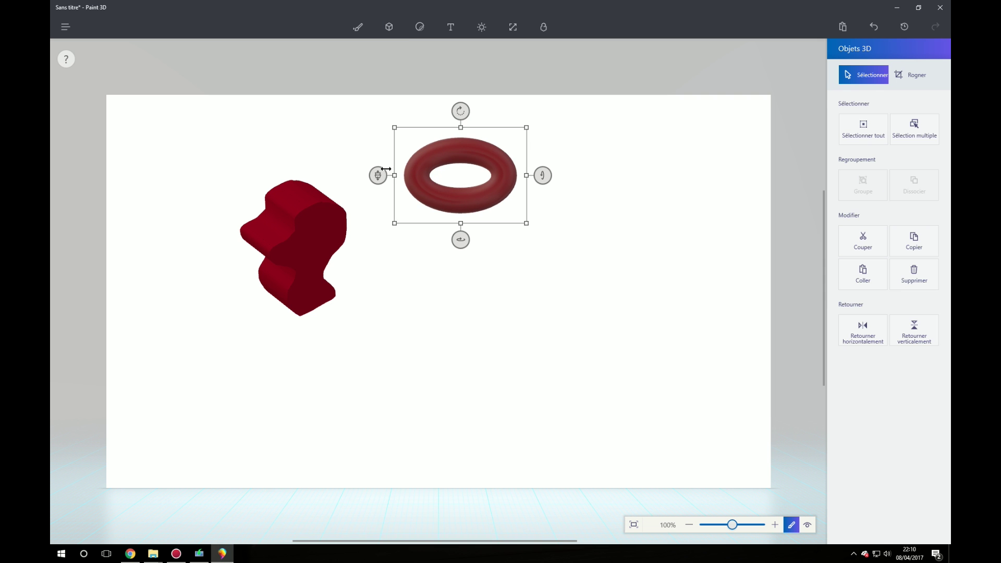
{"action": "left_click_drag", "start_coordinate": [379, 178], "coordinate": [384, 224]}
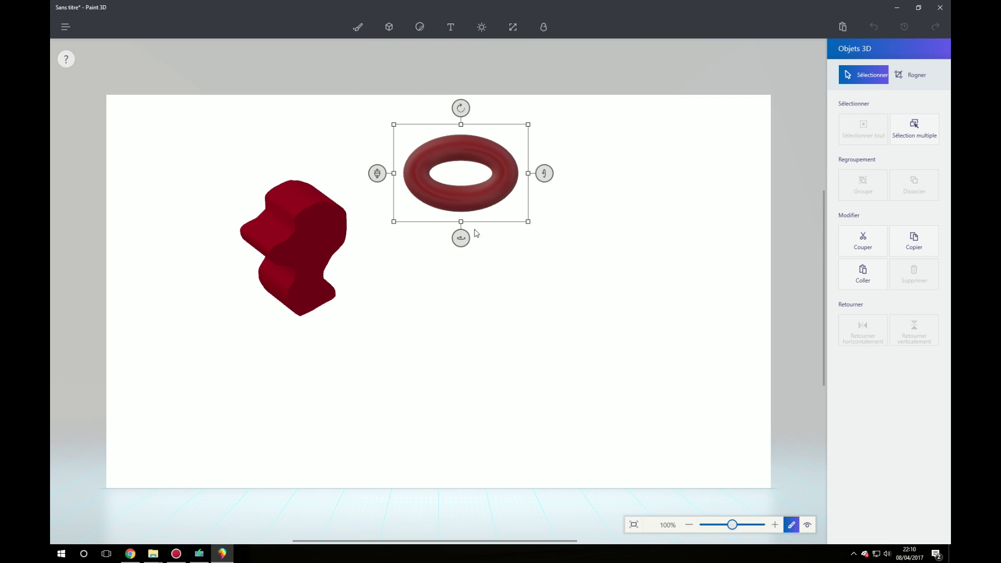
{"action": "left_click", "coordinate": [783, 262]}
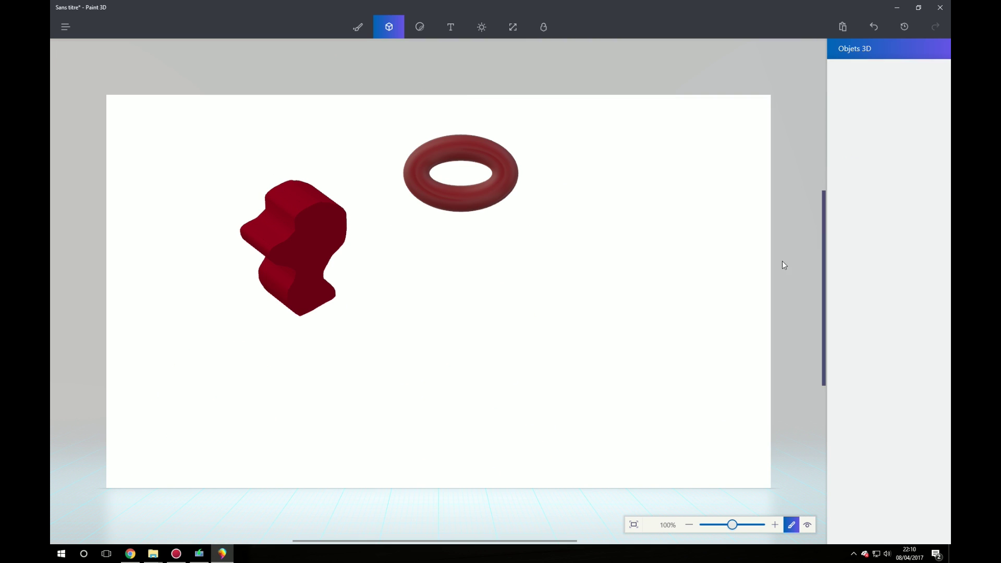
Add a 3D cube over the ring's hole and move it forward in depth through the ring.
{"action": "left_click", "coordinate": [851, 186]}
{"action": "left_click_drag", "start_coordinate": [428, 159], "coordinate": [507, 189]}
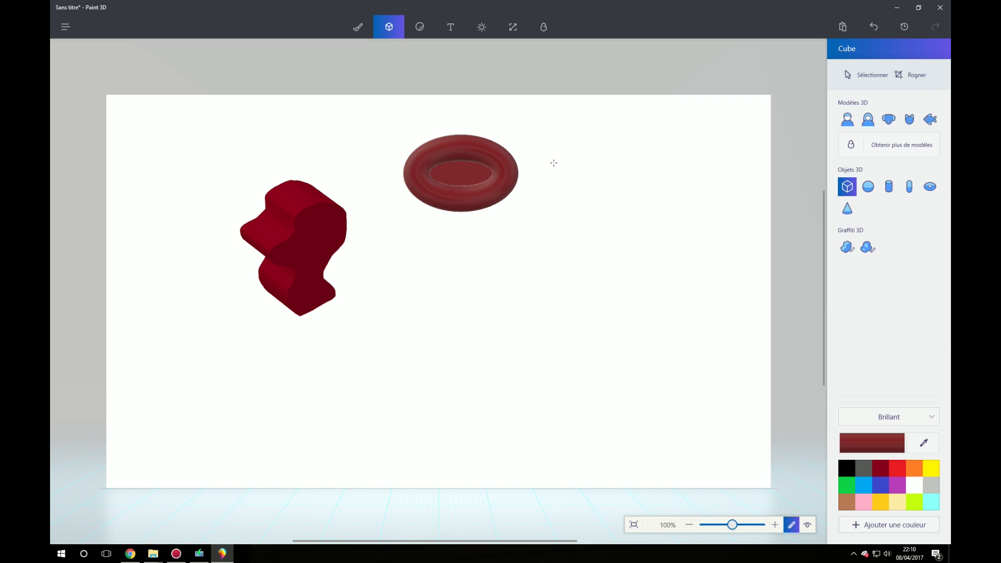
{"action": "left_click_drag", "start_coordinate": [412, 172], "coordinate": [412, 226]}
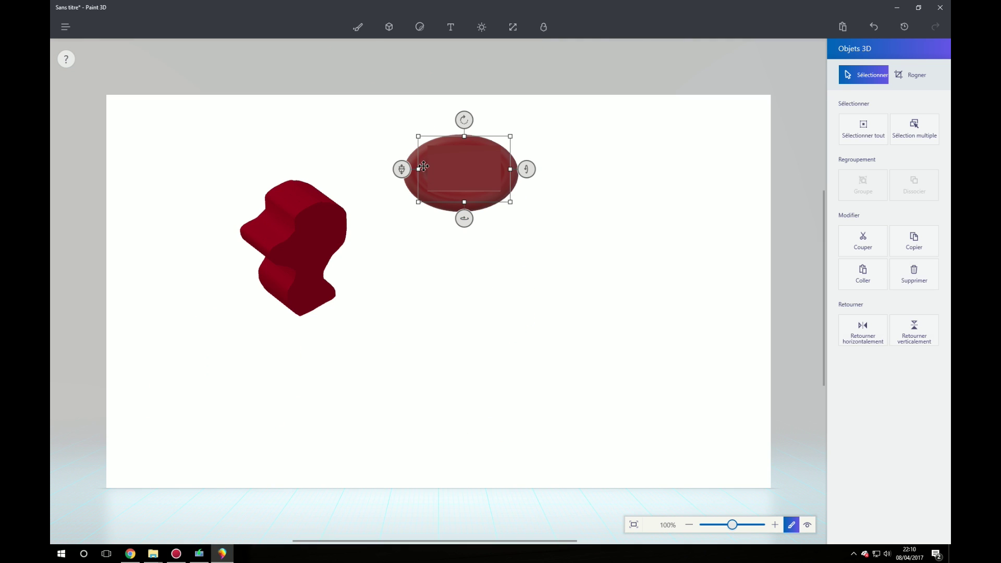
{"action": "left_click", "coordinate": [577, 190]}
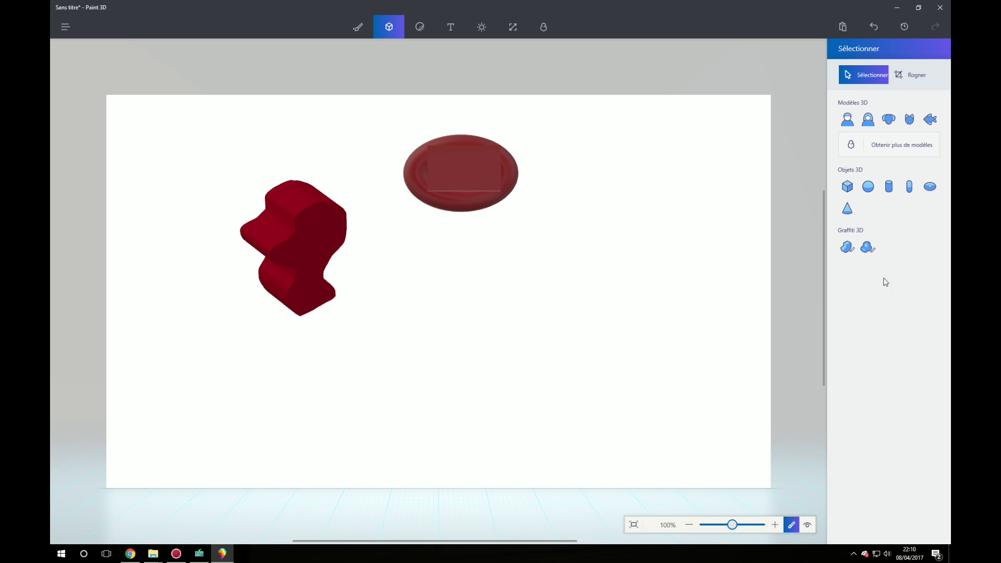
Add a full-length 3D man model beside the ring and enlarge the view to 200%.
{"action": "left_click", "coordinate": [847, 119]}
{"action": "left_click_drag", "start_coordinate": [606, 182], "coordinate": [570, 455]}
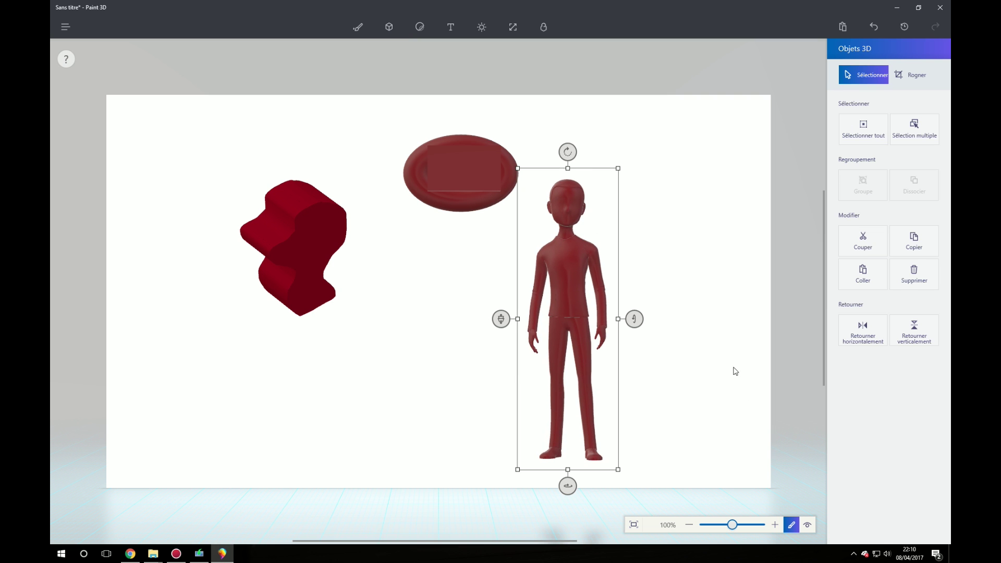
{"action": "left_click", "coordinate": [775, 525]}
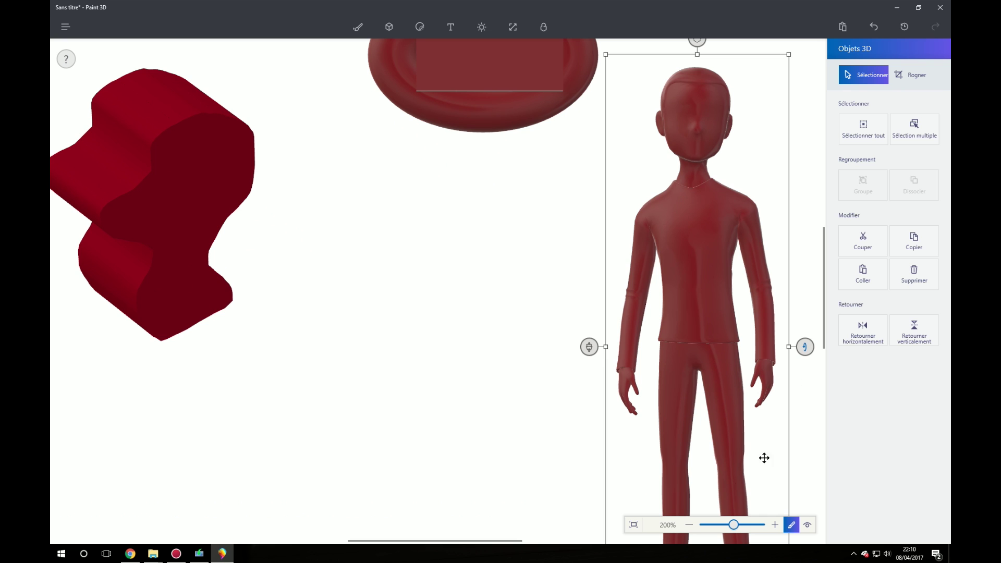
Select the placed 3D objects in turn, ending with the man model.
{"action": "left_click_drag", "start_coordinate": [450, 365], "coordinate": [357, 396]}
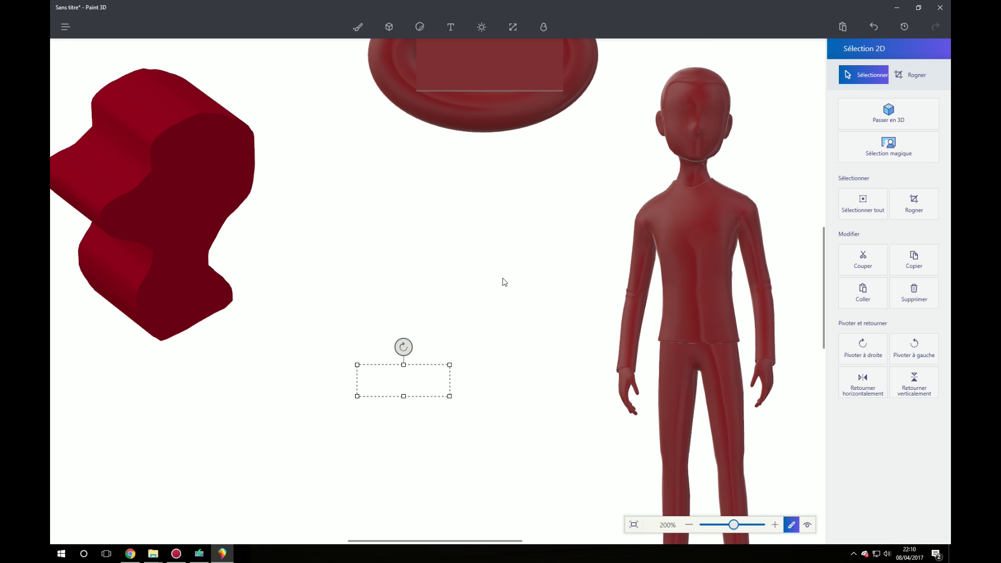
{"action": "left_click", "coordinate": [680, 206]}
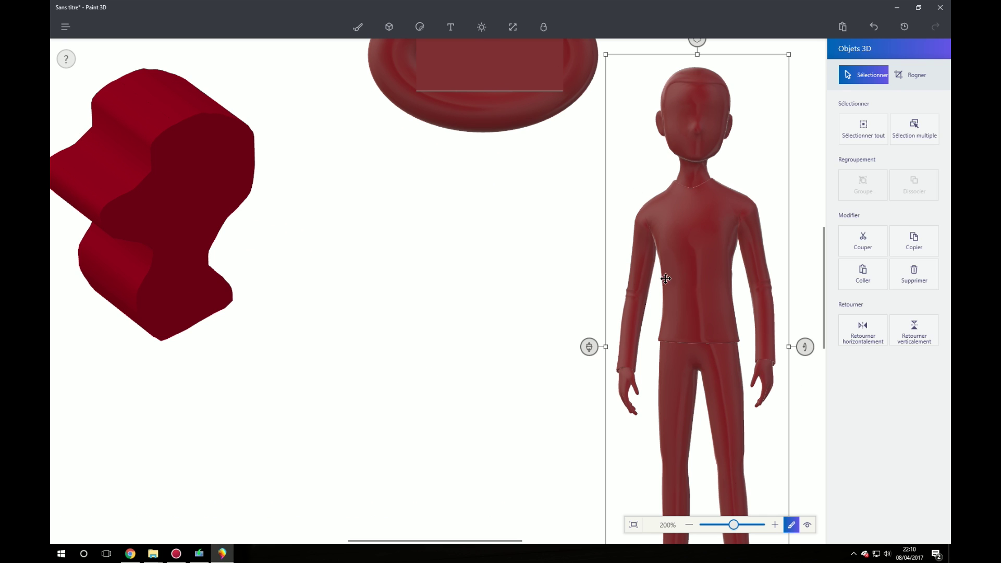
{"action": "left_click", "coordinate": [497, 96]}
{"action": "left_click", "coordinate": [240, 175]}
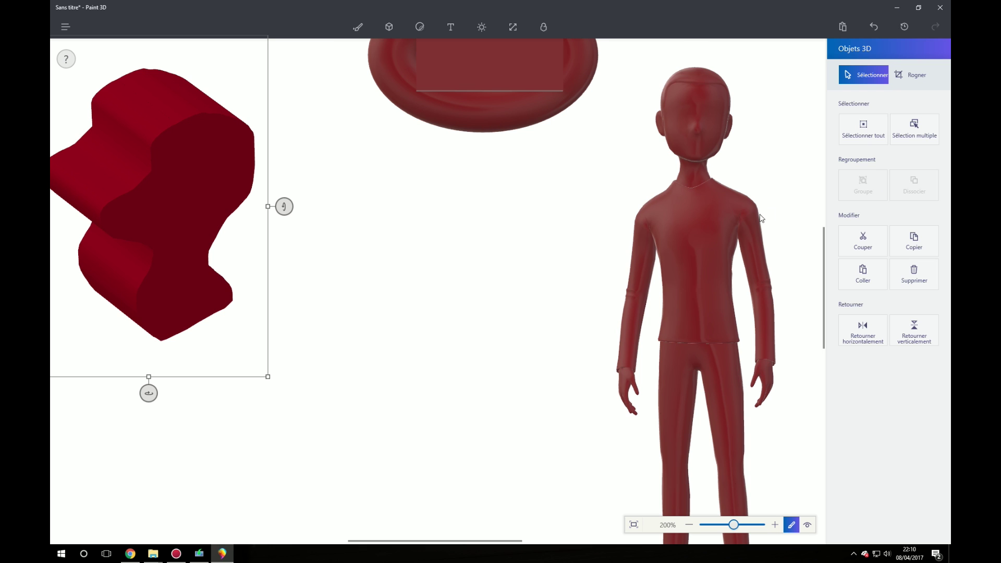
{"action": "left_click", "coordinate": [746, 203]}
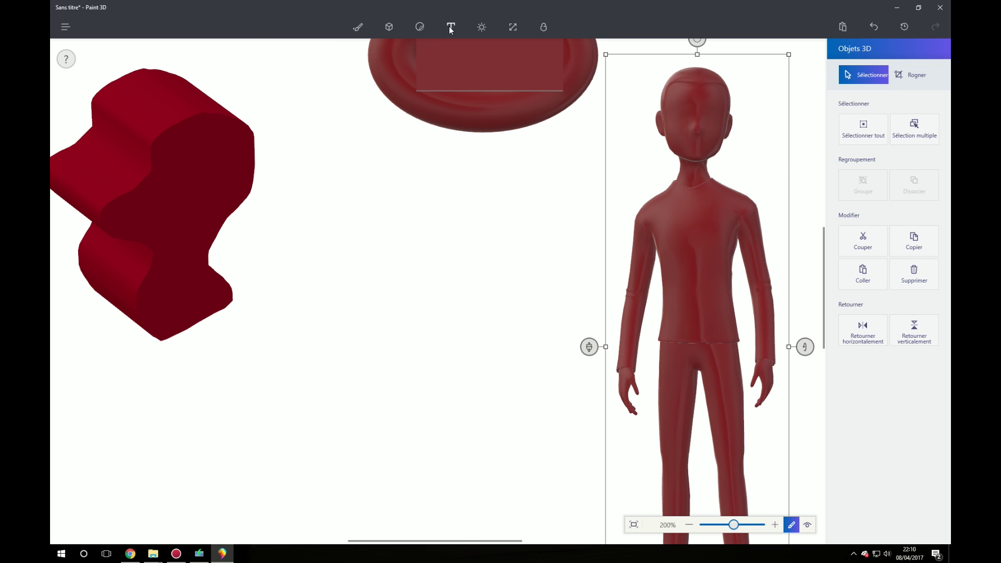
Place two Inquiétude eye stickers on the man's face, one on each side of the nose.
{"action": "left_click", "coordinate": [423, 28]}
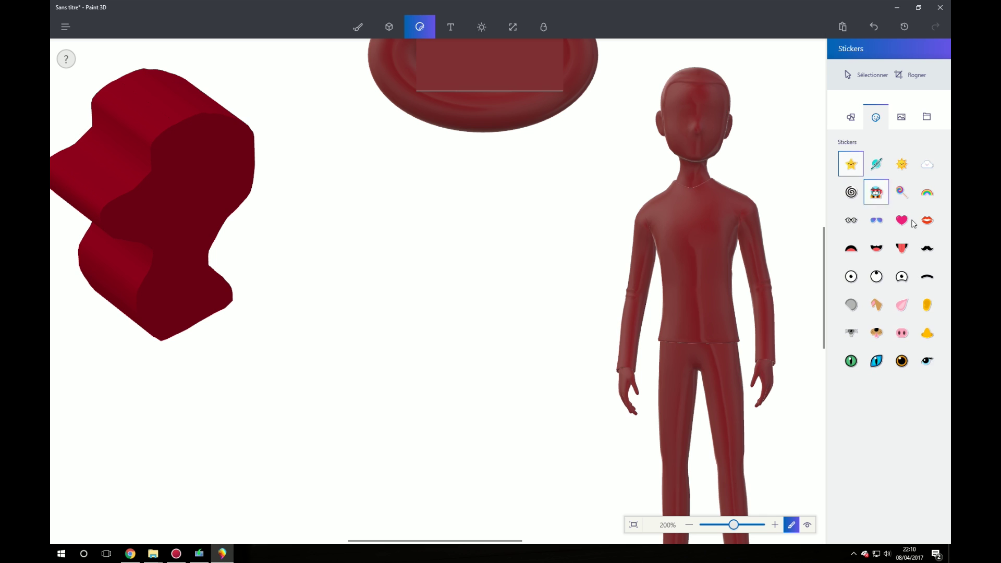
{"action": "left_click", "coordinate": [901, 277]}
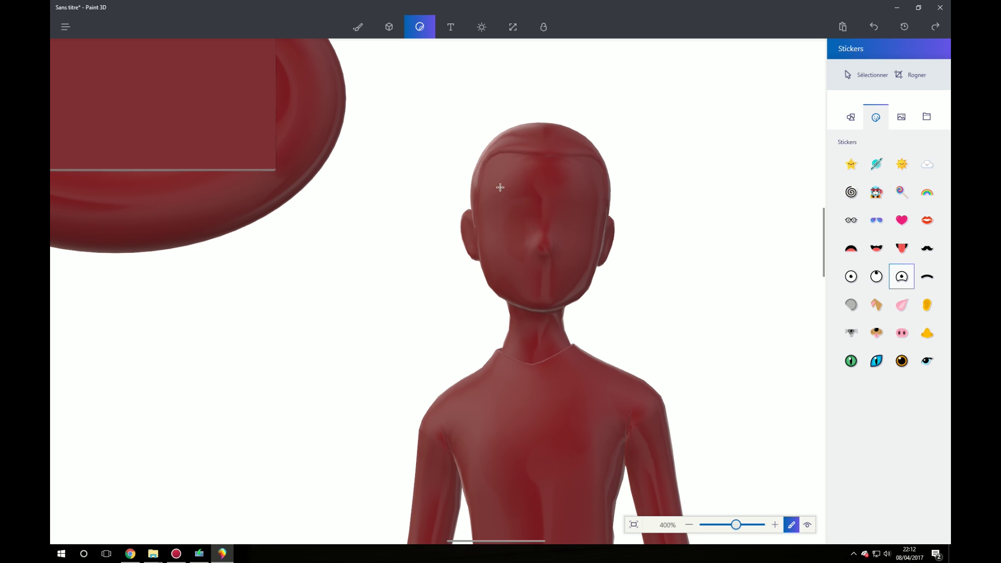
{"action": "left_click_drag", "start_coordinate": [496, 209], "coordinate": [588, 221]}
{"action": "left_click", "coordinate": [548, 217]}
{"action": "left_click", "coordinate": [612, 219]}
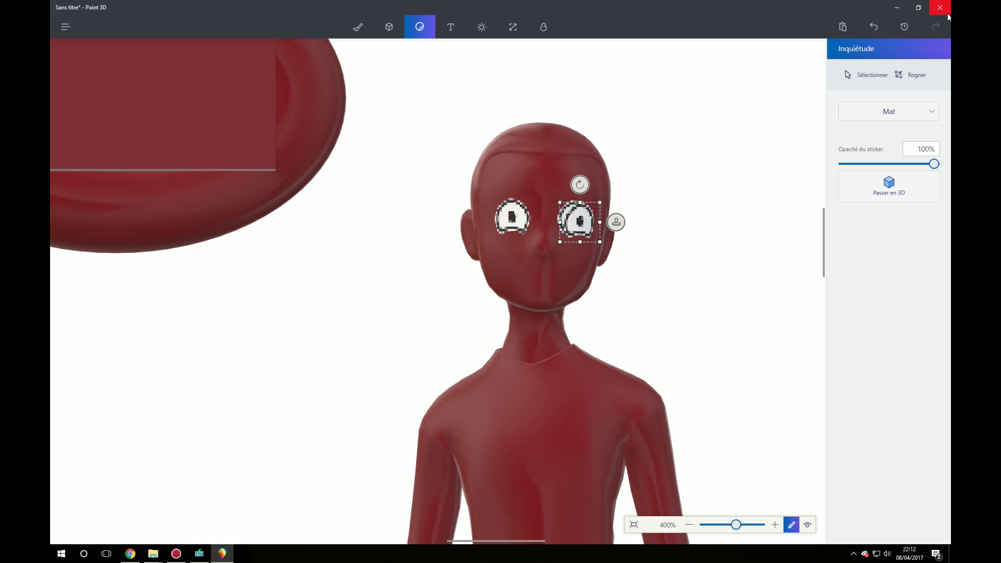
{"action": "left_click", "coordinate": [855, 75]}
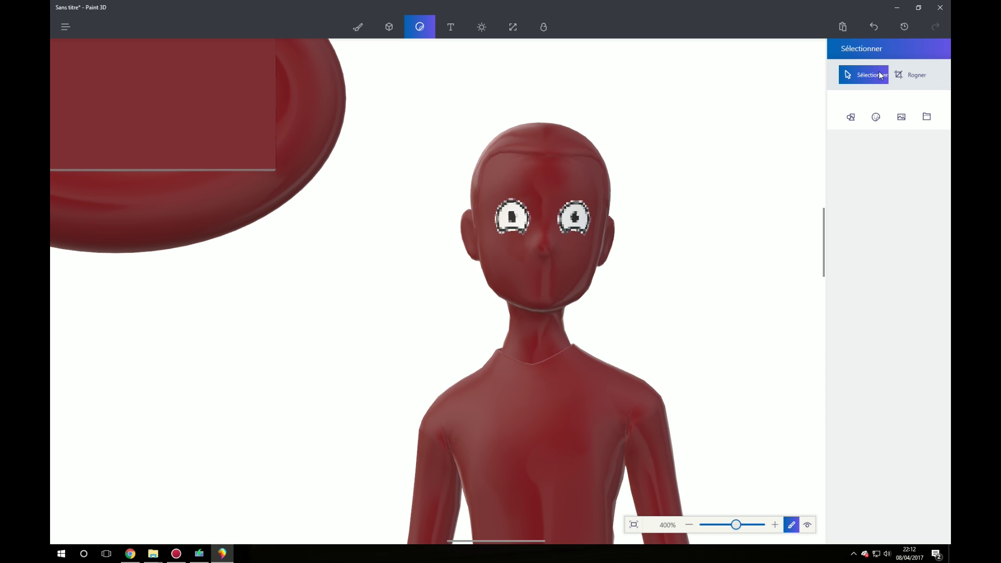
Place a pig-snout sticker (Groin) over the man's nose and remove its extra copies.
{"action": "left_click", "coordinate": [877, 125]}
{"action": "left_click", "coordinate": [901, 336]}
{"action": "left_click_drag", "start_coordinate": [529, 229], "coordinate": [693, 211]}
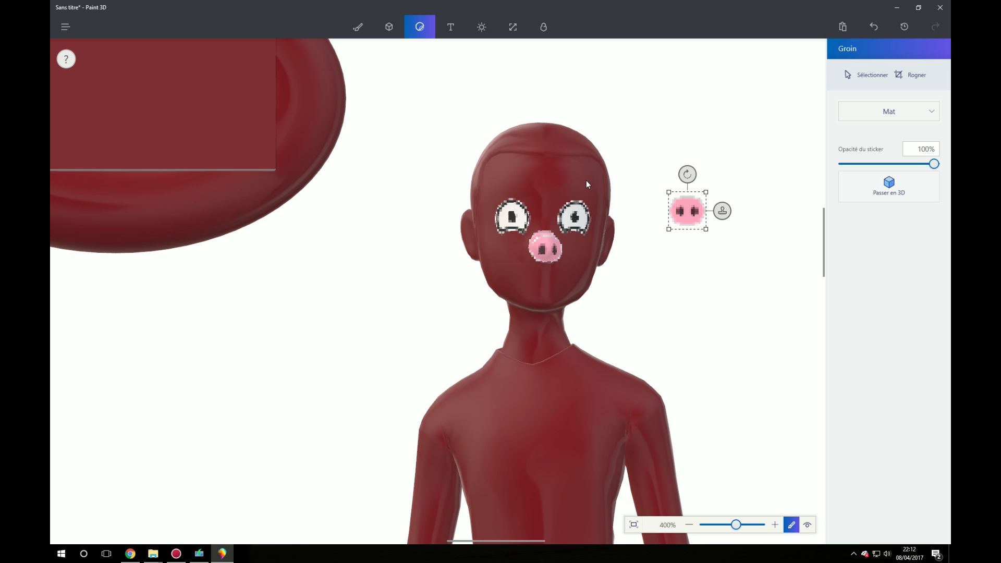
{"action": "key", "text": "Delete"}
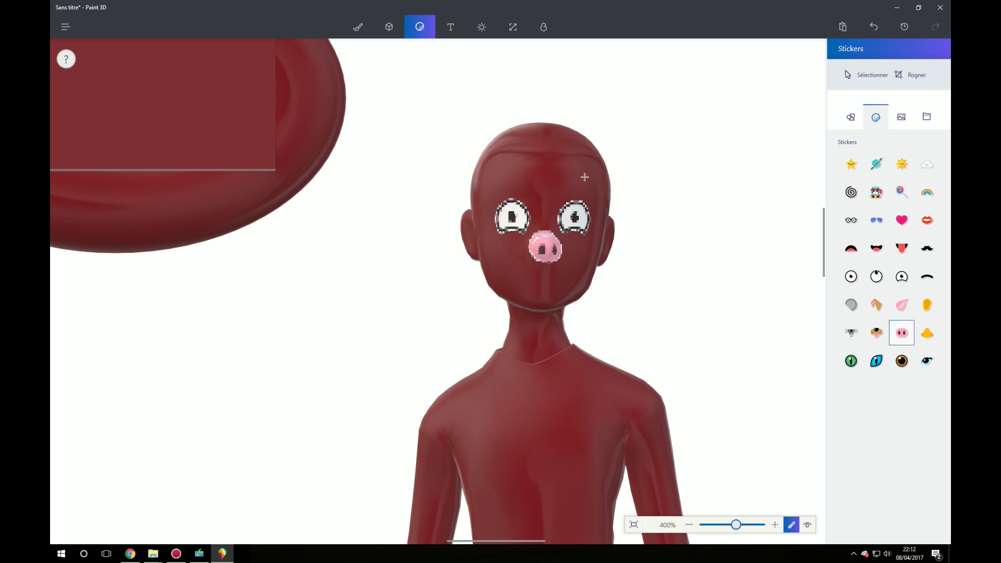
{"action": "key", "text": "ctrl+z"}
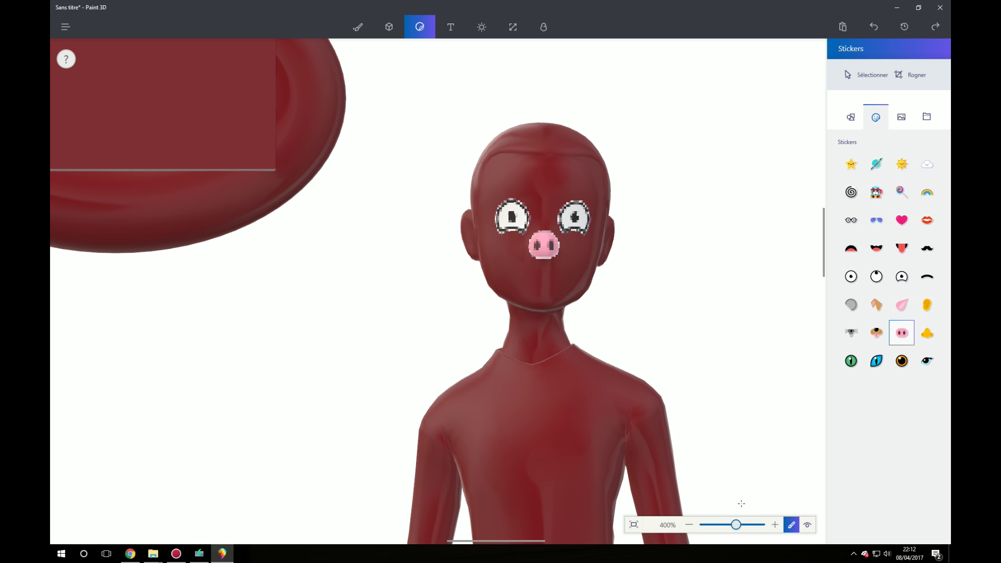
{"action": "left_click", "coordinate": [525, 136]}
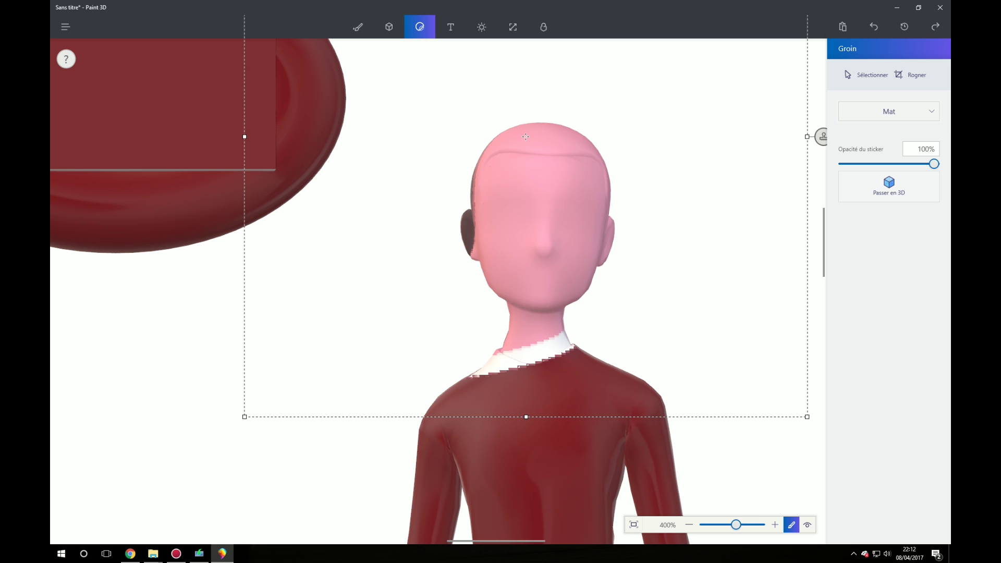
{"action": "key", "text": "ctrl+z"}
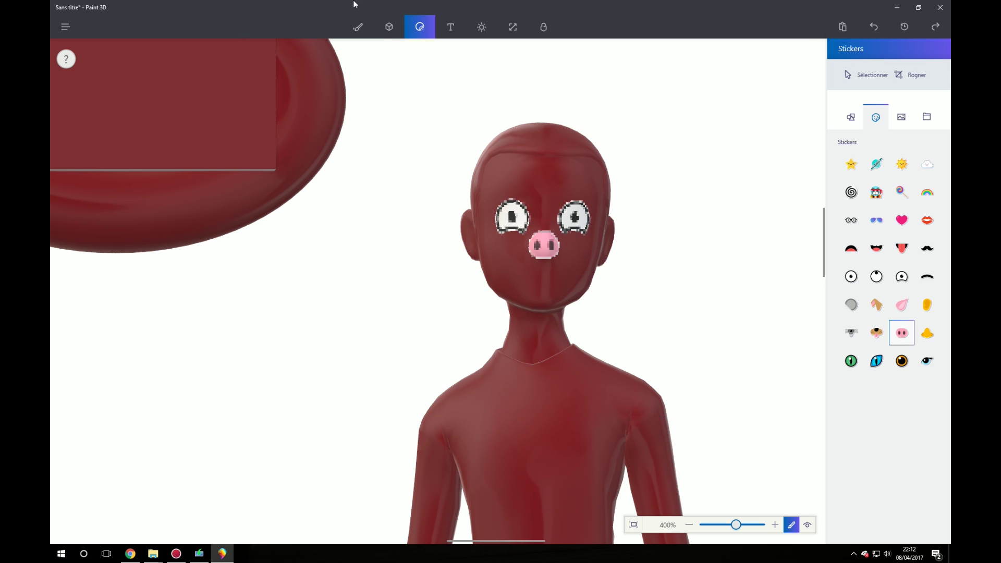
Select the man model and tilt it slightly about its horizontal axis.
{"action": "left_click", "coordinate": [389, 27]}
{"action": "left_click", "coordinate": [530, 174]}
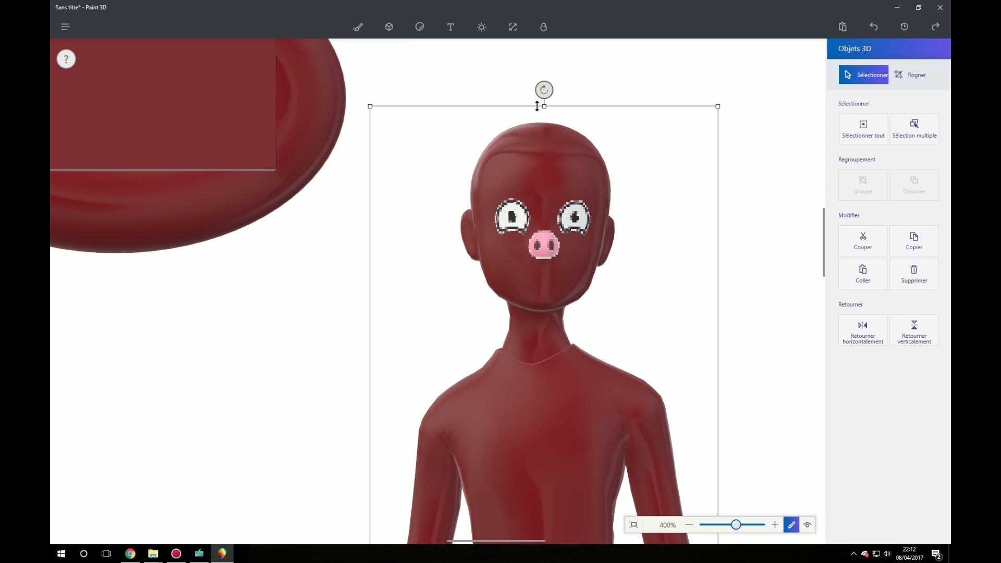
{"action": "scroll", "coordinate": [605, 294], "scroll_direction": "down", "scroll_amount": 1}
{"action": "scroll", "coordinate": [605, 293], "scroll_direction": "down", "scroll_amount": 3}
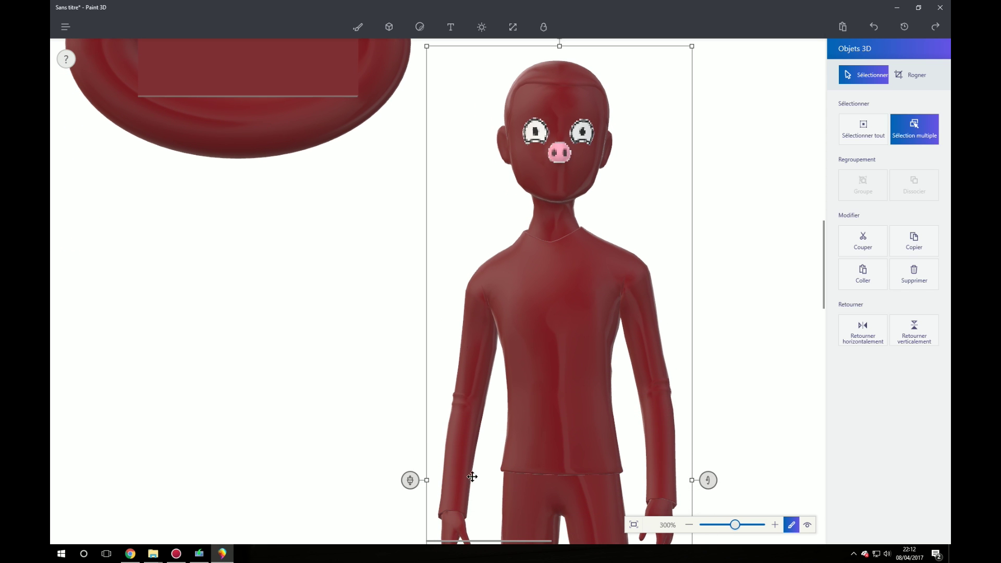
{"action": "left_click", "coordinate": [709, 479]}
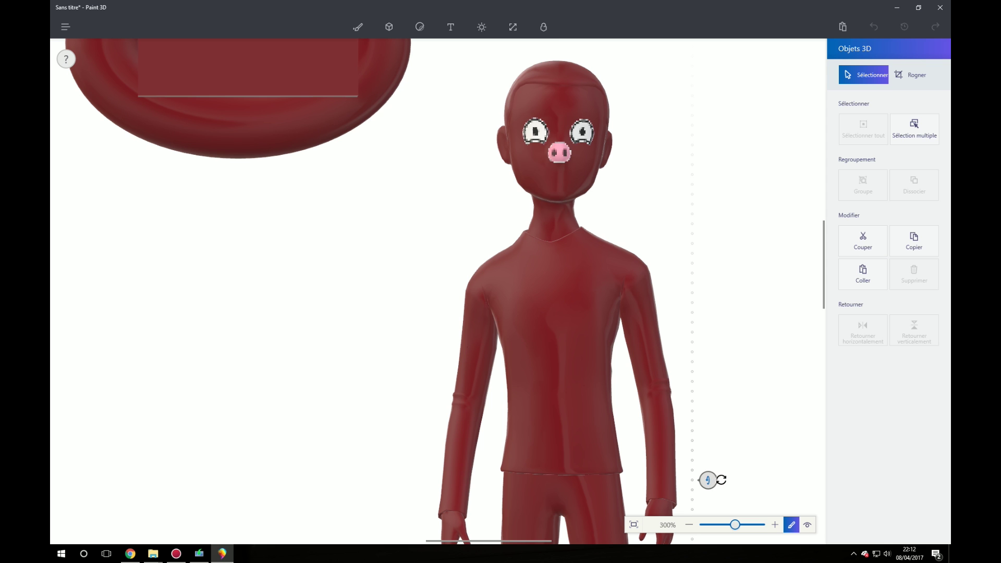
{"action": "left_click_drag", "start_coordinate": [709, 480], "coordinate": [663, 448]}
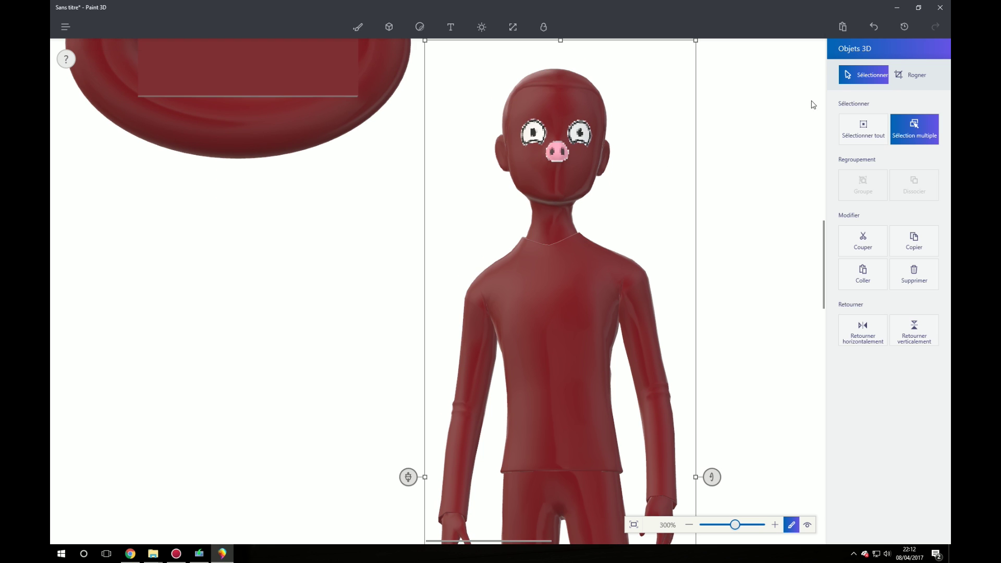
Add the 3D text "Coucou" beside the man model and adjust its rotation slightly.
{"action": "left_click", "coordinate": [389, 27]}
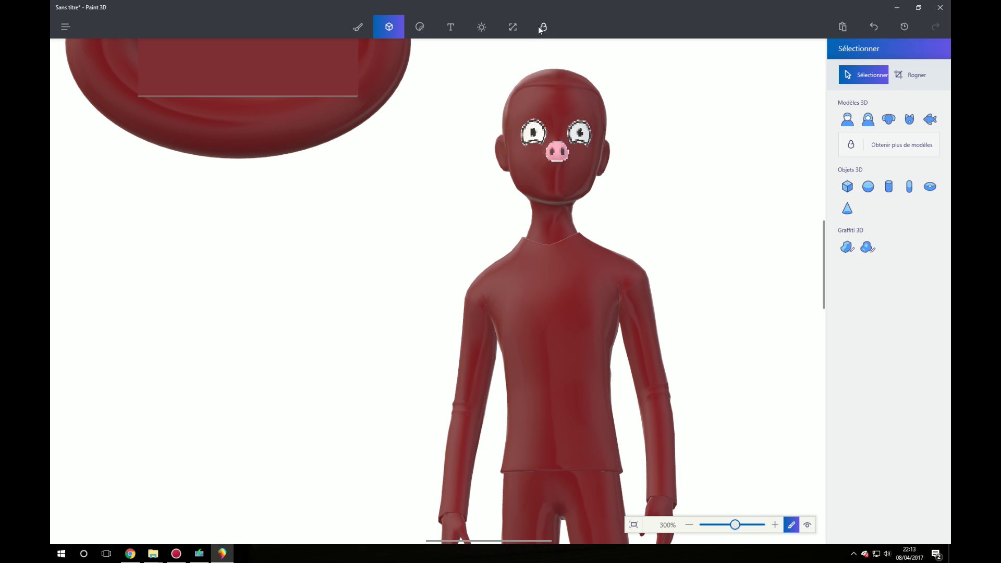
{"action": "left_click", "coordinate": [451, 27]}
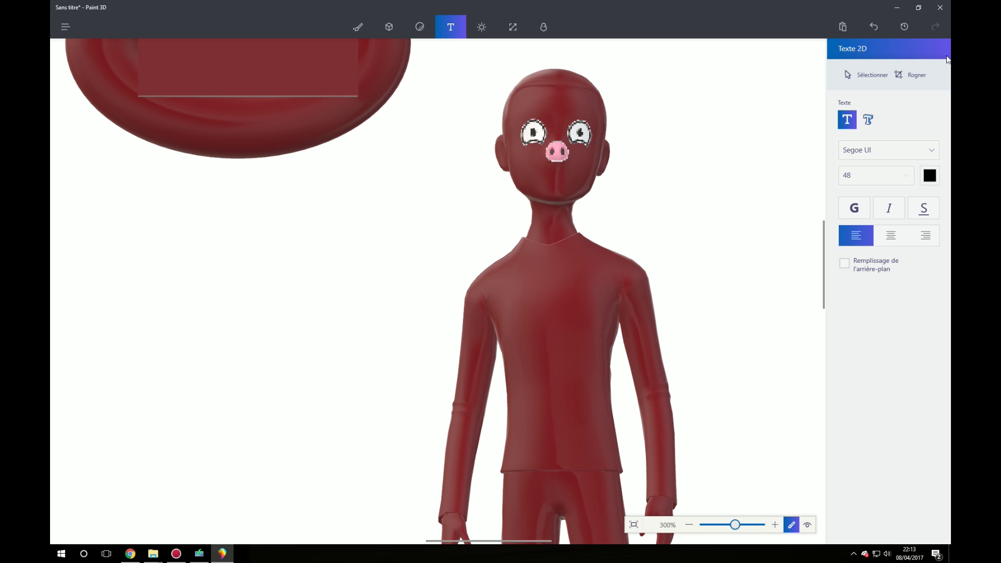
{"action": "left_click", "coordinate": [868, 120]}
{"action": "left_click", "coordinate": [159, 228]}
{"action": "type", "text": "C"}
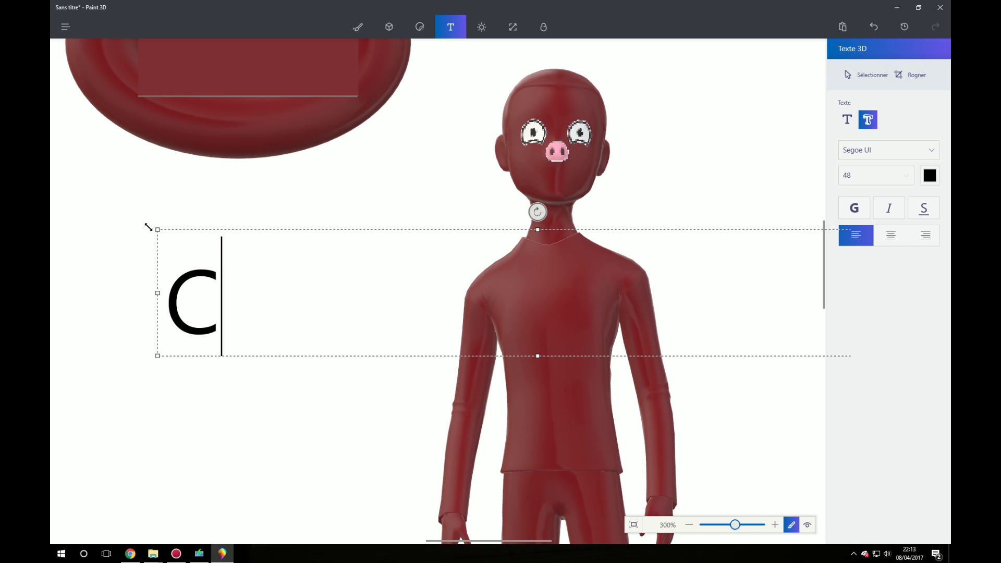
{"action": "type", "text": "oucou"}
{"action": "key", "text": "Return"}
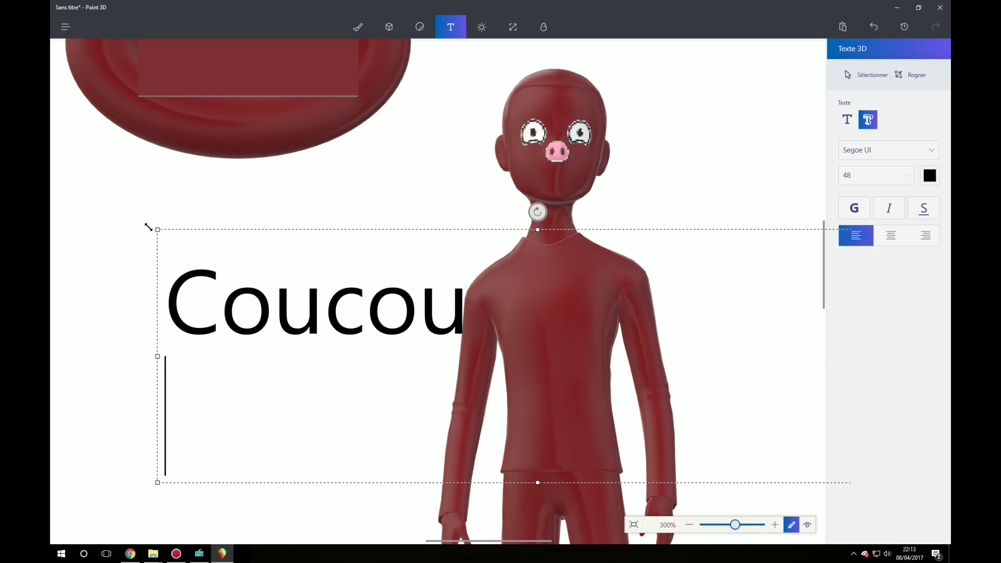
{"action": "scroll", "coordinate": [602, 427], "scroll_direction": "down", "scroll_amount": 1}
{"action": "left_click", "coordinate": [689, 525]}
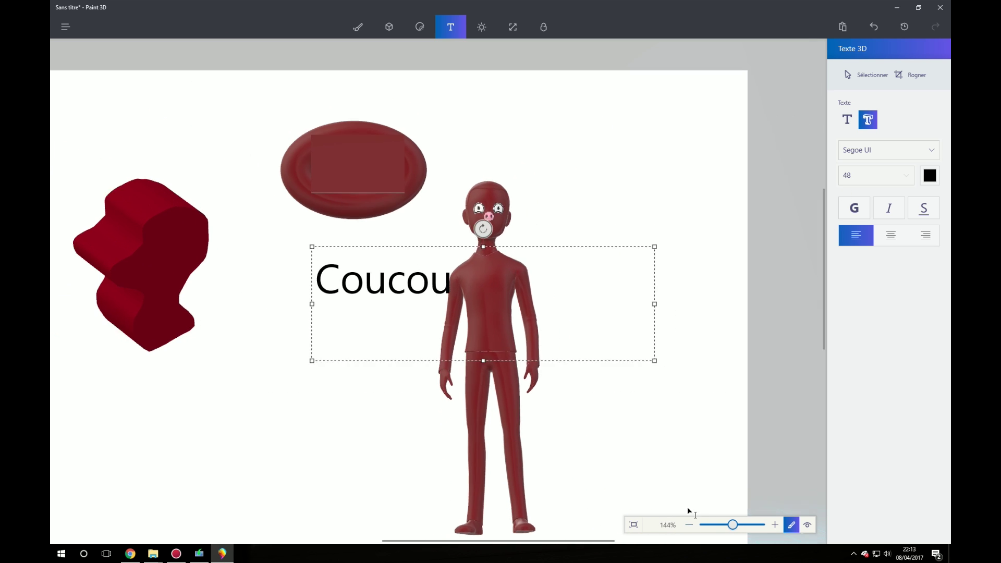
{"action": "left_click", "coordinate": [679, 354]}
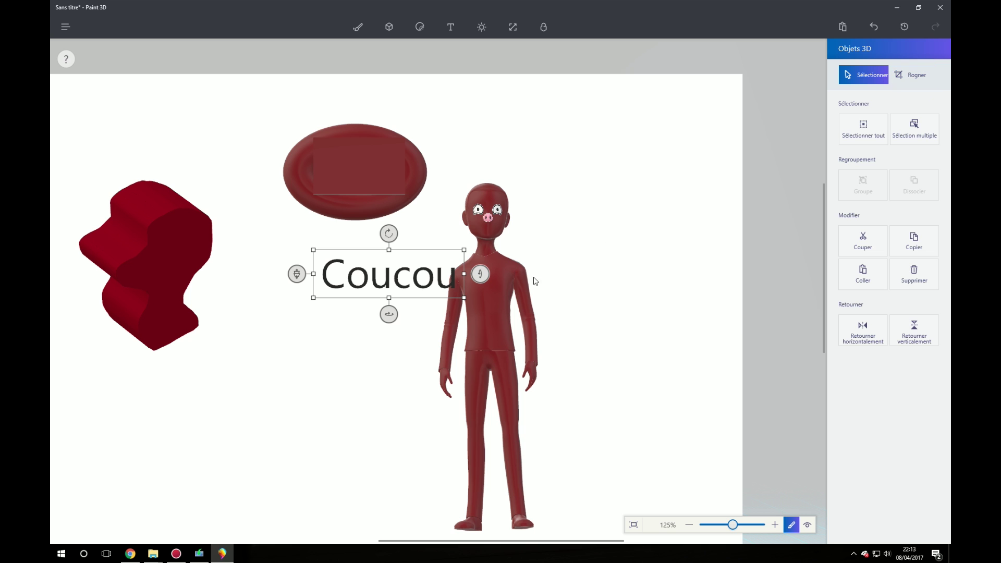
{"action": "left_click_drag", "start_coordinate": [403, 251], "coordinate": [391, 232]}
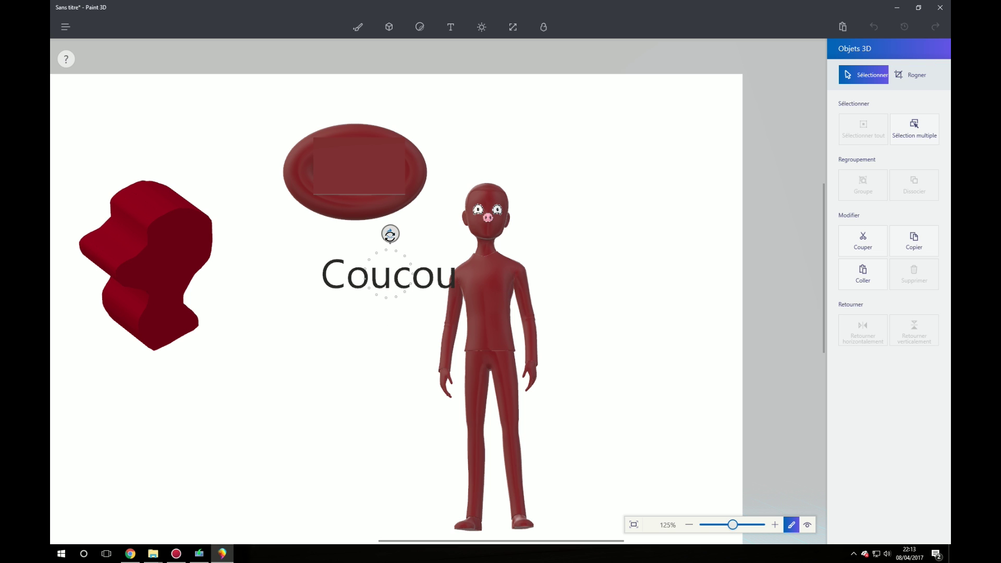
{"action": "mouse_move", "coordinate": [476, 273]}
{"action": "left_mouse_down"}
{"action": "mouse_move", "coordinate": [480, 290]}
{"action": "mouse_move", "coordinate": [478, 266]}
{"action": "mouse_move", "coordinate": [469, 271]}
{"action": "left_mouse_up"}
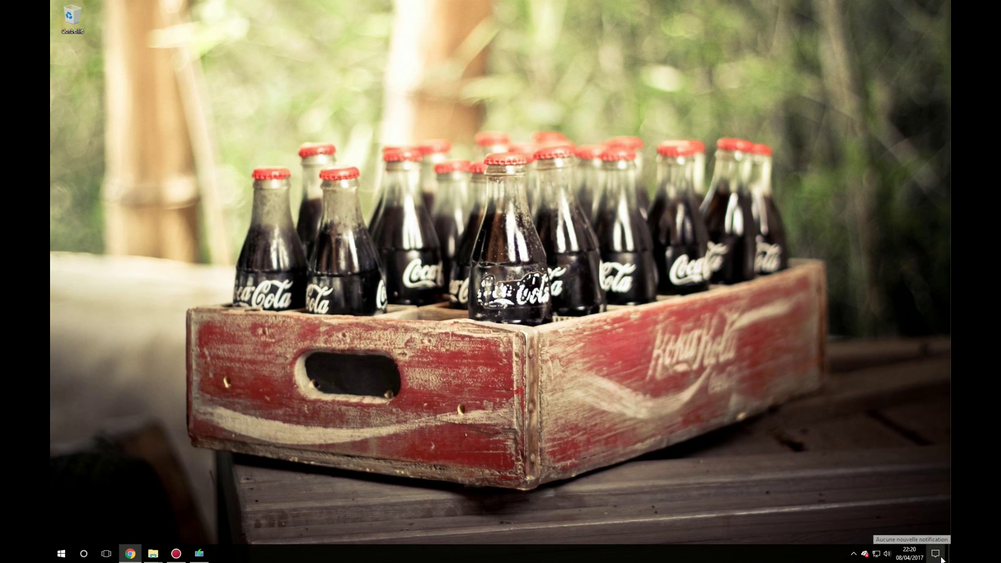
Open the full Windows Settings (Paramètres) window from the notification centre.
{"action": "left_click", "coordinate": [928, 558]}
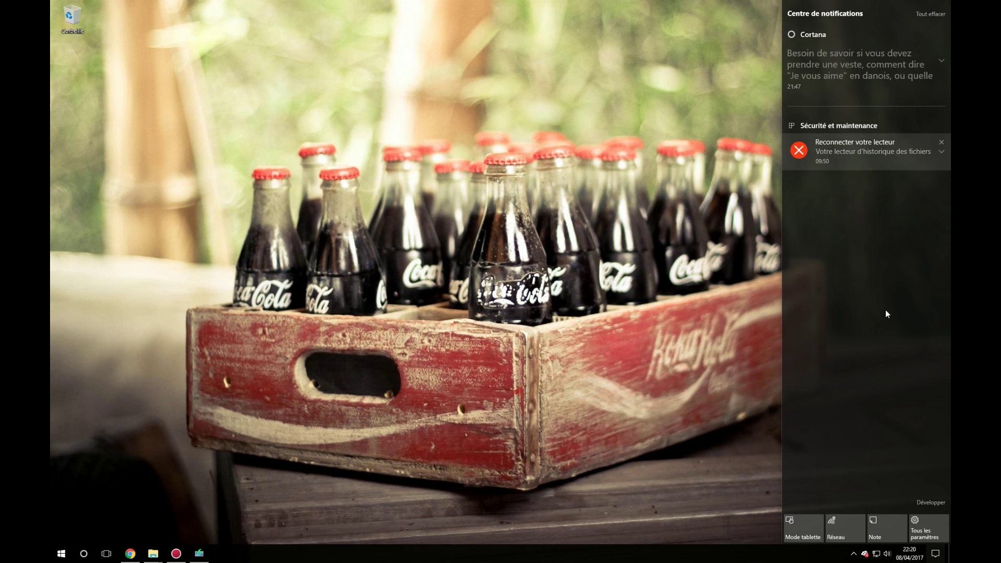
{"action": "left_click", "coordinate": [928, 527]}
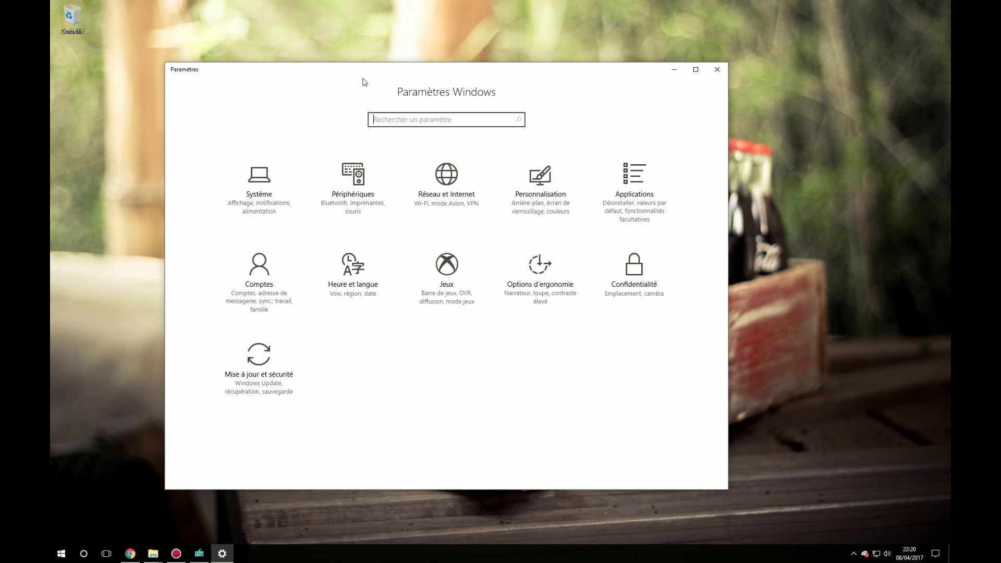
Open the Control Panel (Panneau de configuration) by searching for "pann".
{"action": "key", "text": "super+x"}
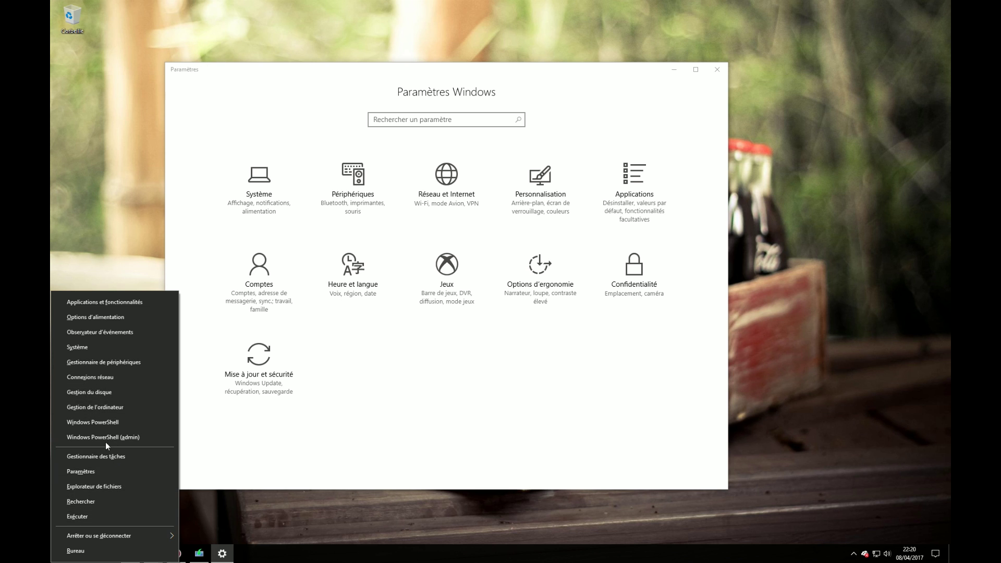
{"action": "left_click", "coordinate": [205, 523]}
{"action": "key", "text": "super"}
{"action": "type", "text": "pann"}
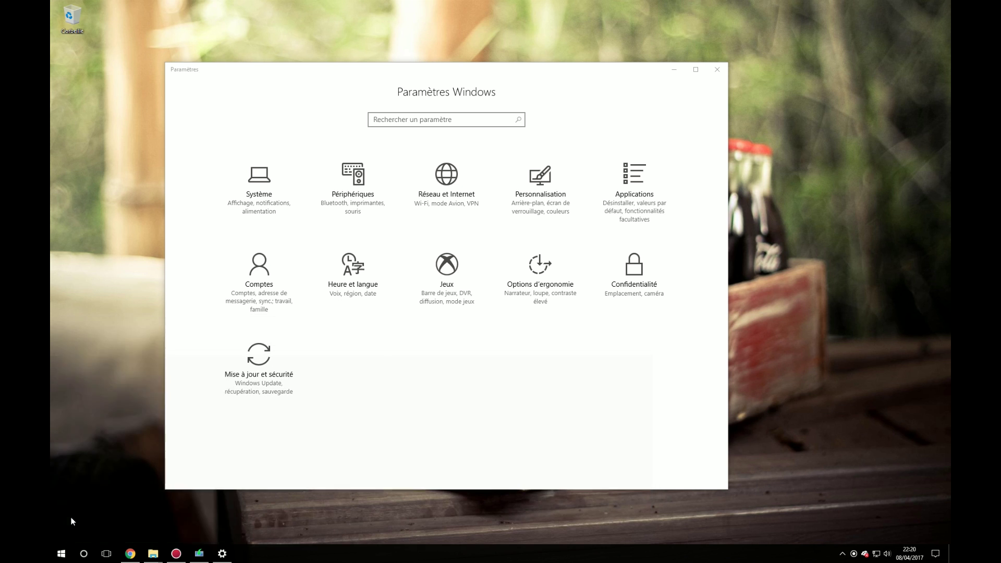
{"action": "key", "text": "Return"}
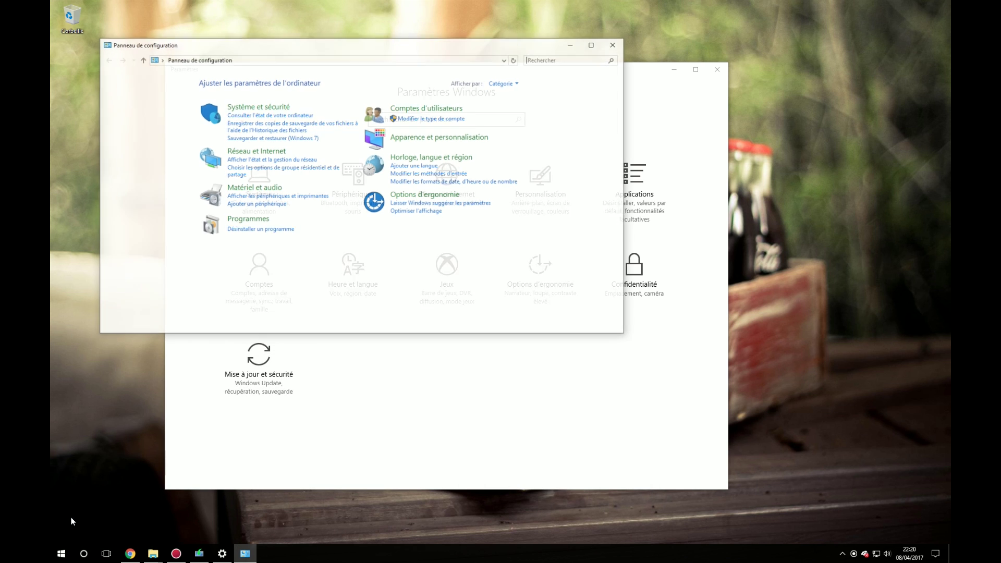
Arrange the Control Panel and Settings windows so they partly overlap, with Settings in front.
{"action": "left_click_drag", "start_coordinate": [395, 46], "coordinate": [382, 42]}
{"action": "left_click_drag", "start_coordinate": [648, 78], "coordinate": [782, 96]}
{"action": "left_click_drag", "start_coordinate": [422, 45], "coordinate": [401, 29]}
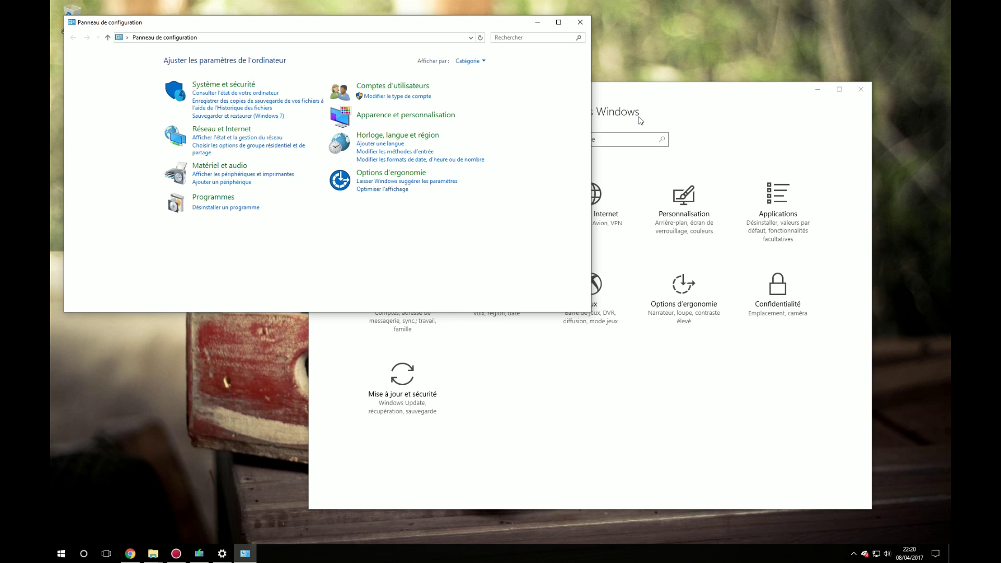
{"action": "left_click_drag", "start_coordinate": [674, 94], "coordinate": [656, 87]}
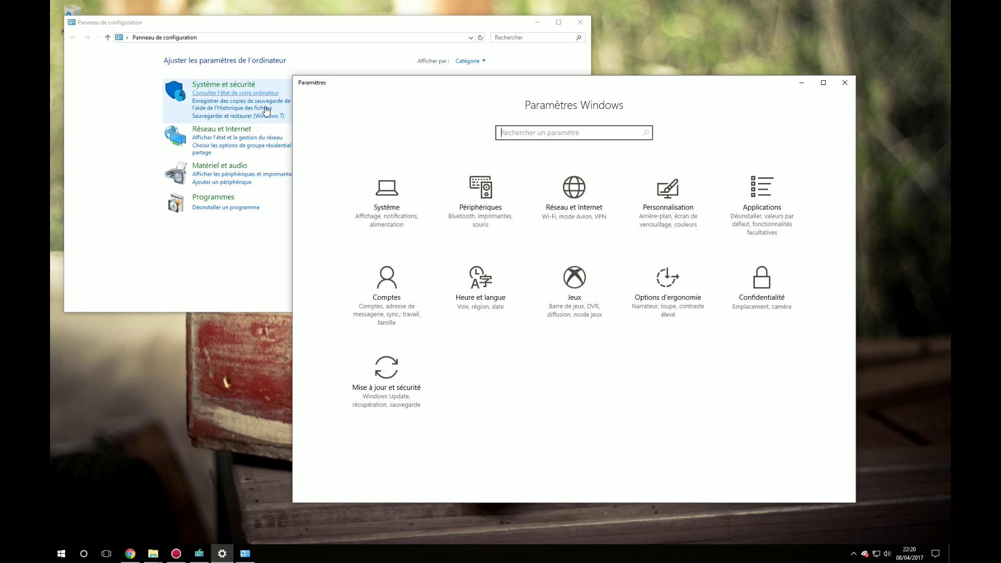
{"action": "left_click_drag", "start_coordinate": [444, 94], "coordinate": [410, 87]}
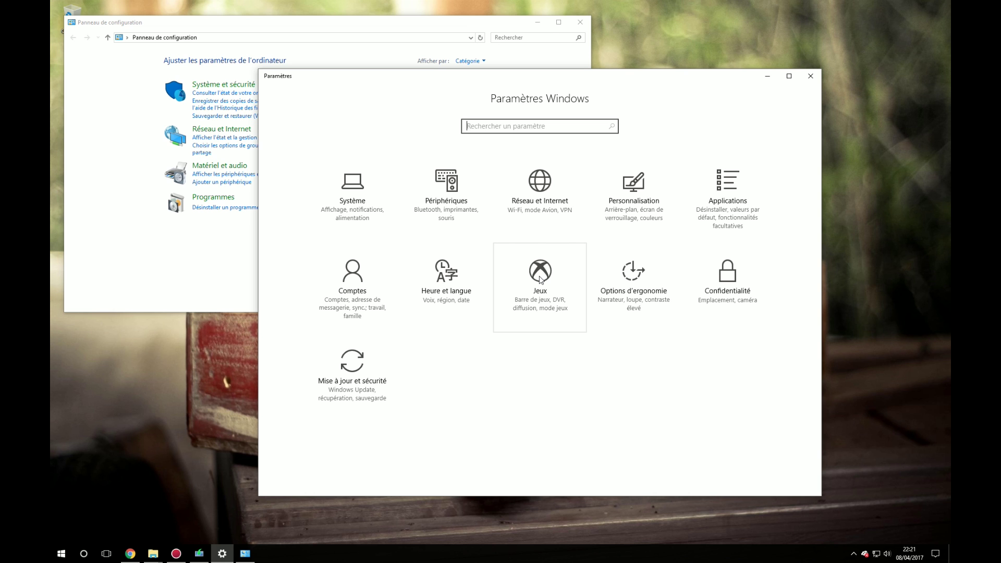
Open the Jeux settings and review the game bar options and their keyboard shortcuts.
{"action": "left_click", "coordinate": [540, 279]}
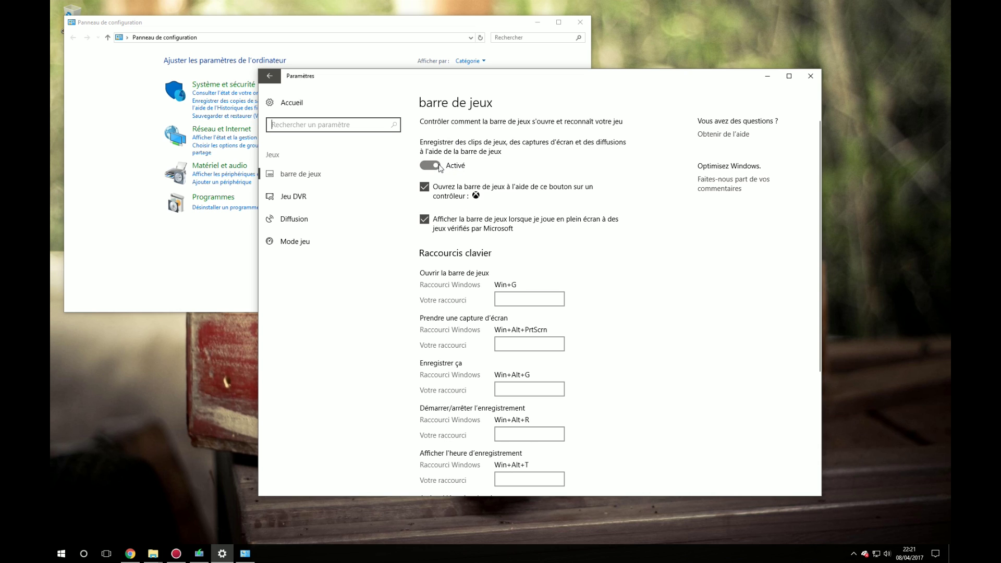
{"action": "scroll", "coordinate": [441, 170], "scroll_direction": "down", "scroll_amount": 3}
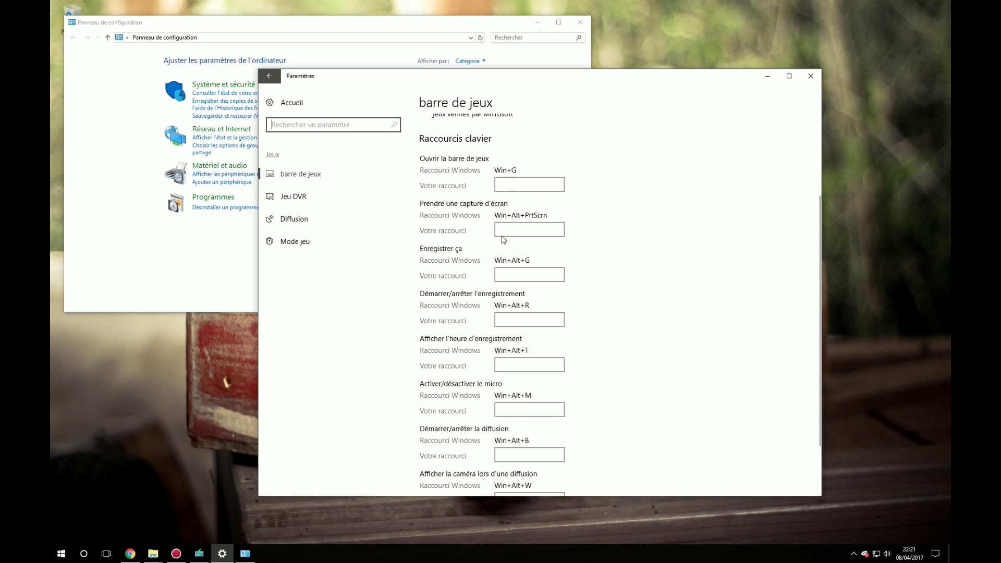
{"action": "scroll", "coordinate": [502, 234], "scroll_direction": "down", "scroll_amount": 2}
{"action": "scroll", "coordinate": [499, 237], "scroll_direction": "up", "scroll_amount": 3}
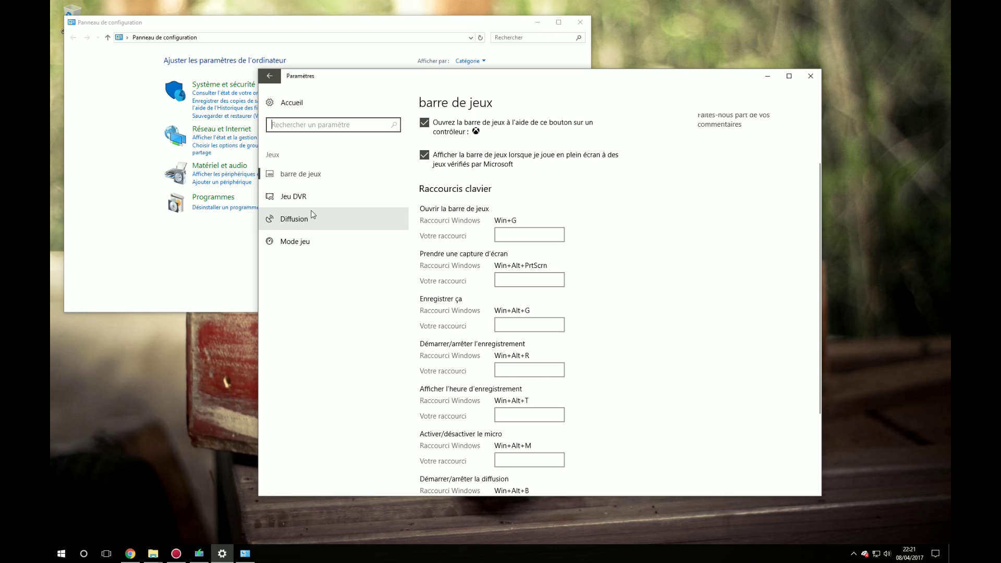
Examine the Jeu DVR options for background recording, captured audio and video quality.
{"action": "left_click", "coordinate": [306, 198]}
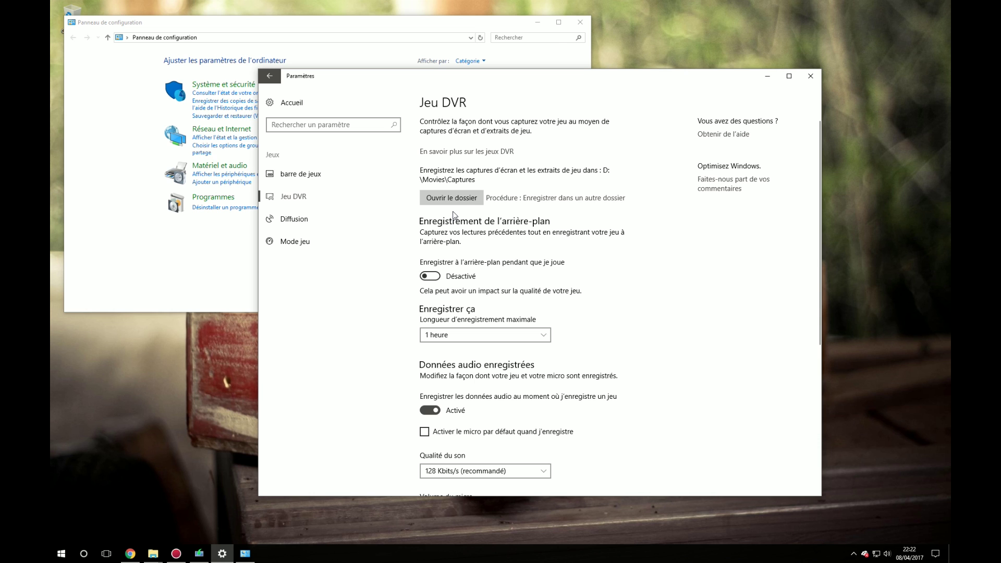
{"action": "scroll", "coordinate": [475, 260], "scroll_direction": "down", "scroll_amount": 5}
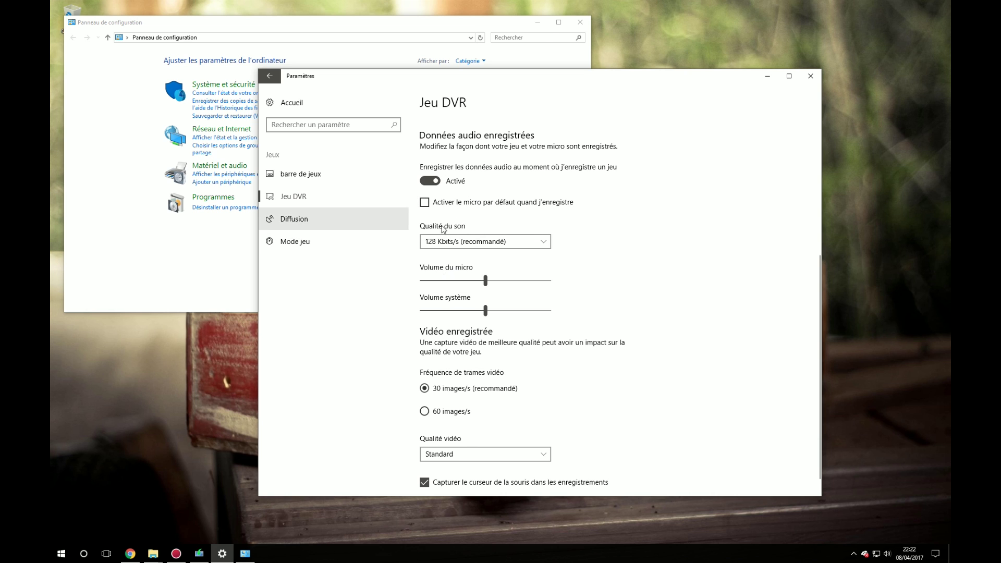
{"action": "scroll", "coordinate": [451, 379], "scroll_direction": "down", "scroll_amount": 1}
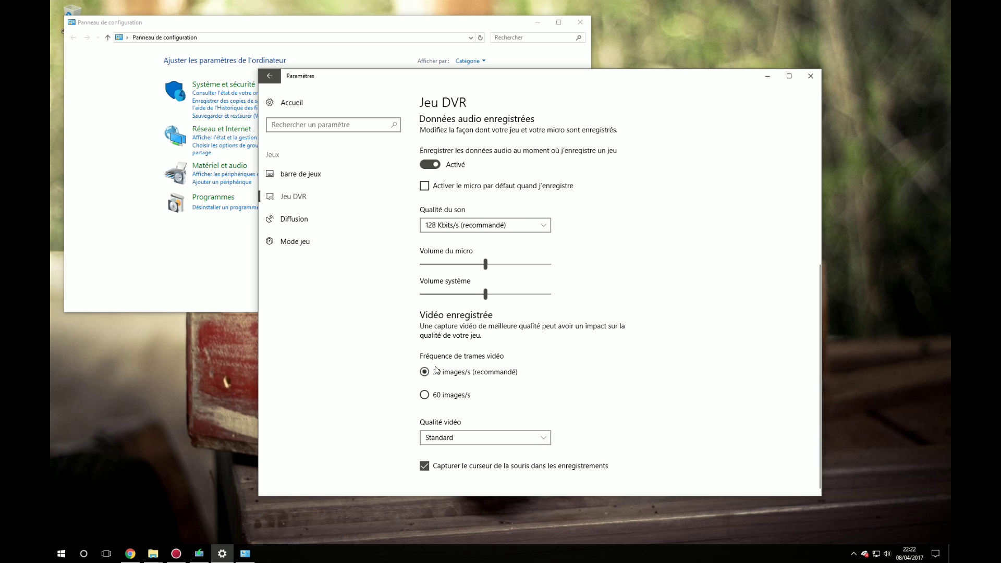
Review the Diffusion settings, switching camera use during broadcasts on and back off.
{"action": "left_click", "coordinate": [306, 226]}
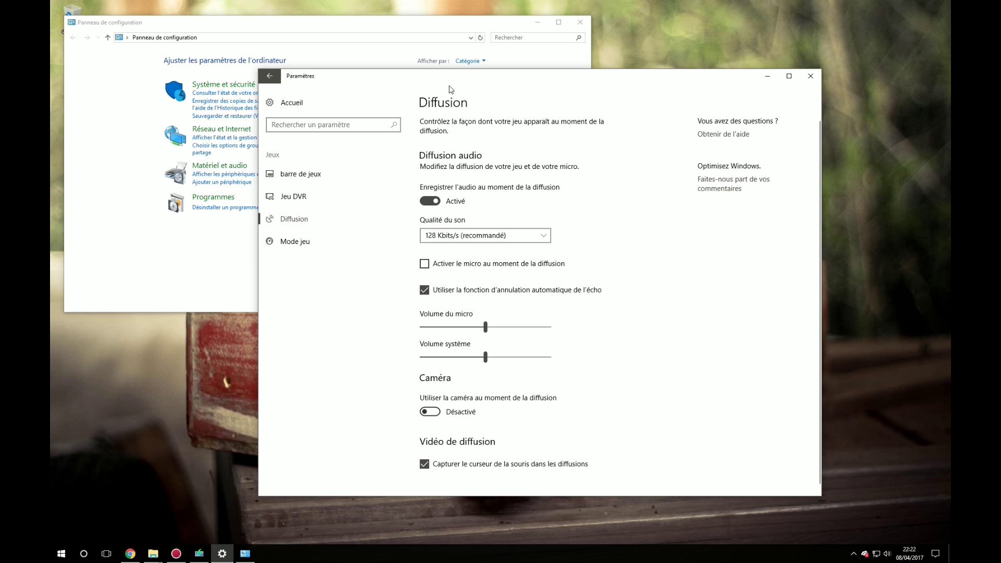
{"action": "scroll", "coordinate": [565, 292], "scroll_direction": "down", "scroll_amount": 1}
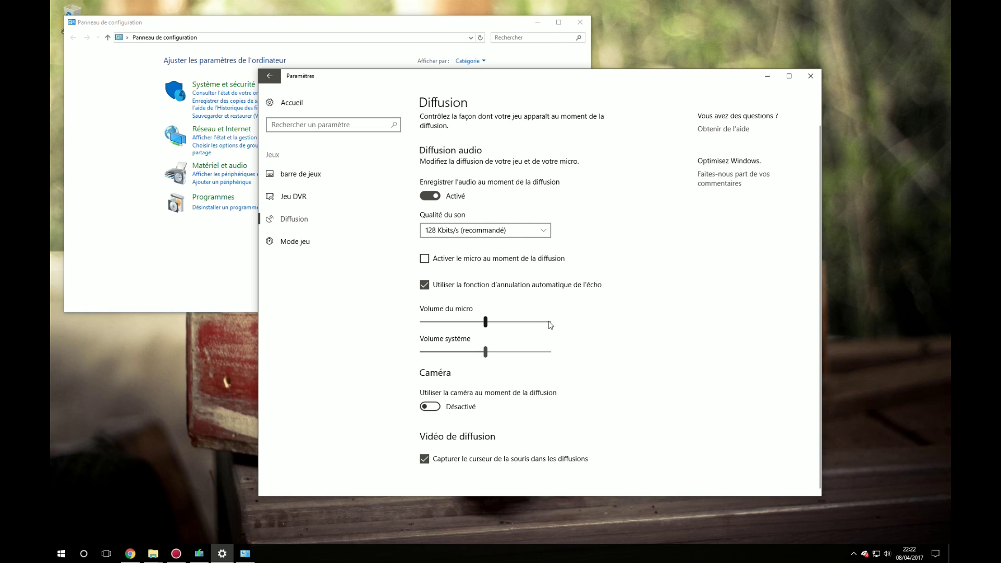
{"action": "left_click", "coordinate": [437, 408]}
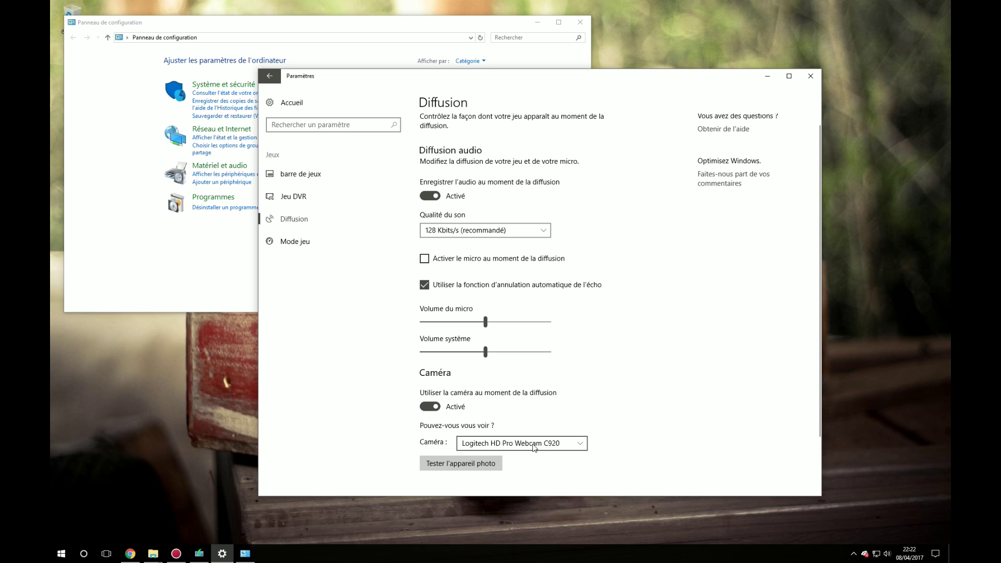
{"action": "left_click", "coordinate": [435, 407]}
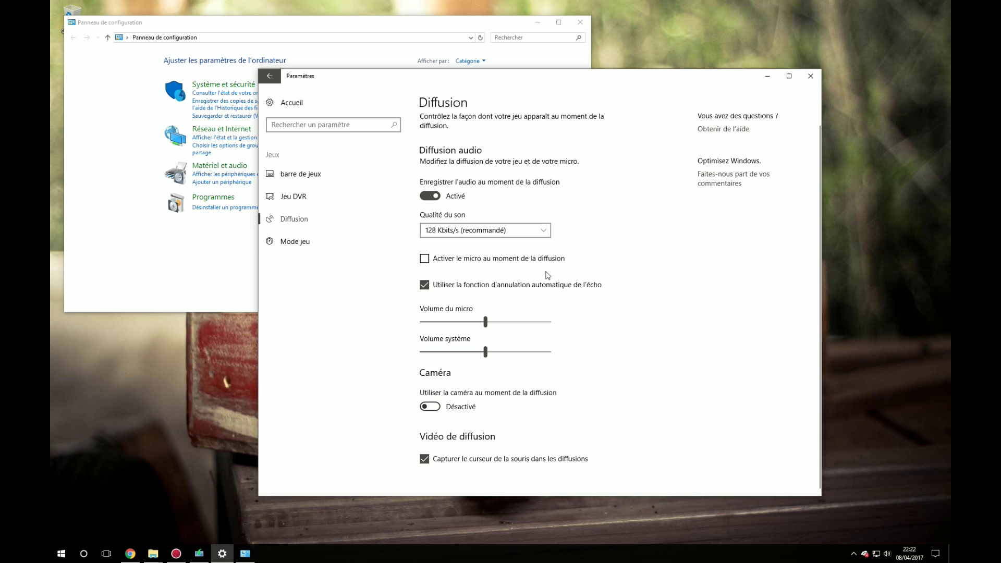
View the Mode jeu setting and return to the barre de jeux page.
{"action": "left_click", "coordinate": [318, 252]}
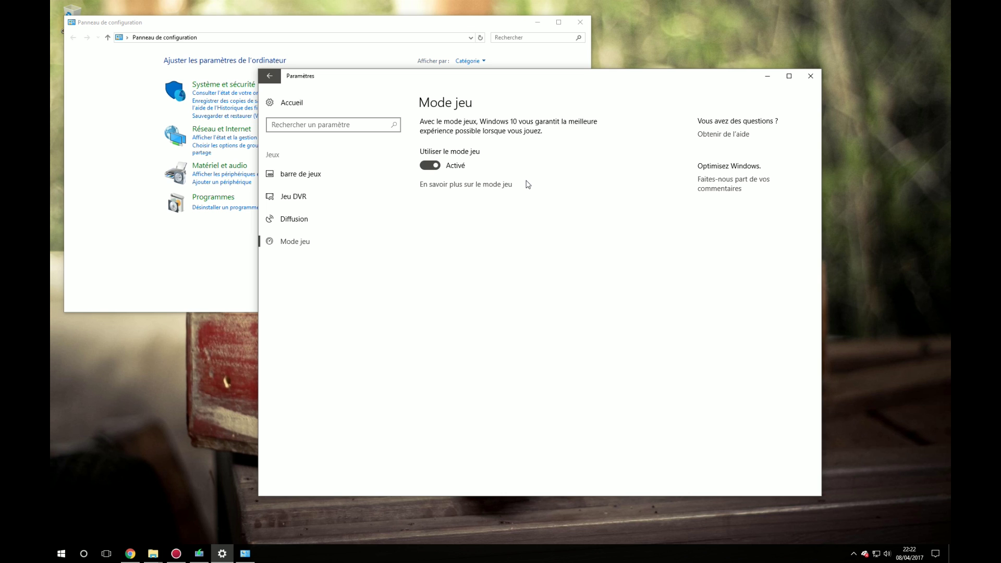
{"action": "left_click", "coordinate": [316, 185]}
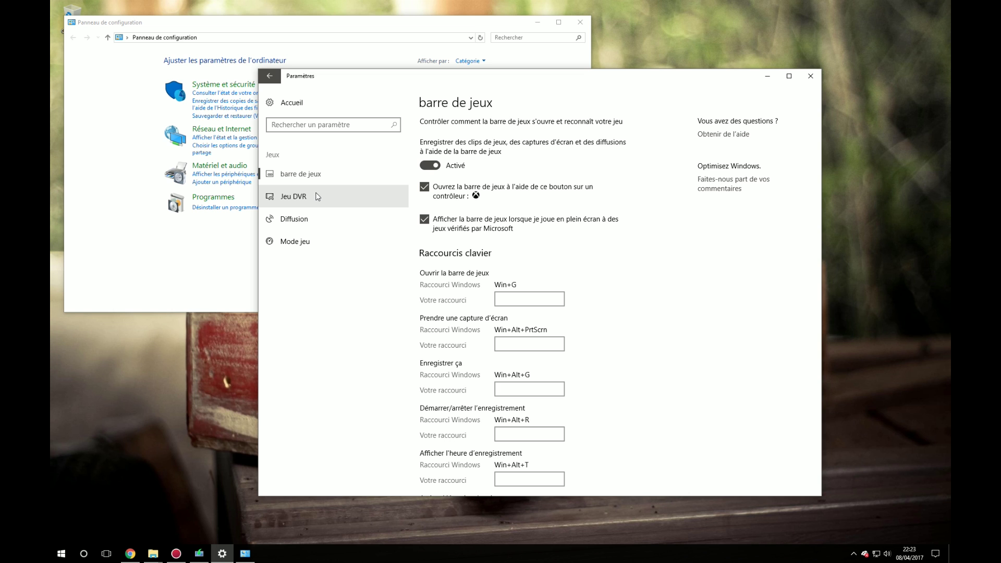
Launch Microsoft Solitaire Collection, bring up the game bar over it and open the bar's settings.
{"action": "key", "text": "super"}
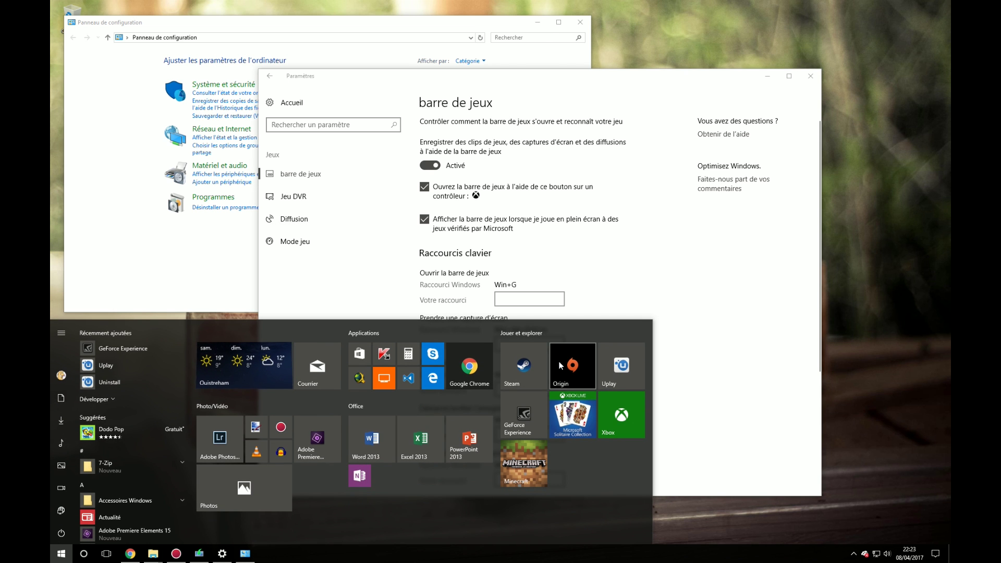
{"action": "left_click", "coordinate": [573, 415]}
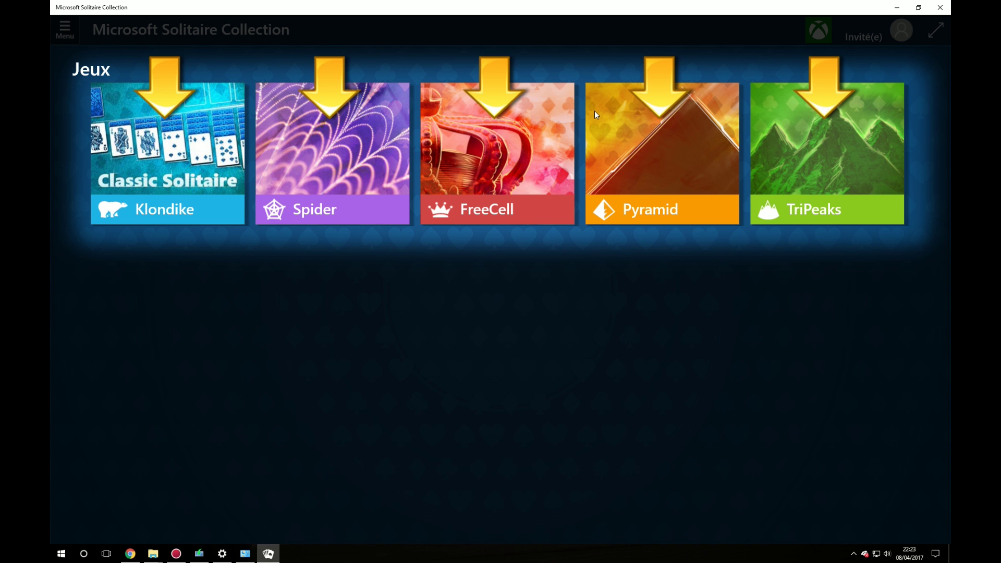
{"action": "key", "text": "super+g"}
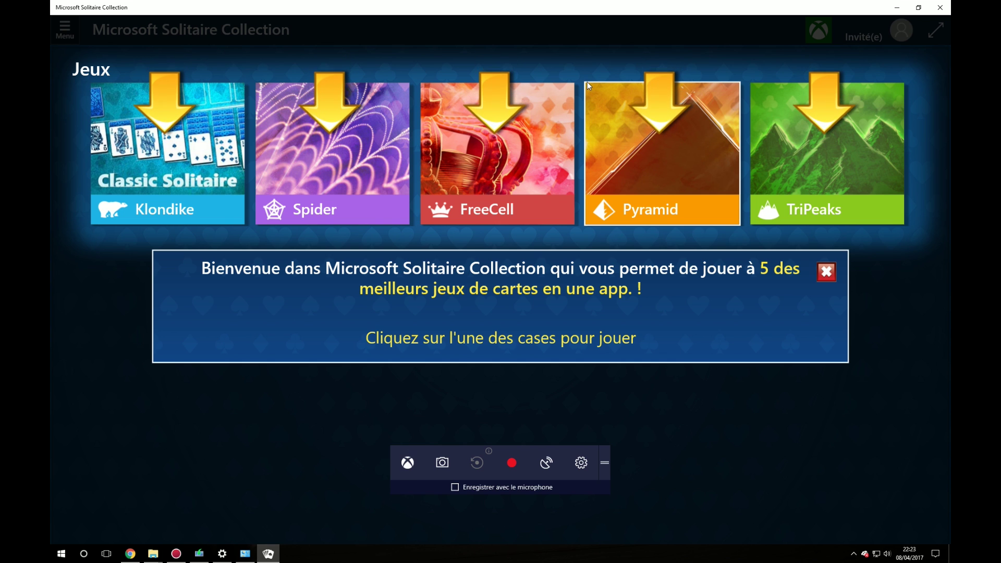
{"action": "key", "text": "super+g"}
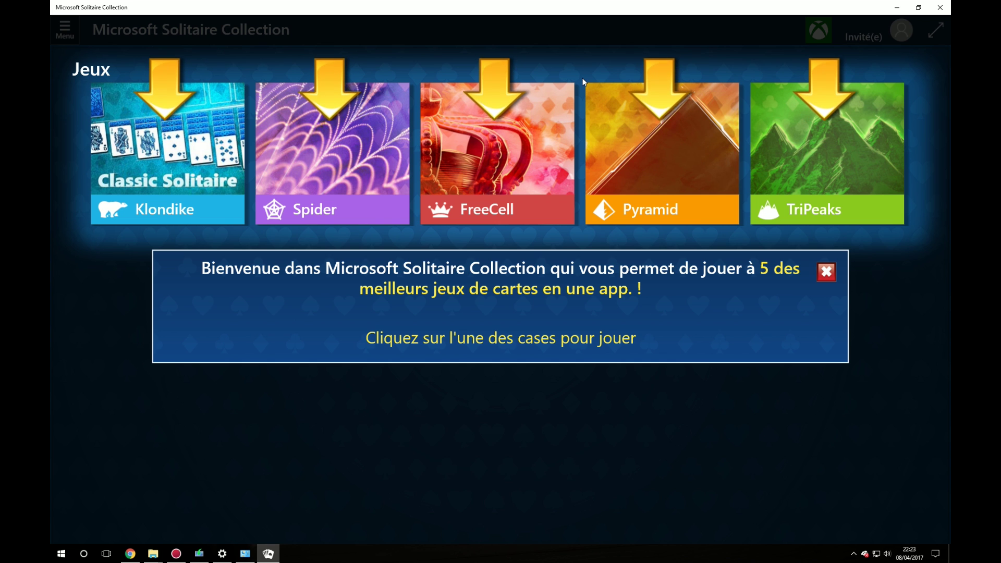
{"action": "key", "text": "super+g"}
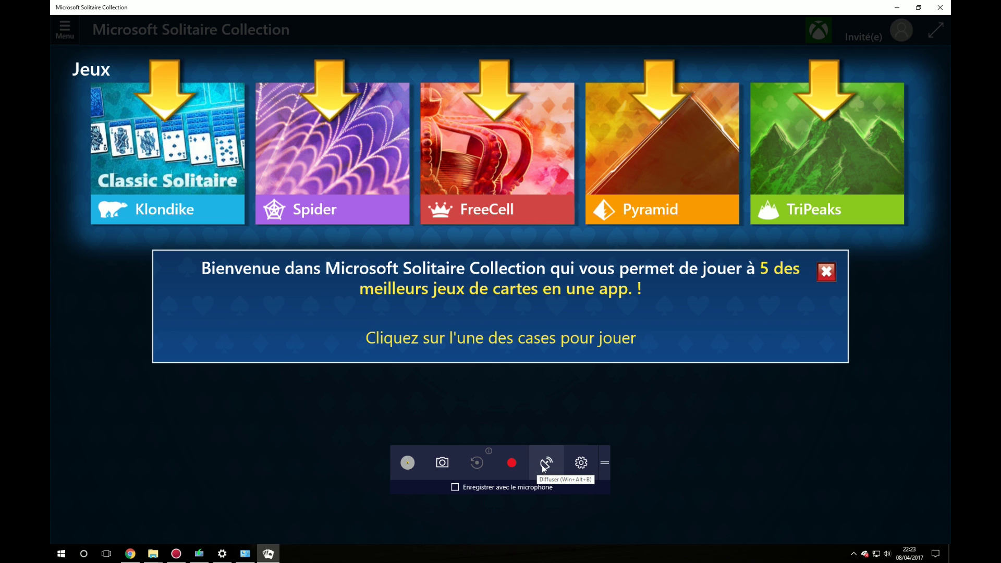
{"action": "left_click", "coordinate": [580, 463]}
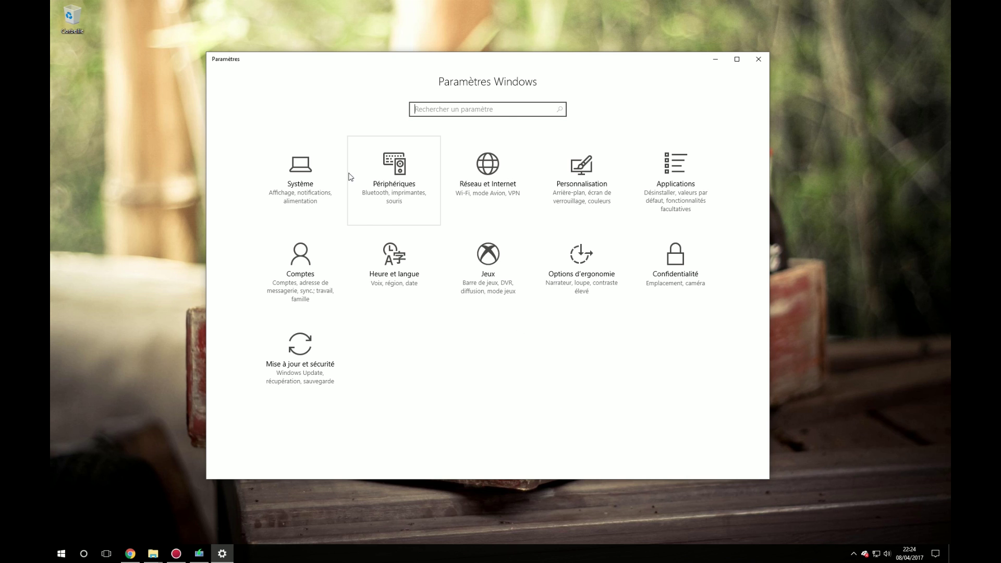
Open the Affichage page of the Système settings to examine the night light option.
{"action": "left_click", "coordinate": [311, 188]}
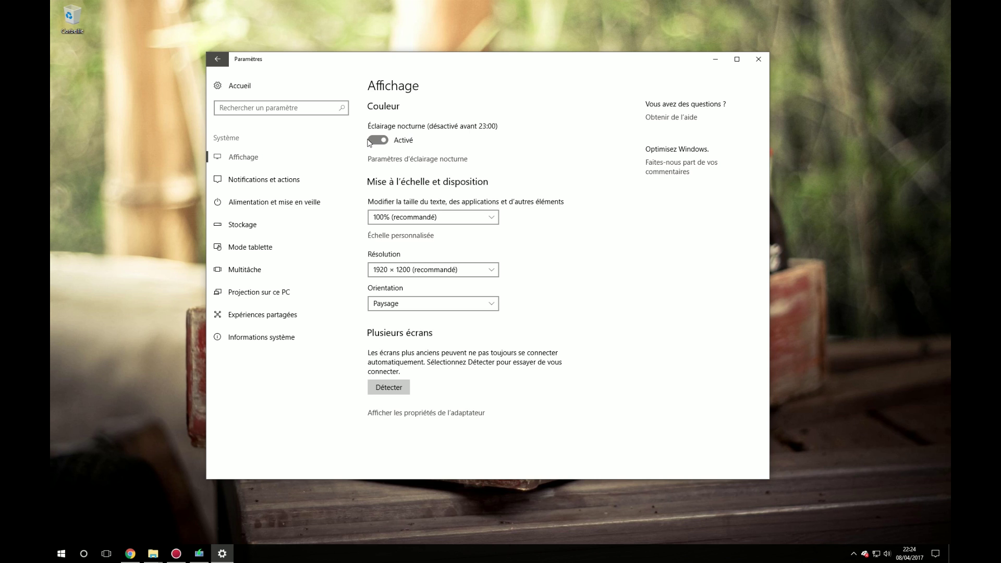
In the night light settings, turn night light on, make the night colour temperature warmer, turn night light off and return to the Affichage page.
{"action": "left_click", "coordinate": [384, 159]}
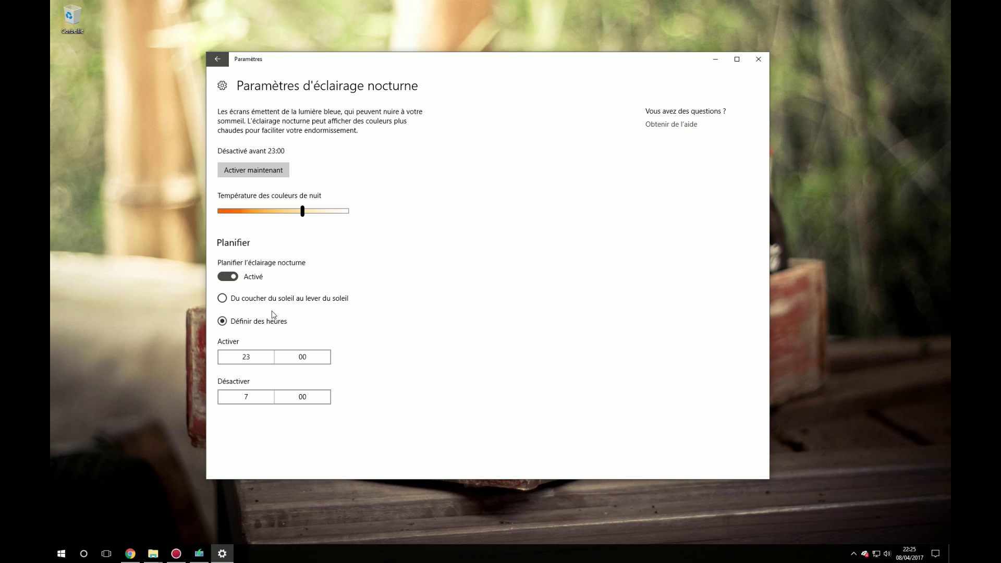
{"action": "left_click", "coordinate": [285, 171]}
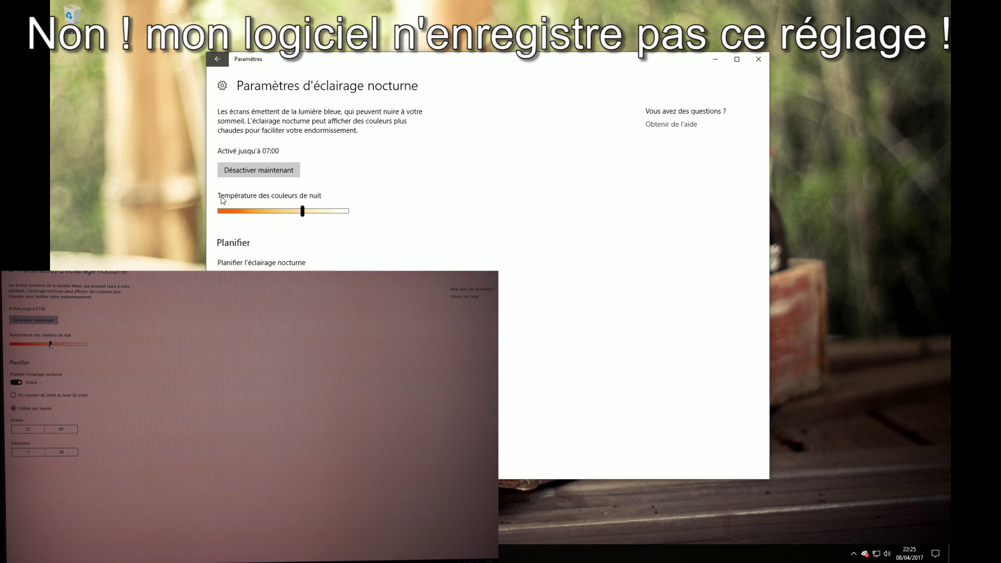
{"action": "left_click_drag", "start_coordinate": [301, 212], "coordinate": [286, 211]}
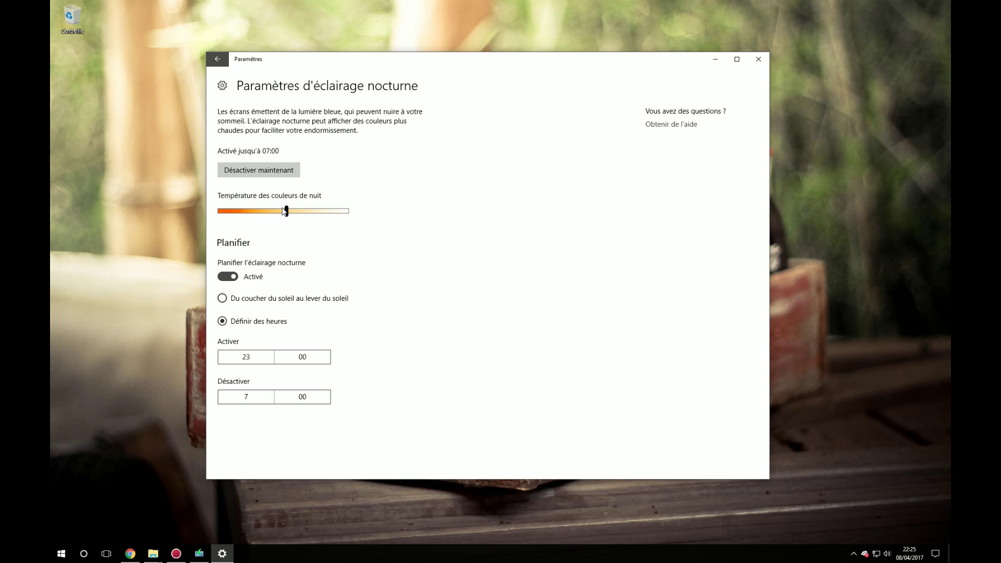
{"action": "left_click", "coordinate": [272, 170]}
{"action": "left_click", "coordinate": [218, 59]}
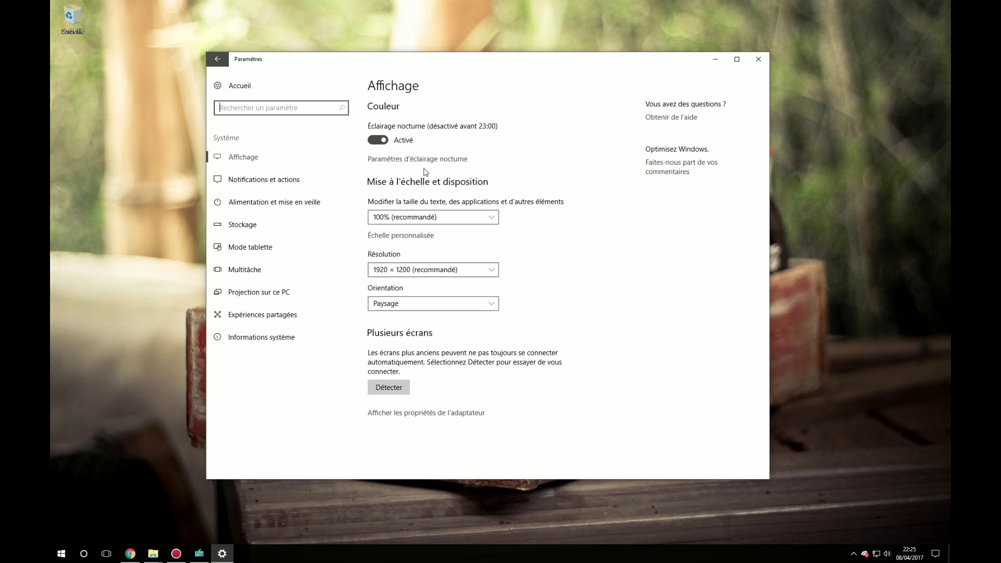
{"action": "left_click", "coordinate": [384, 141]}
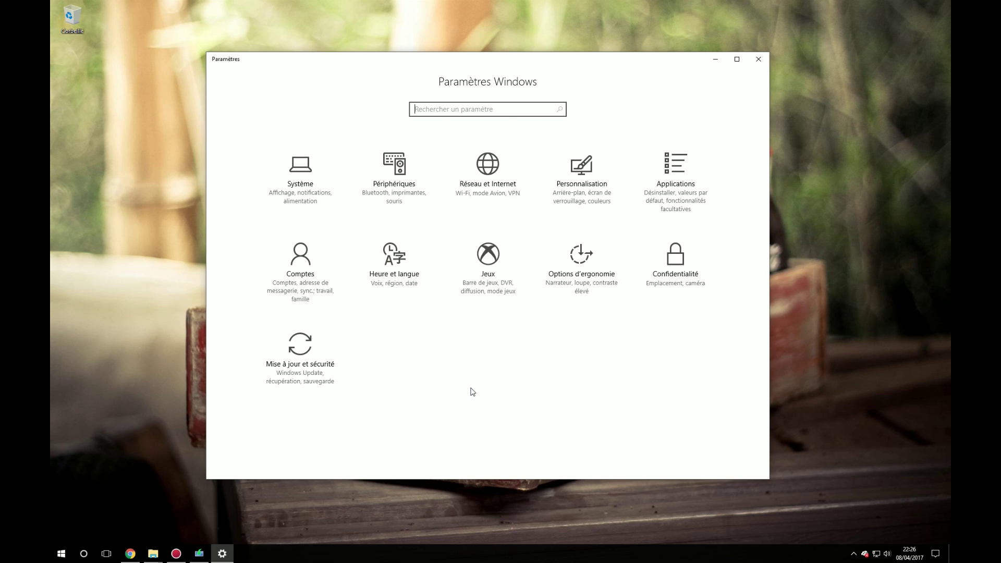
Check for updates in Windows Update and view the Heures d'activité settings without saving.
{"action": "left_click", "coordinate": [306, 360]}
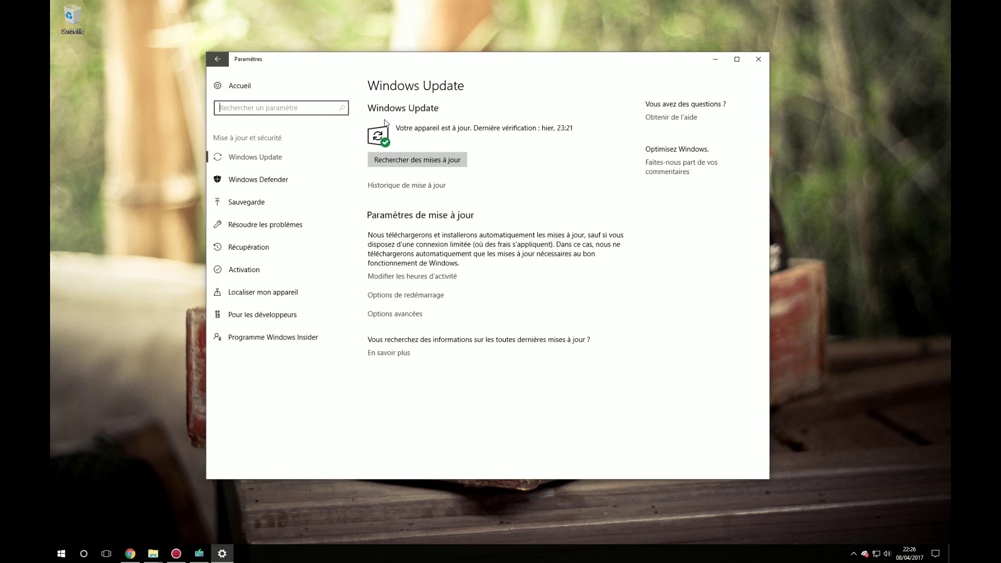
{"action": "left_click", "coordinate": [394, 159]}
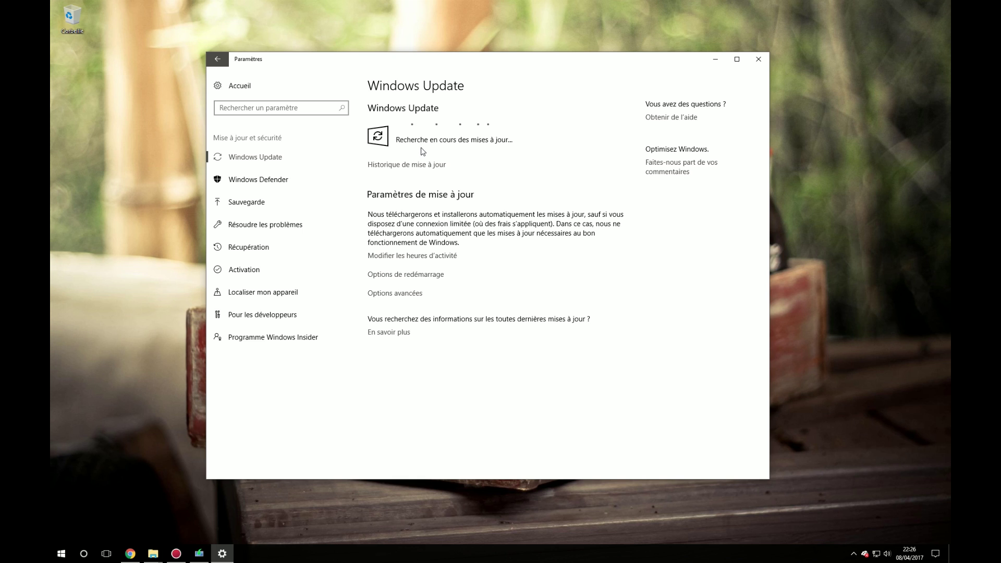
{"action": "left_click", "coordinate": [399, 257]}
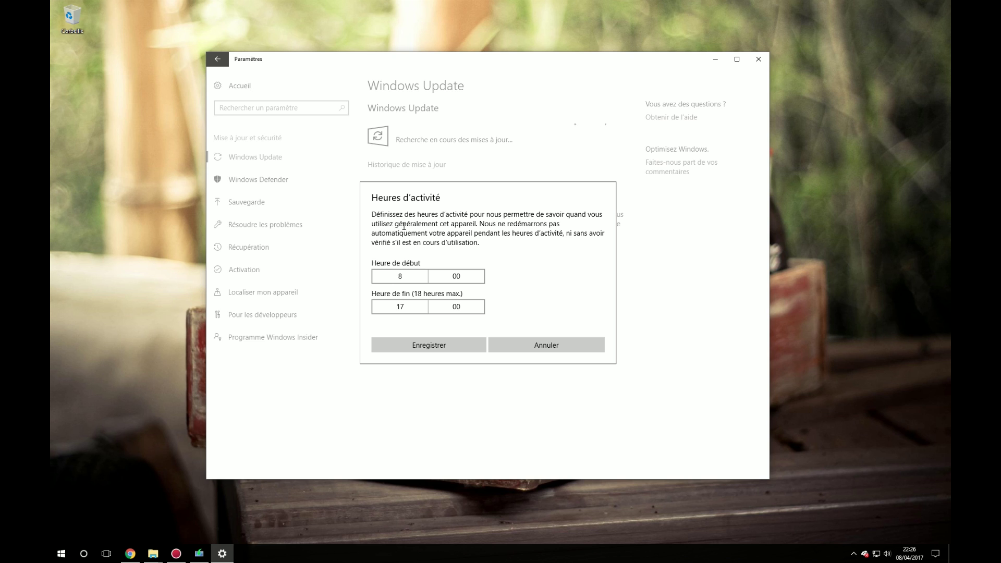
{"action": "left_click", "coordinate": [542, 347]}
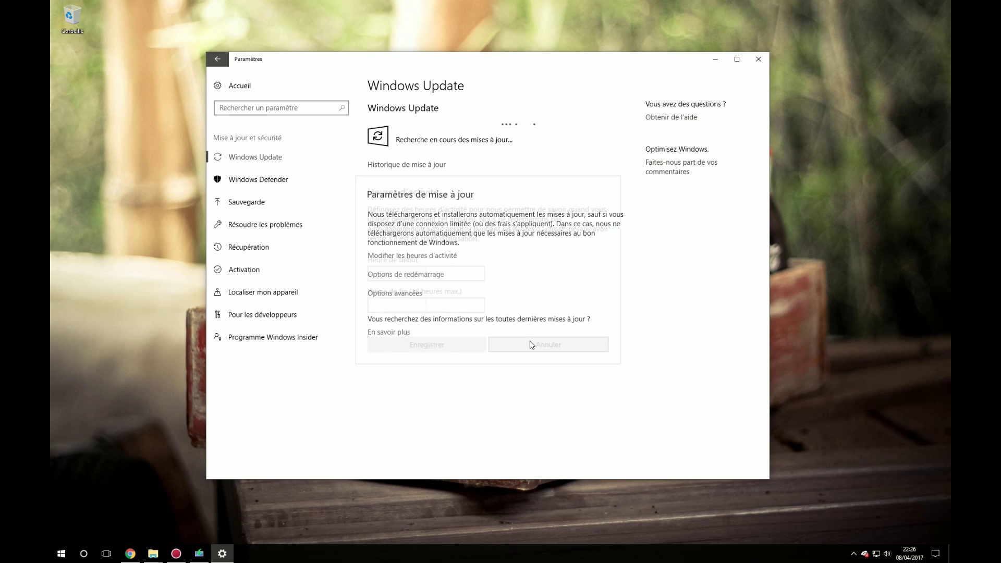
Review the Options de redémarrage and Options avancées pages of Windows Update and return to its main page.
{"action": "left_click", "coordinate": [404, 275]}
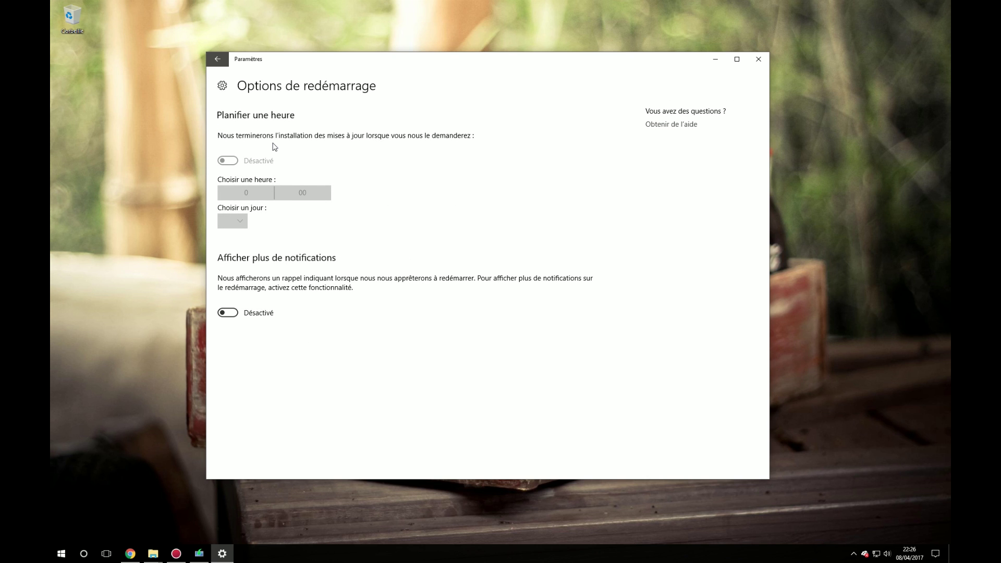
{"action": "left_click", "coordinate": [218, 59]}
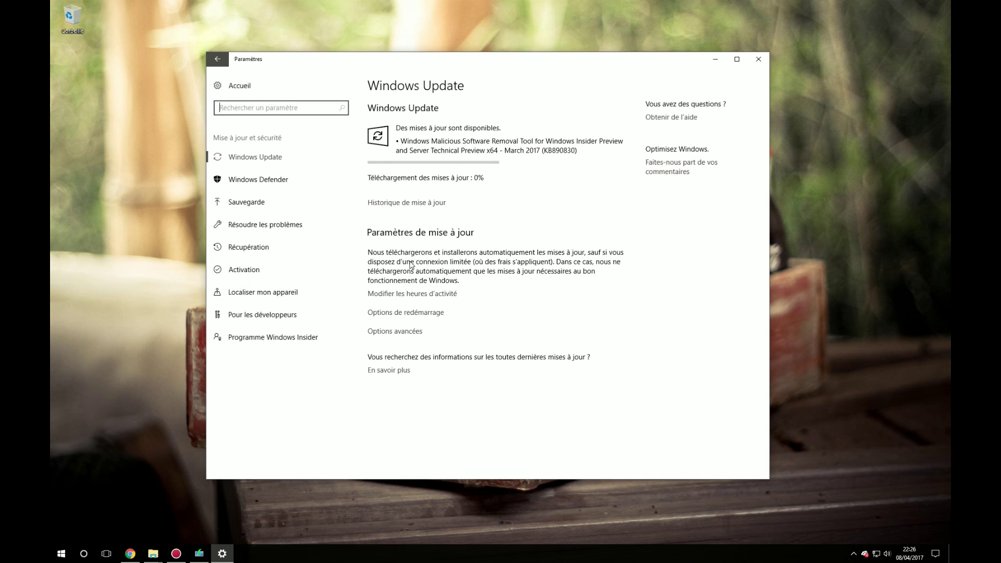
{"action": "left_click", "coordinate": [402, 333]}
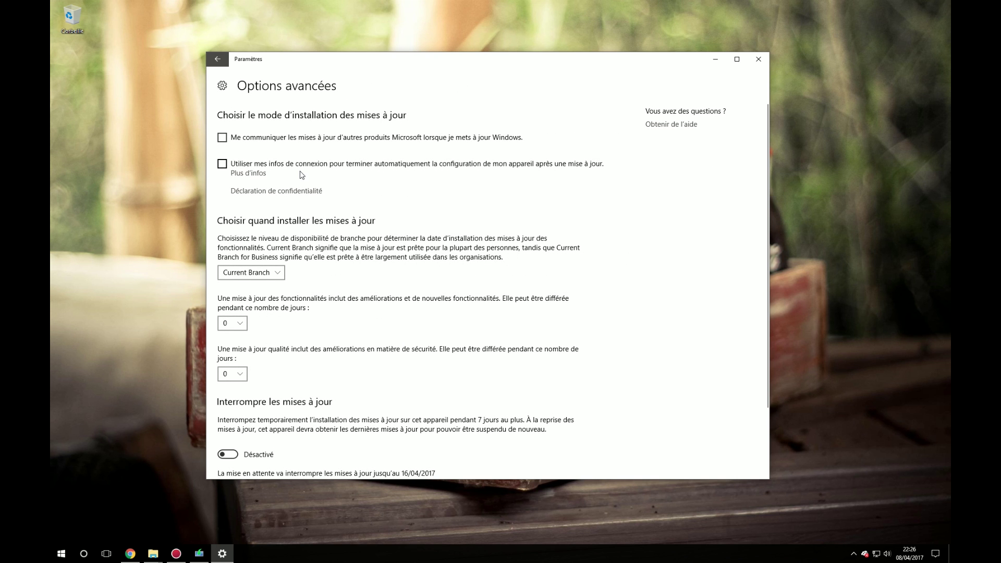
{"action": "scroll", "coordinate": [298, 249], "scroll_direction": "down", "scroll_amount": 2}
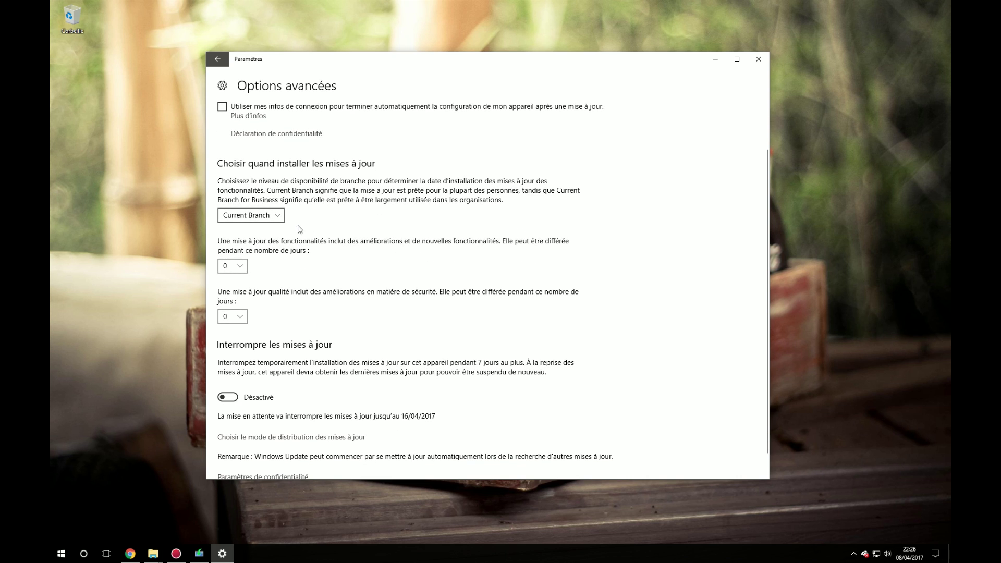
{"action": "scroll", "coordinate": [300, 231], "scroll_direction": "down", "scroll_amount": 1}
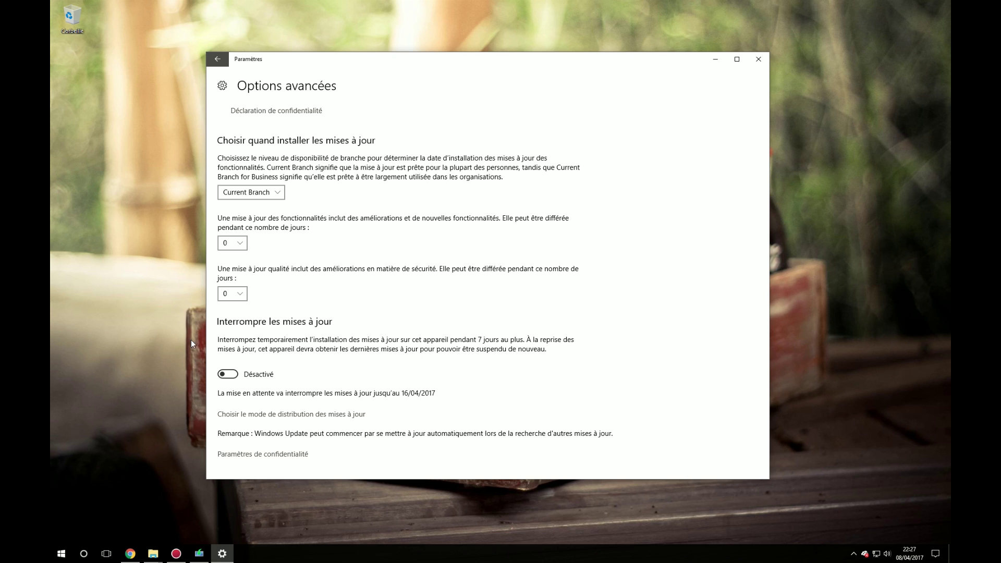
{"action": "left_click", "coordinate": [218, 61]}
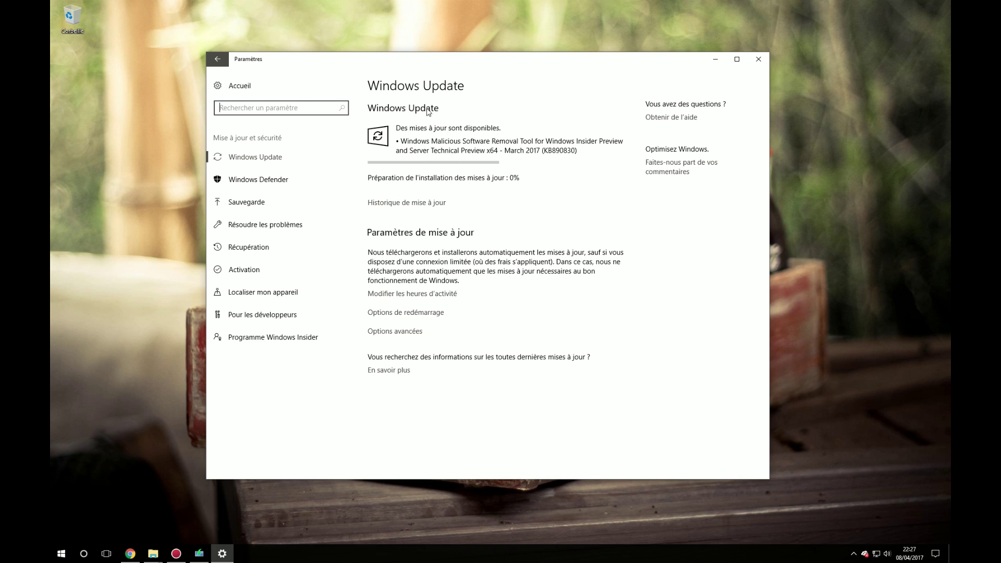
Open the Centre de sécurité Windows Defender from the notification area and reposition its window on the desktop.
{"action": "left_click", "coordinate": [853, 553]}
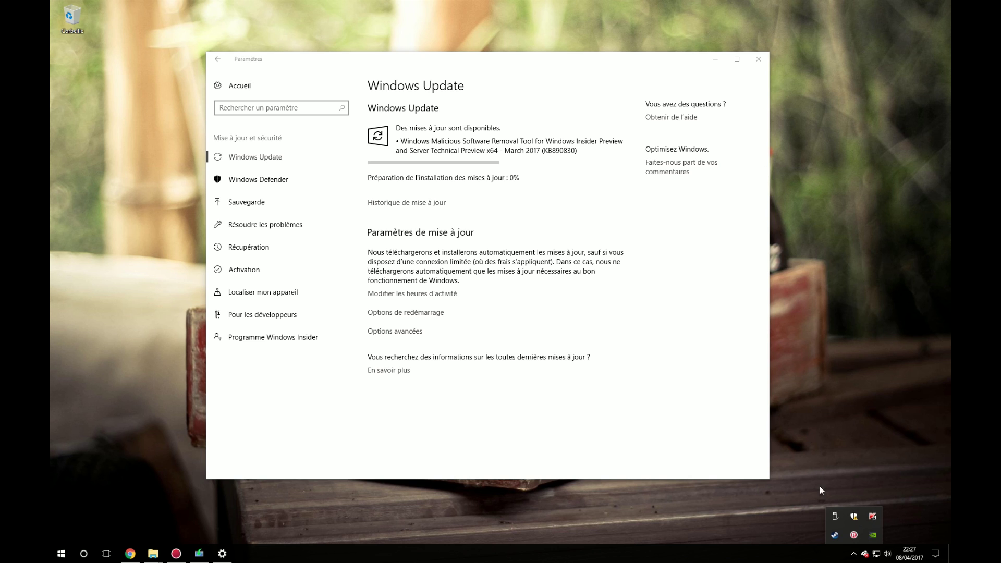
{"action": "right_click", "coordinate": [853, 516]}
{"action": "left_click", "coordinate": [865, 521]}
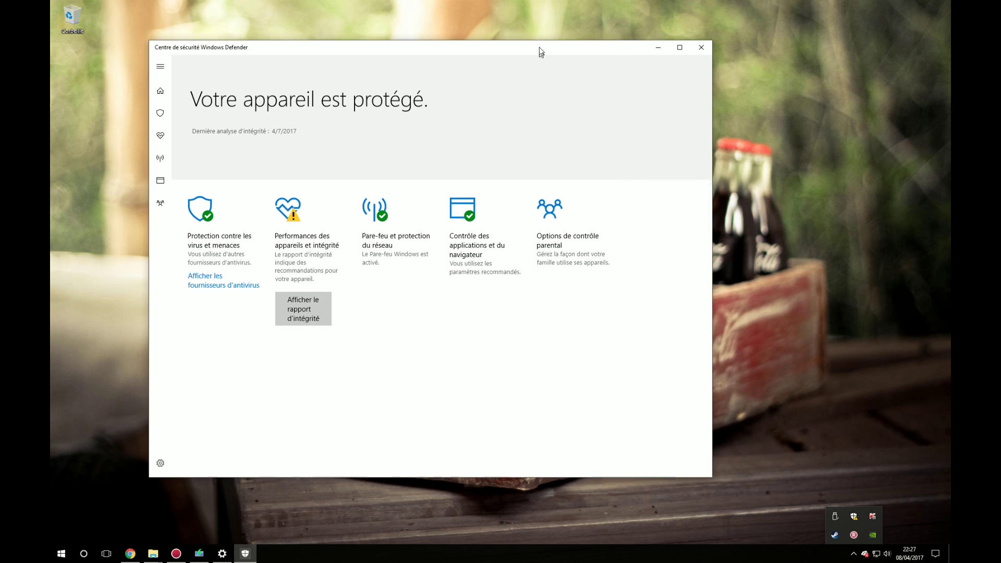
{"action": "left_click_drag", "start_coordinate": [543, 49], "coordinate": [570, 34]}
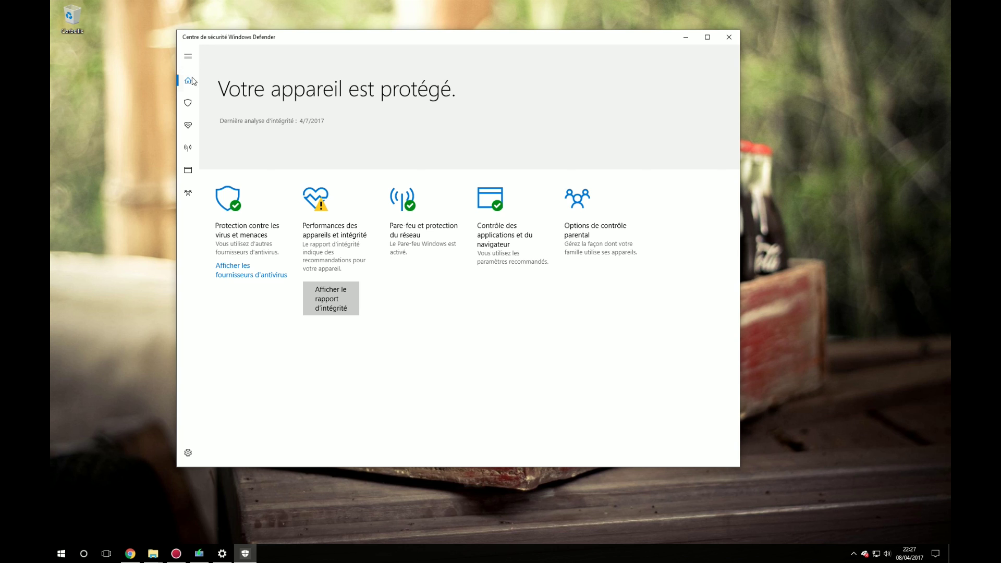
Examine the Windows Defender sections for virus protection, device performance, firewall, application and browser control, and parental options.
{"action": "left_click", "coordinate": [187, 100]}
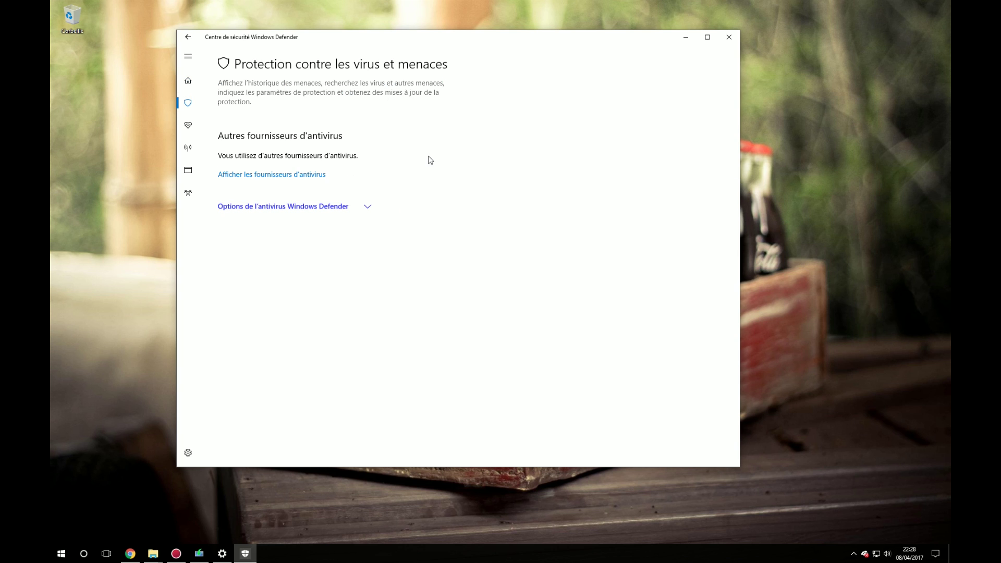
{"action": "left_click", "coordinate": [367, 206]}
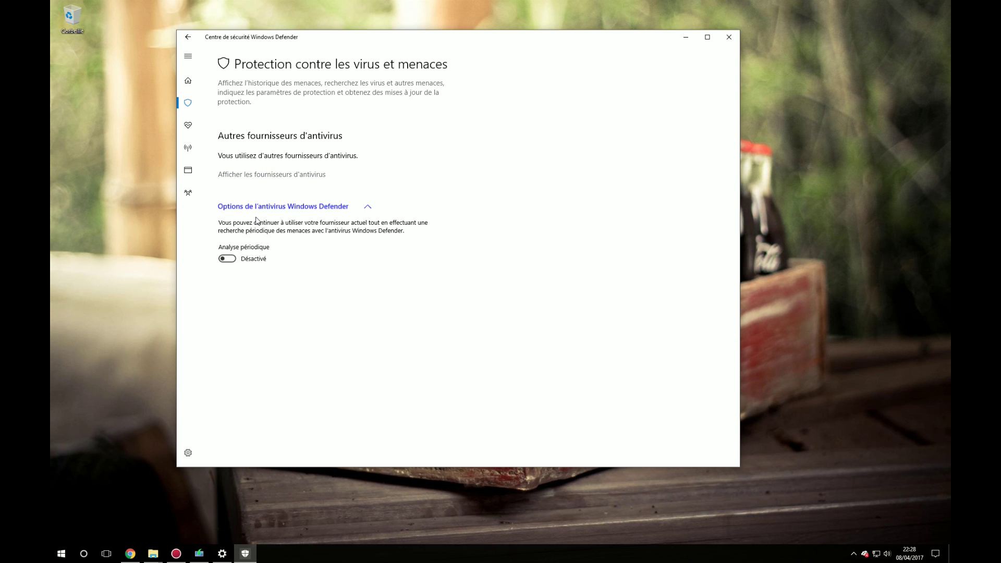
{"action": "left_click", "coordinate": [188, 126]}
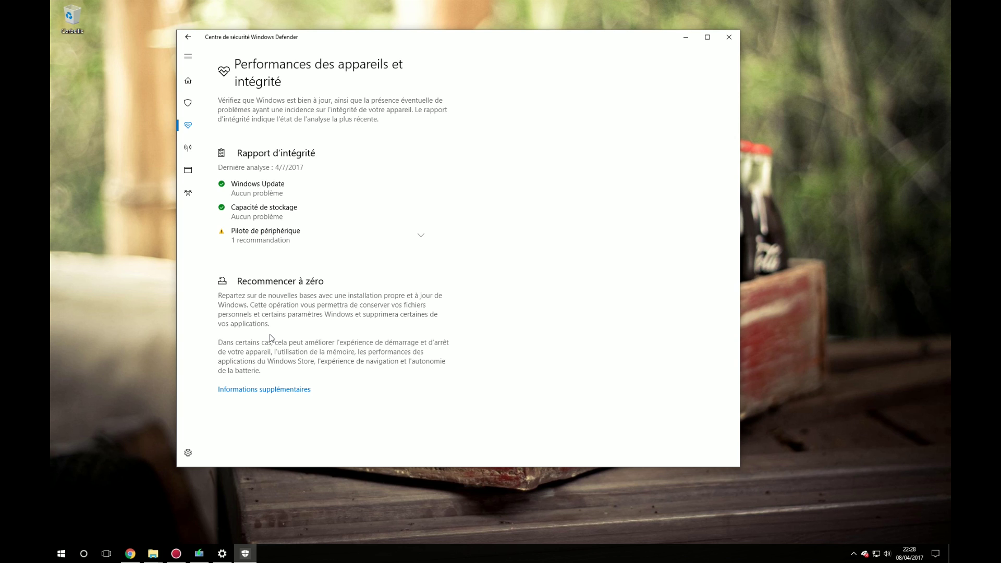
{"action": "left_click", "coordinate": [188, 150]}
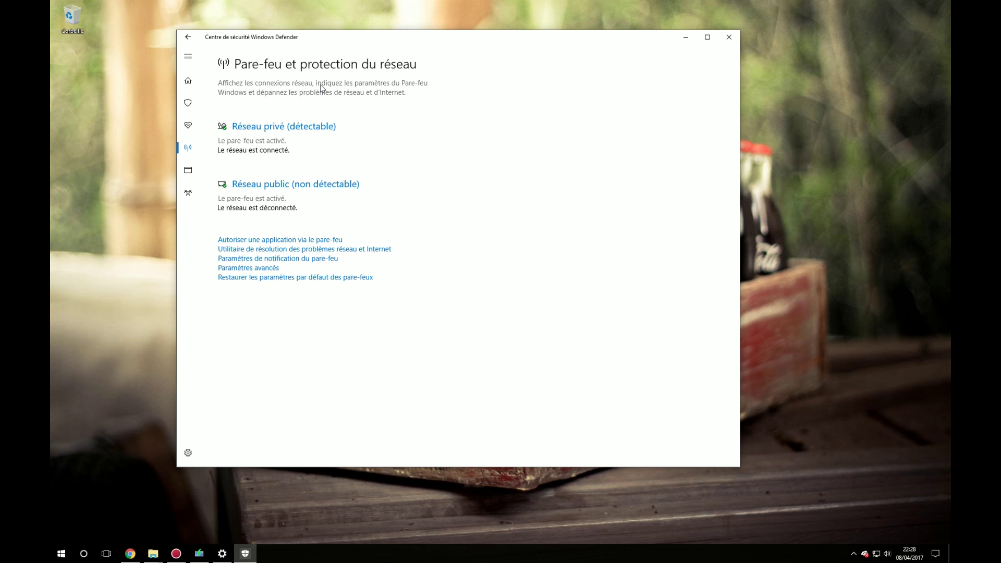
{"action": "left_click", "coordinate": [188, 170]}
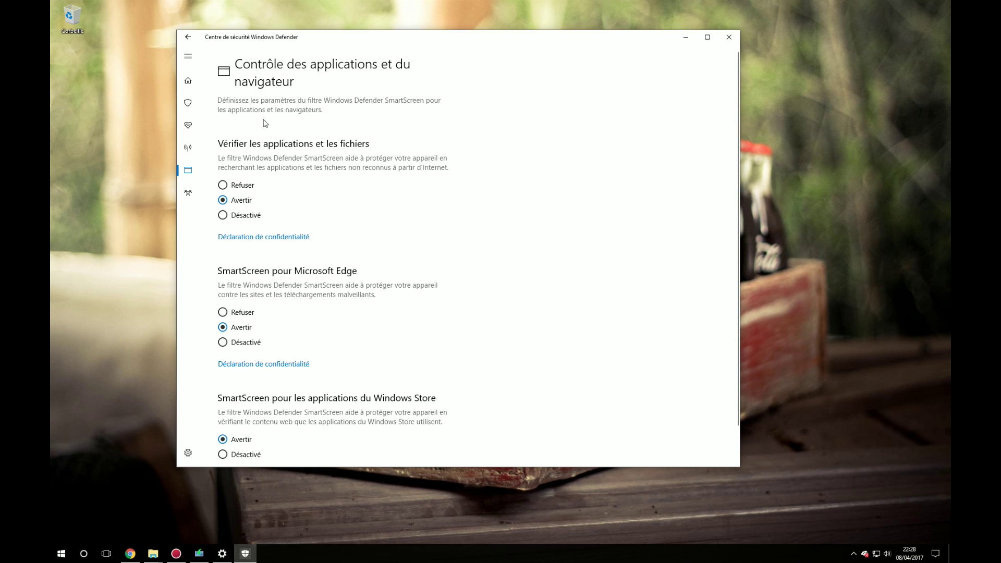
{"action": "scroll", "coordinate": [406, 255], "scroll_direction": "down", "scroll_amount": 1}
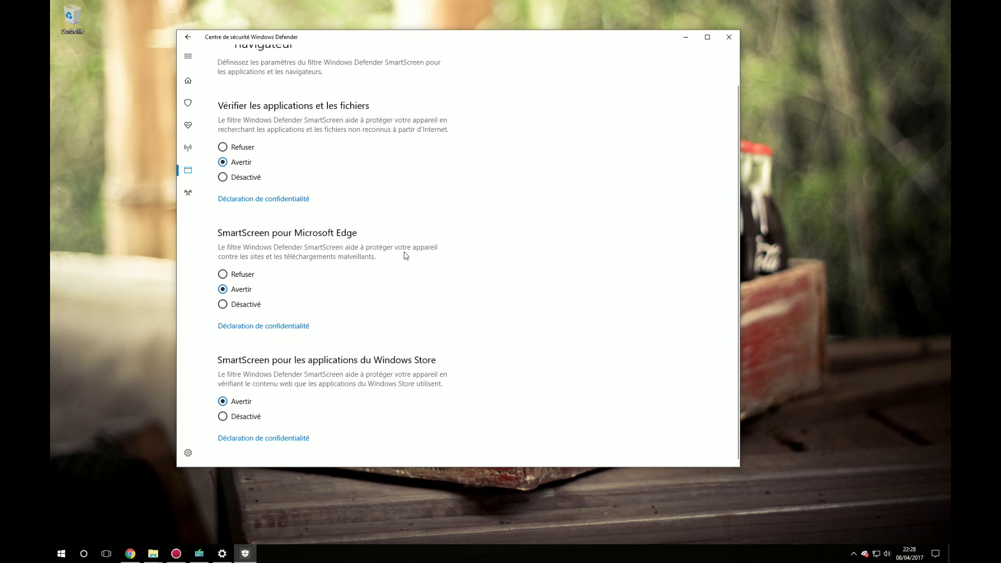
{"action": "left_click", "coordinate": [189, 193]}
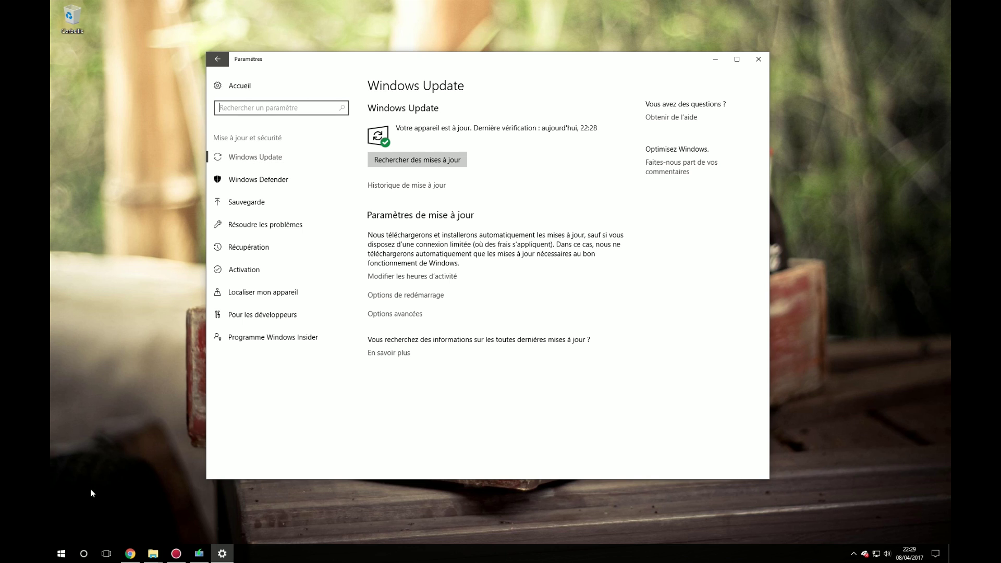
Switch to Chrome to read the Creators Update articles, highlighting "Unified Update Plateform" in the one about lighter updates.
{"action": "left_click", "coordinate": [130, 555]}
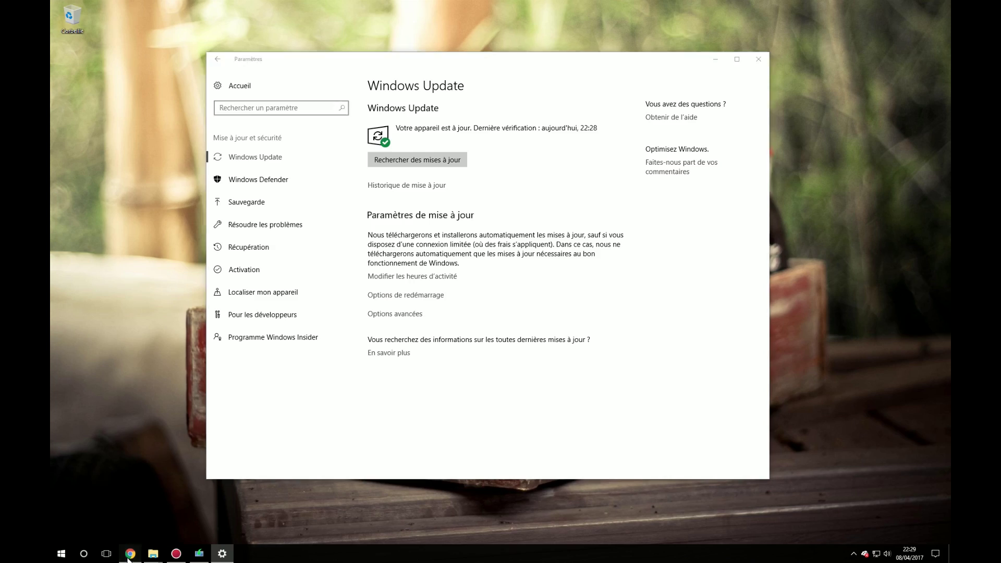
{"action": "left_click", "coordinate": [766, 47]}
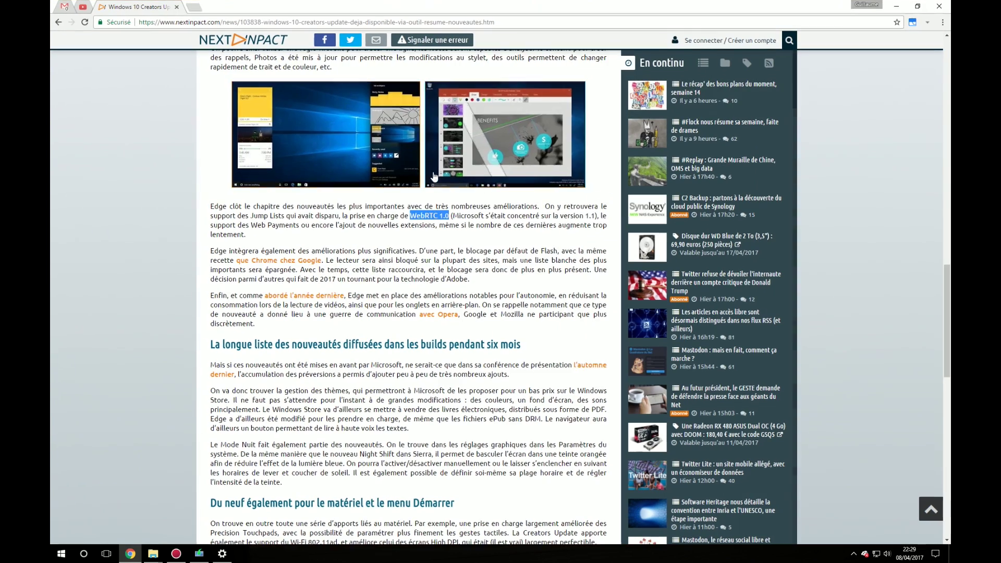
{"action": "scroll", "coordinate": [277, 250], "scroll_direction": "down", "scroll_amount": 5}
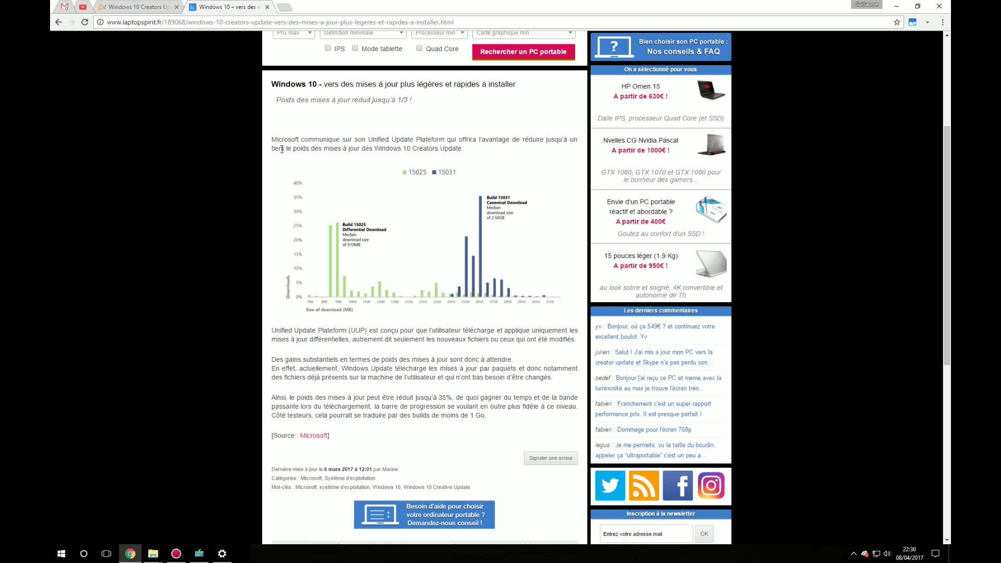
{"action": "left_click_drag", "start_coordinate": [369, 140], "coordinate": [446, 140]}
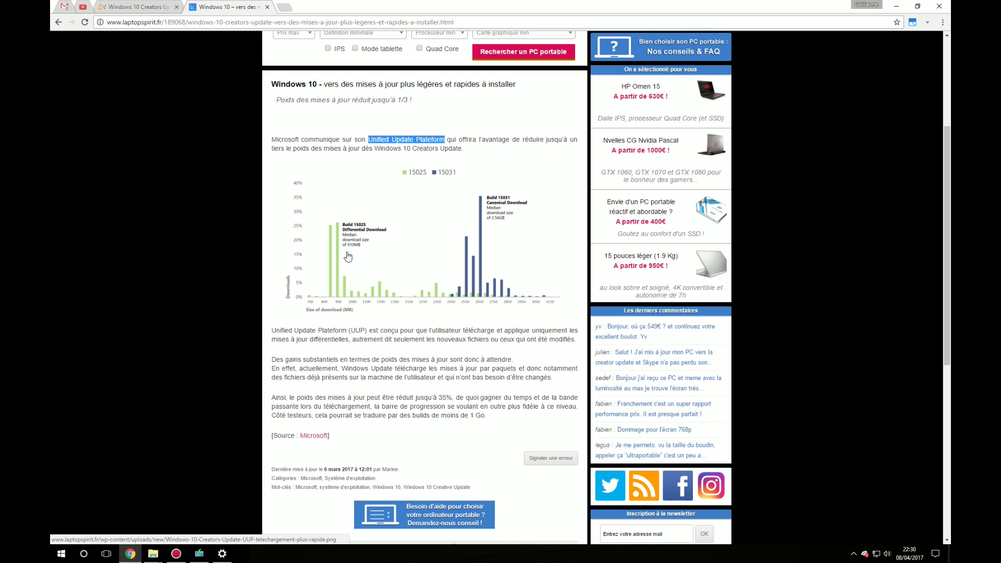
{"action": "left_click", "coordinate": [896, 6]}
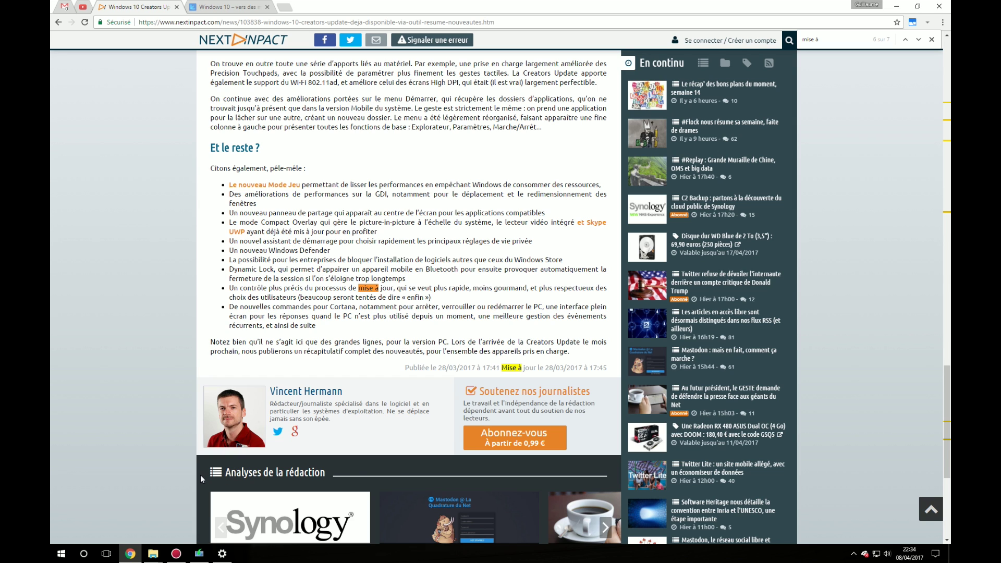
Open and dismiss the Cortana panel, and try Cortana's voice mode from the lock screen with a joke request before closing it.
{"action": "left_click", "coordinate": [84, 554]}
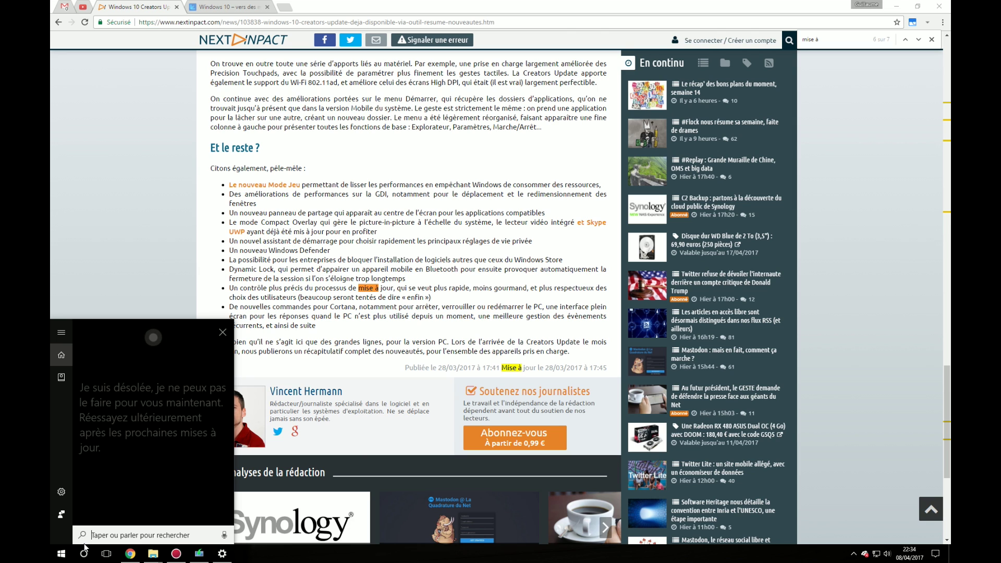
{"action": "left_click", "coordinate": [222, 332]}
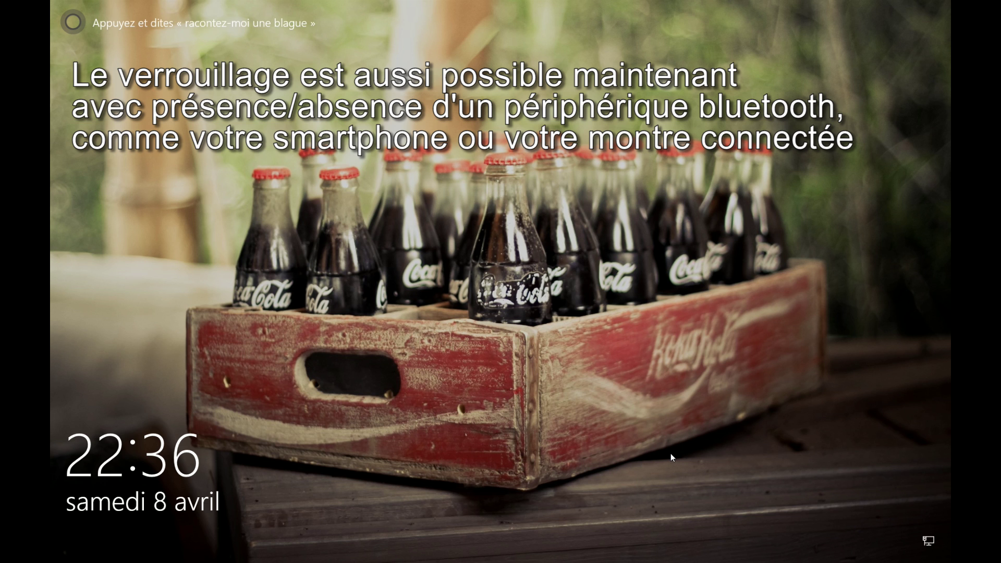
{"action": "left_click", "coordinate": [76, 22]}
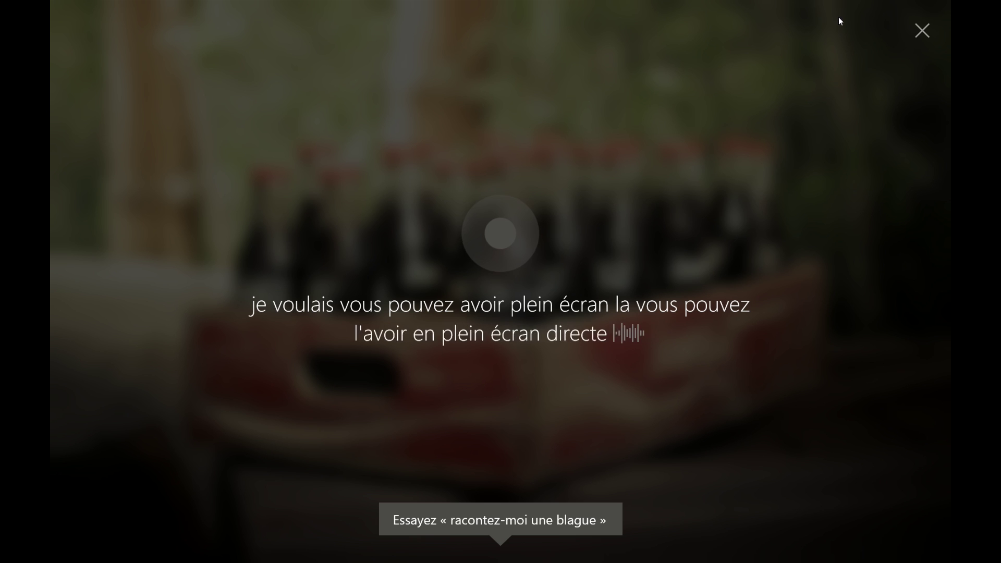
{"action": "left_click", "coordinate": [921, 31]}
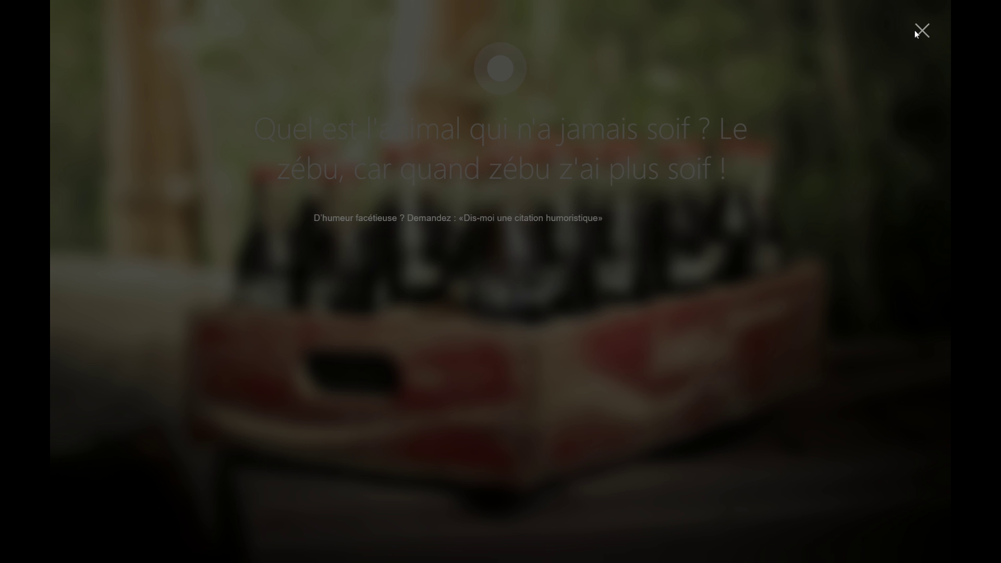
{"action": "left_click", "coordinate": [915, 32]}
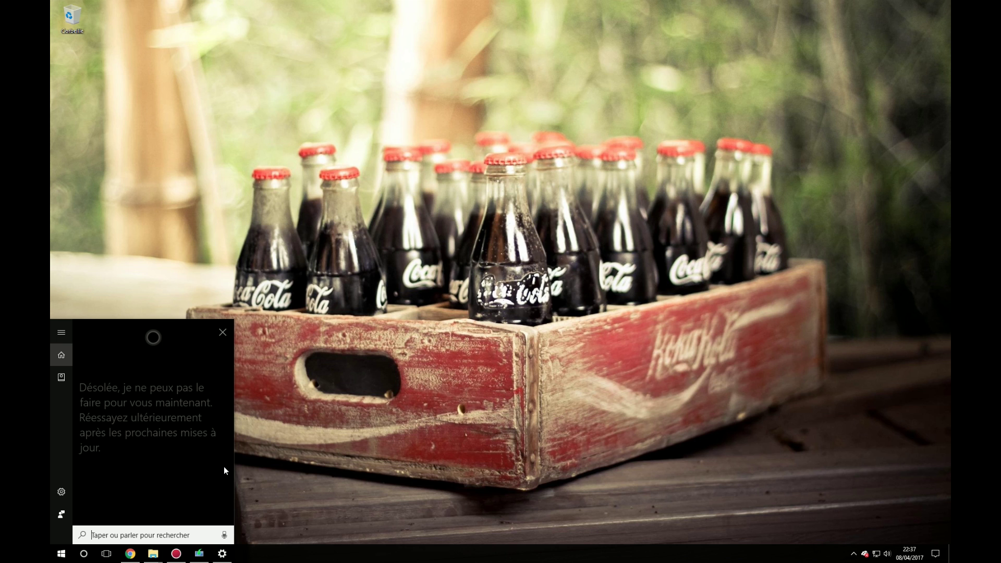
Close the Cortana panel and switch to Chrome to read the laptopspirit.fr article on the Creators Update privacy settings and its Basic and Full modes.
{"action": "left_click", "coordinate": [229, 340]}
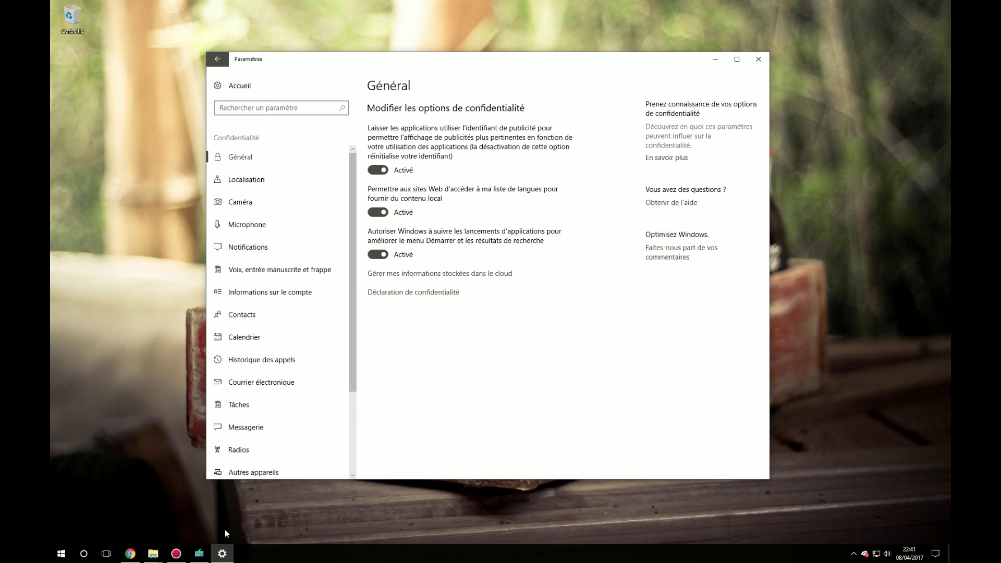
{"action": "left_click", "coordinate": [130, 554]}
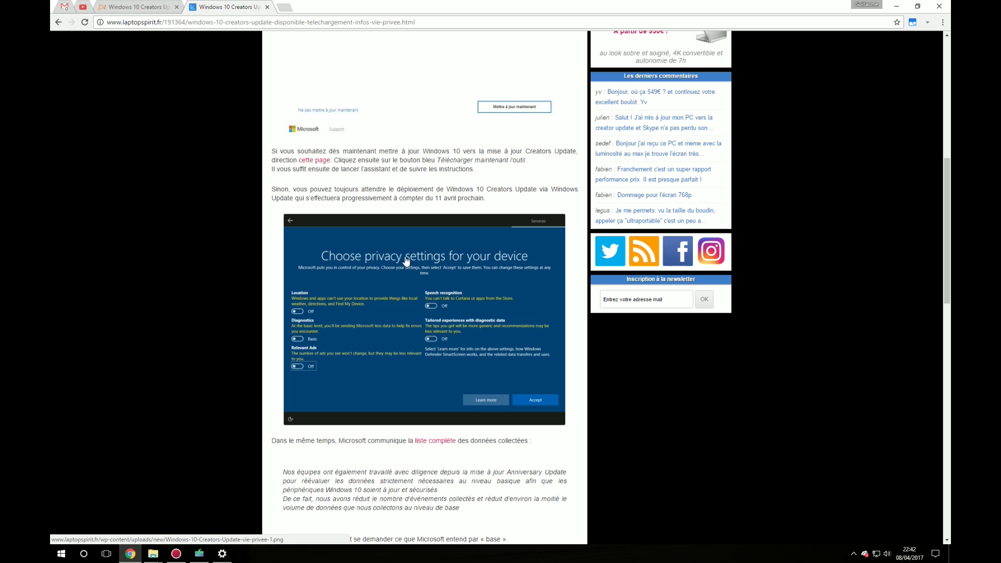
{"action": "scroll", "coordinate": [406, 260], "scroll_direction": "down", "scroll_amount": 1}
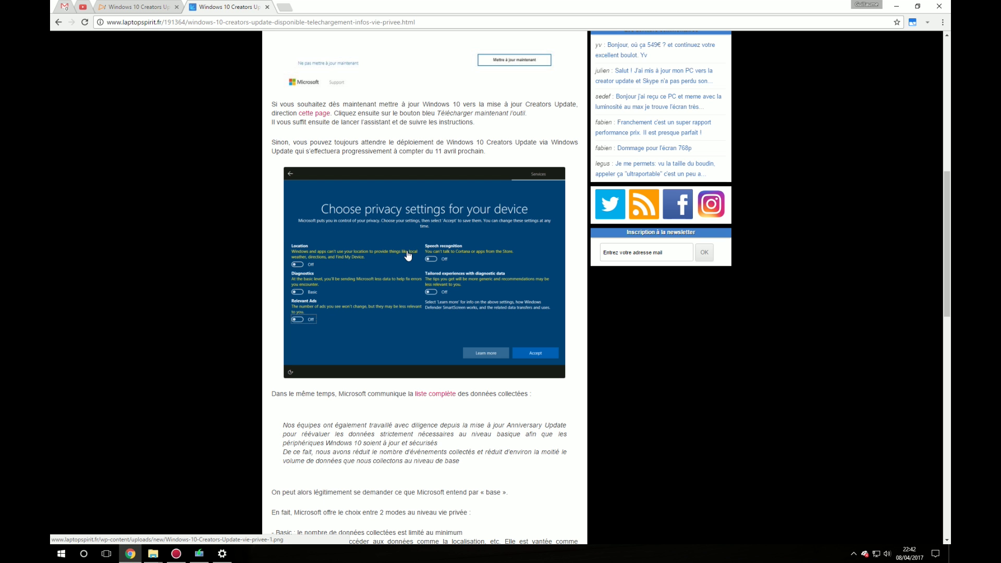
{"action": "scroll", "coordinate": [408, 255], "scroll_direction": "down", "scroll_amount": 7}
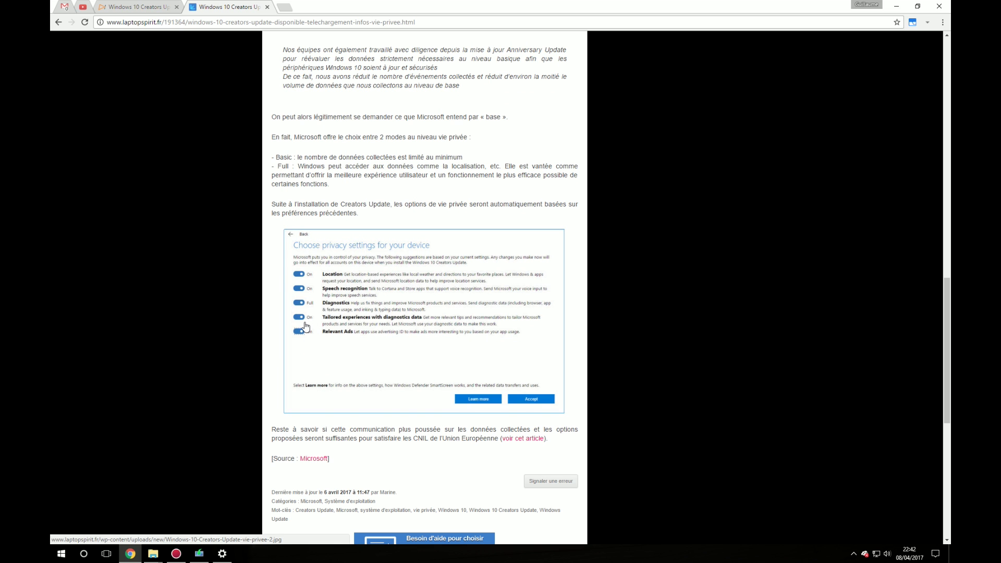
{"action": "scroll", "coordinate": [283, 284], "scroll_direction": "down", "scroll_amount": 2}
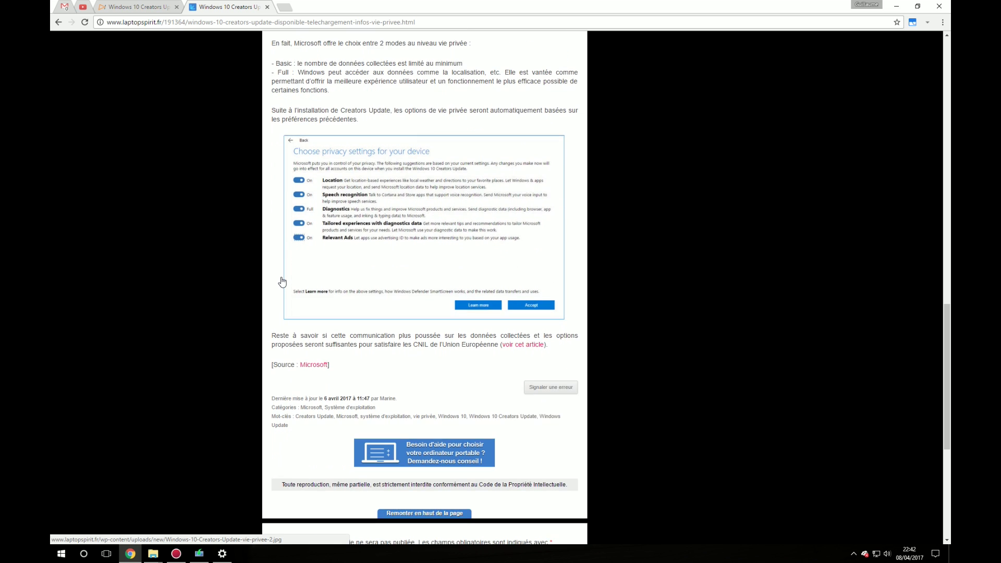
{"action": "scroll", "coordinate": [281, 282], "scroll_direction": "up", "scroll_amount": 2}
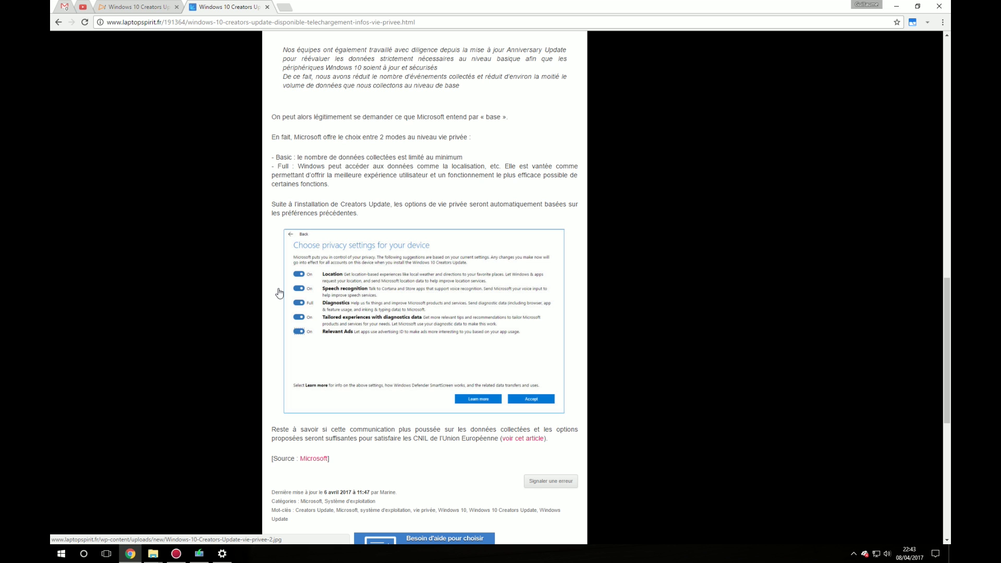
{"action": "scroll", "coordinate": [275, 297], "scroll_direction": "up", "scroll_amount": 10}
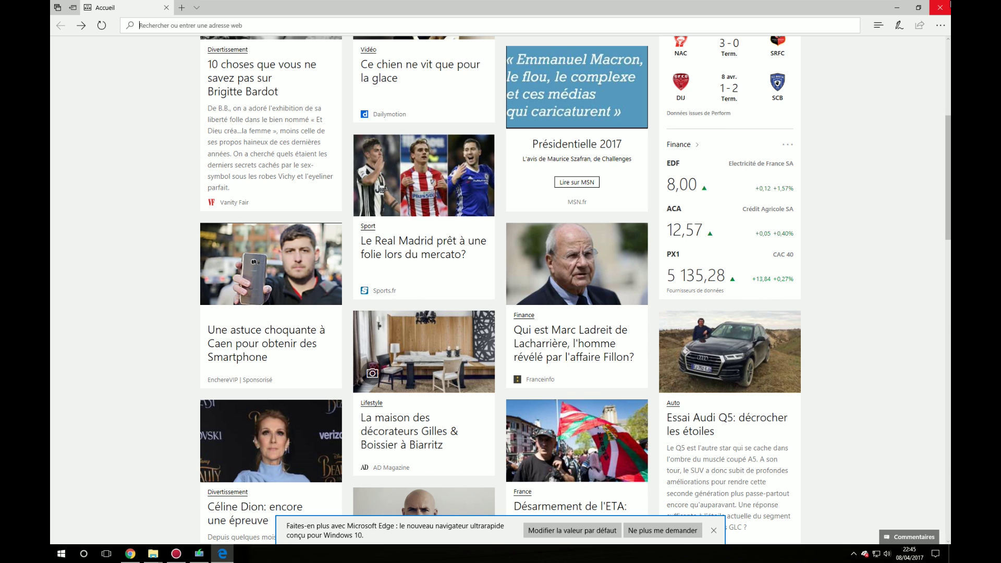
Start a web note on the Edge start page and draw pen strokes around the "Présidentielle 2017" item and over the photo below it.
{"action": "left_click", "coordinate": [898, 26]}
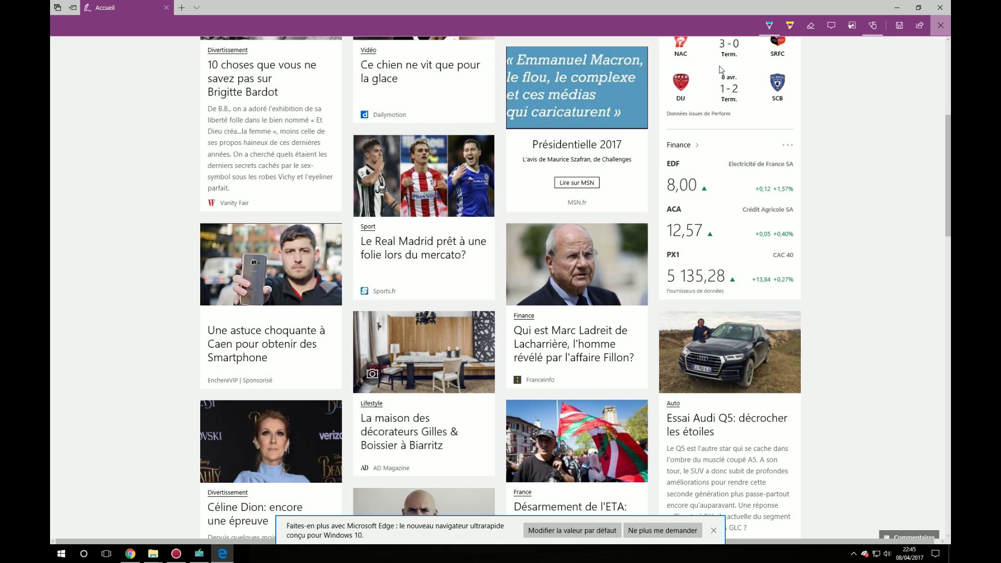
{"action": "left_click", "coordinate": [768, 25]}
{"action": "left_click", "coordinate": [706, 64]}
{"action": "mouse_move", "coordinate": [607, 147]}
{"action": "left_mouse_down"}
{"action": "mouse_move", "coordinate": [530, 202]}
{"action": "mouse_move", "coordinate": [530, 141]}
{"action": "left_mouse_up"}
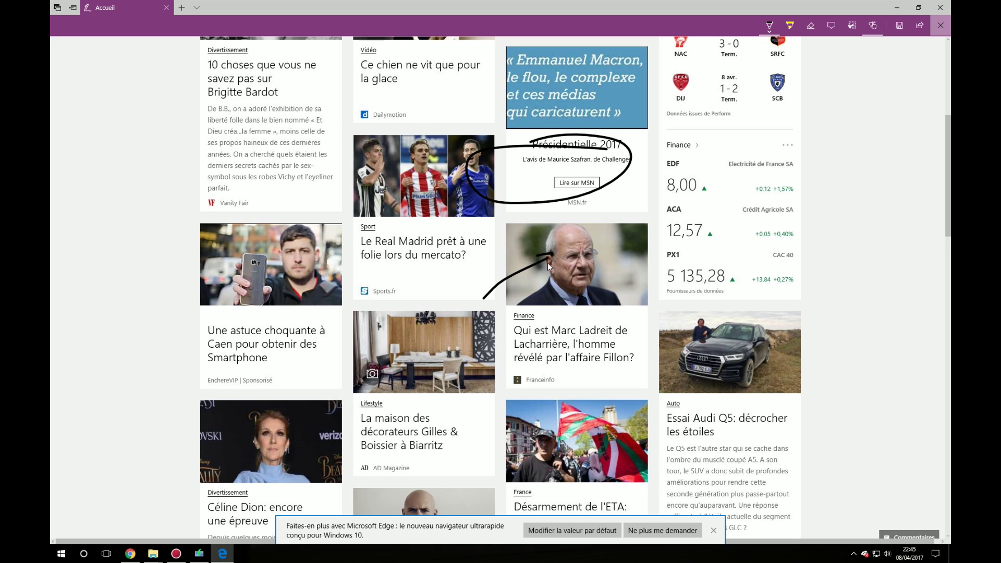
{"action": "mouse_move", "coordinate": [573, 260]}
{"action": "left_mouse_down"}
{"action": "mouse_move", "coordinate": [587, 263]}
{"action": "mouse_move", "coordinate": [575, 275]}
{"action": "mouse_move", "coordinate": [587, 272]}
{"action": "left_mouse_up"}
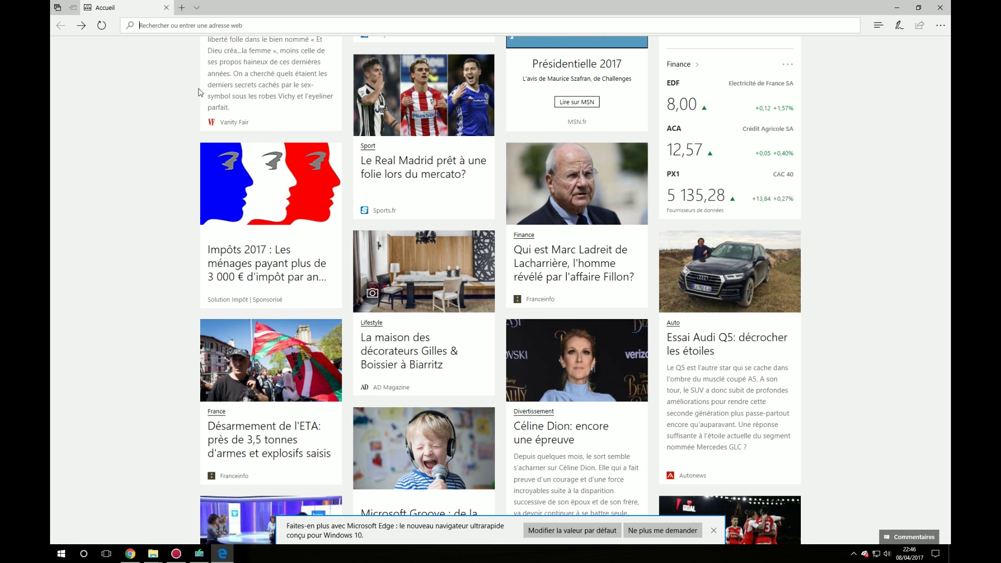
Switch to Chrome to read the Next INpact section on Edge, highlighting the passage about blocking Flash by default.
{"action": "key", "text": "alt+Tab"}
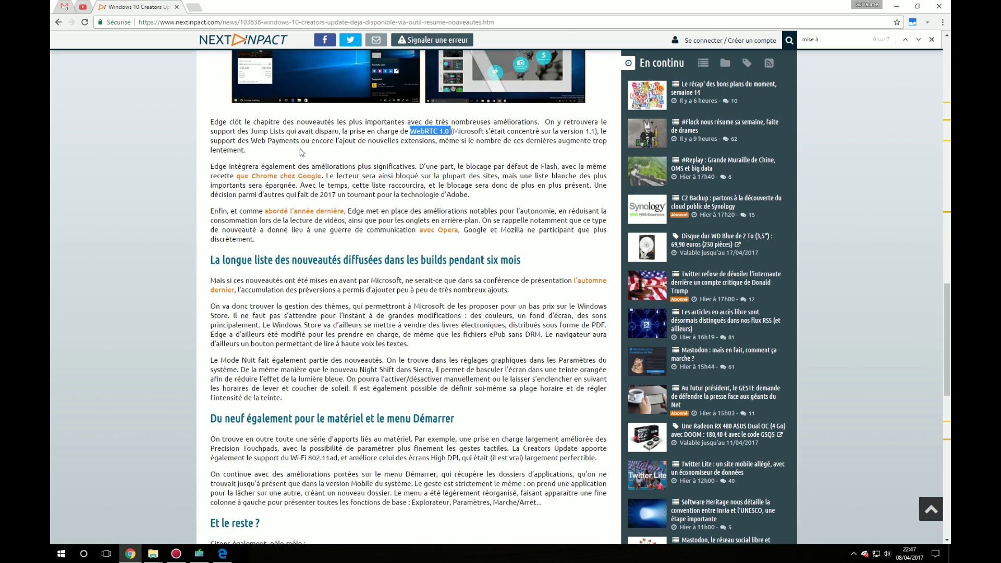
{"action": "left_click", "coordinate": [375, 158]}
{"action": "left_click_drag", "start_coordinate": [426, 166], "coordinate": [537, 166]}
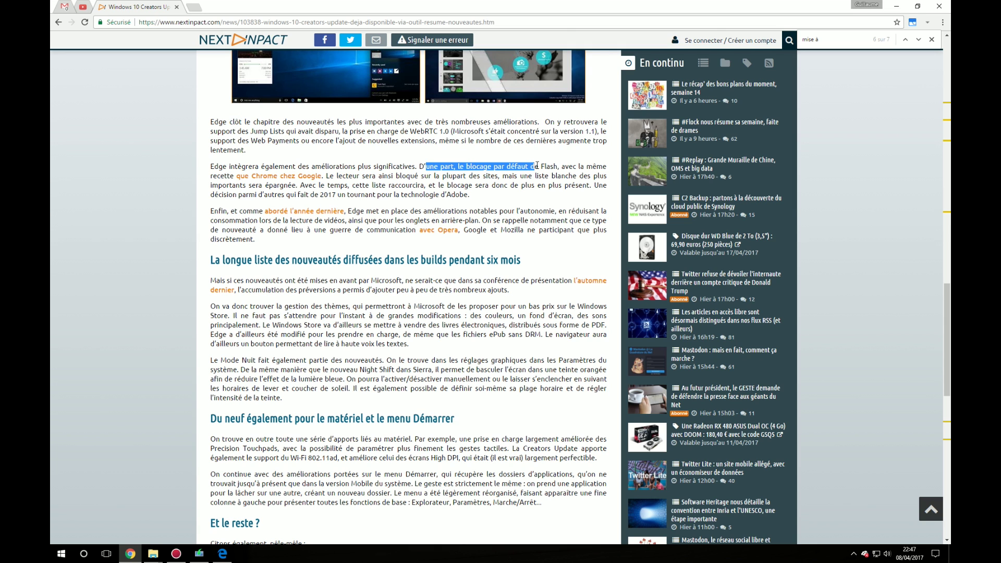
{"action": "left_click", "coordinate": [505, 159]}
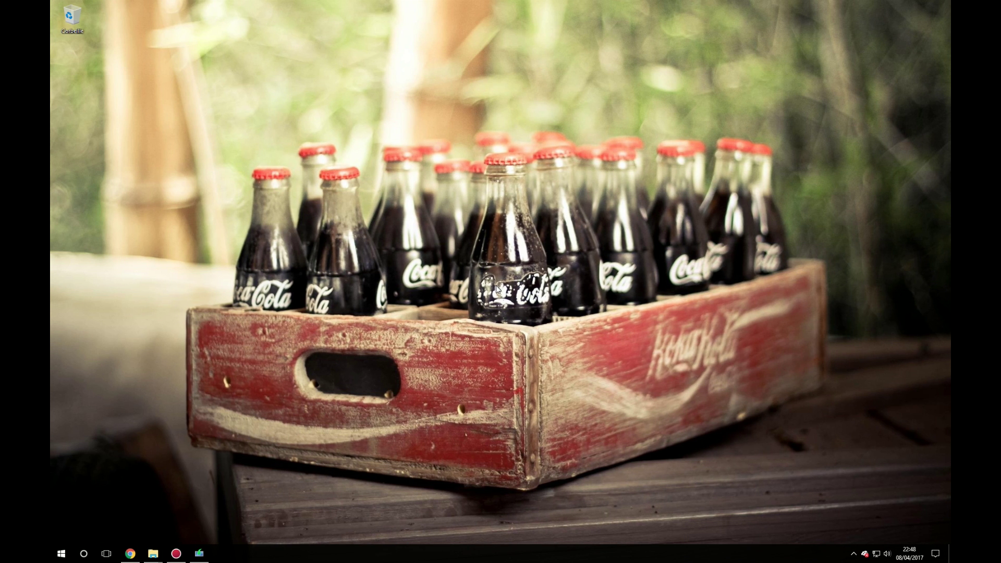
Group the Steam and Origin tiles into a folder in the Start menu, and expand and collapse that folder.
{"action": "key", "text": "super"}
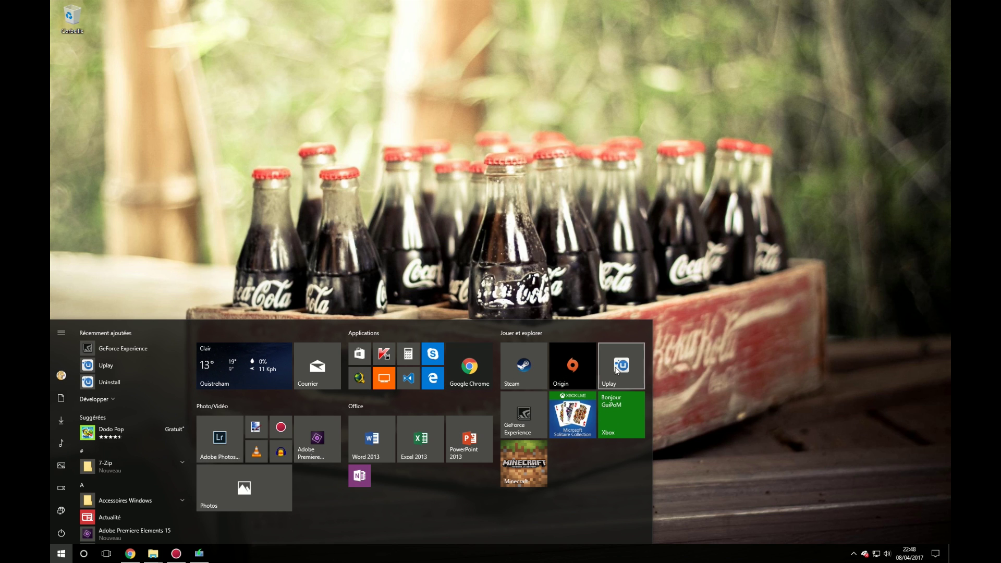
{"action": "left_click_drag", "start_coordinate": [524, 367], "coordinate": [567, 371]}
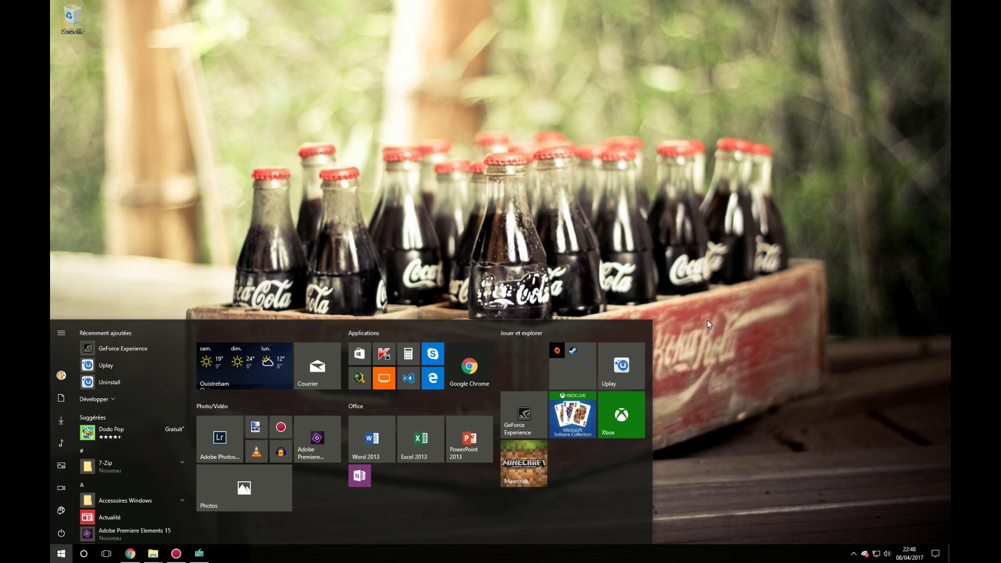
{"action": "left_click", "coordinate": [583, 362]}
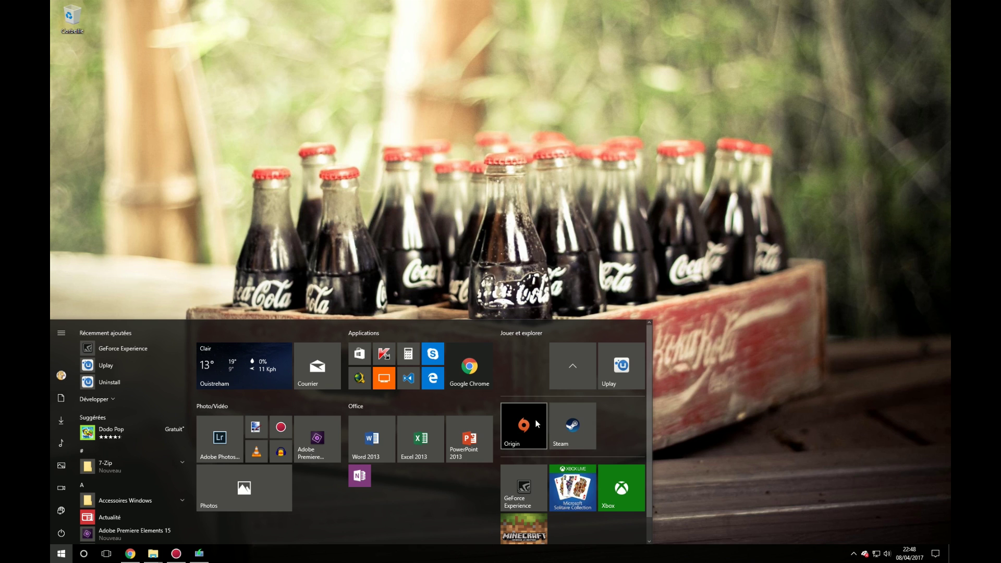
{"action": "left_click", "coordinate": [561, 362]}
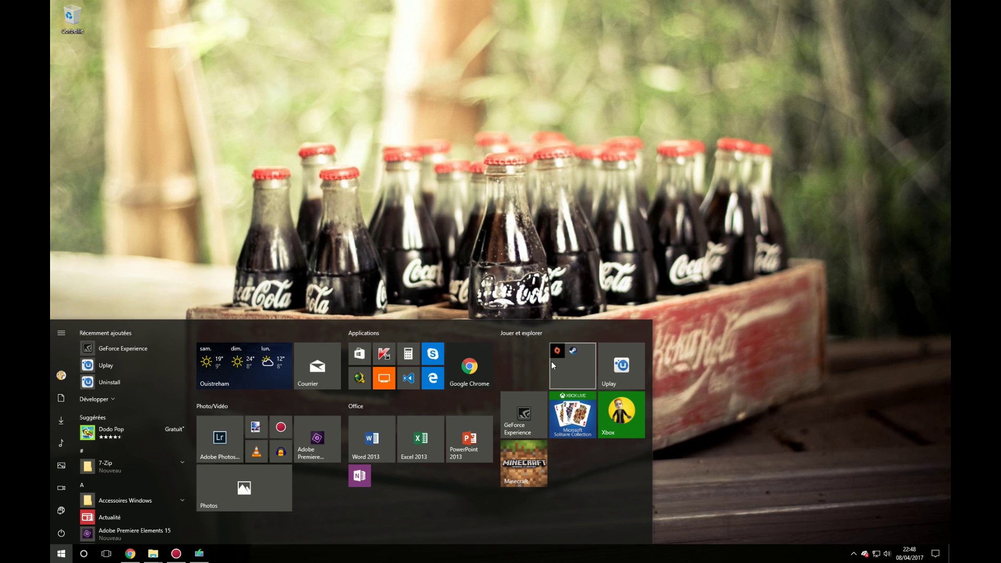
Resize the Start menu tile folder to small, and set it back to medium with "Vignettes moyennes".
{"action": "right_click", "coordinate": [571, 372]}
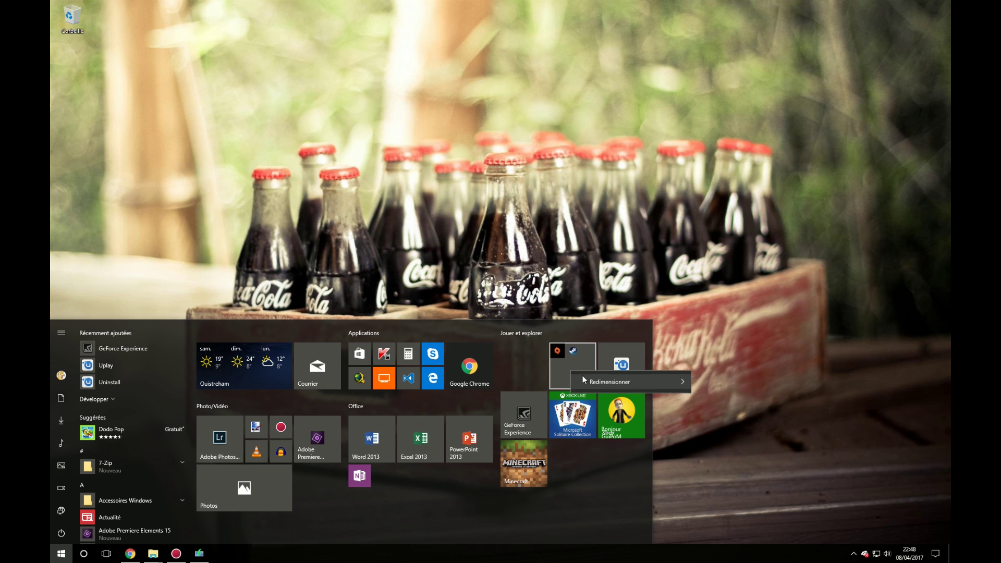
{"action": "mouse_move", "coordinate": [621, 381]}
{"action": "left_click", "coordinate": [724, 388]}
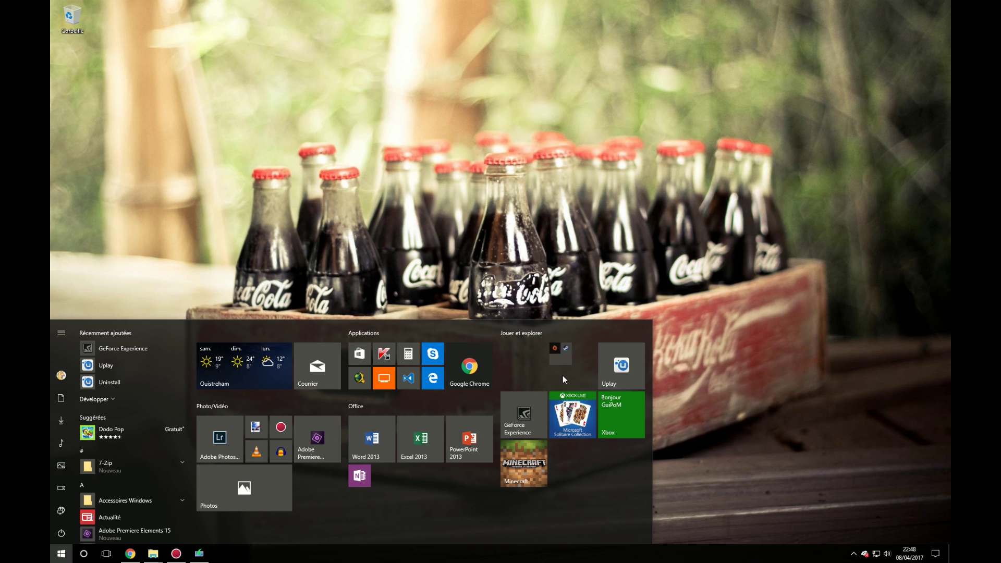
{"action": "right_click", "coordinate": [561, 355]}
{"action": "mouse_move", "coordinate": [662, 369]}
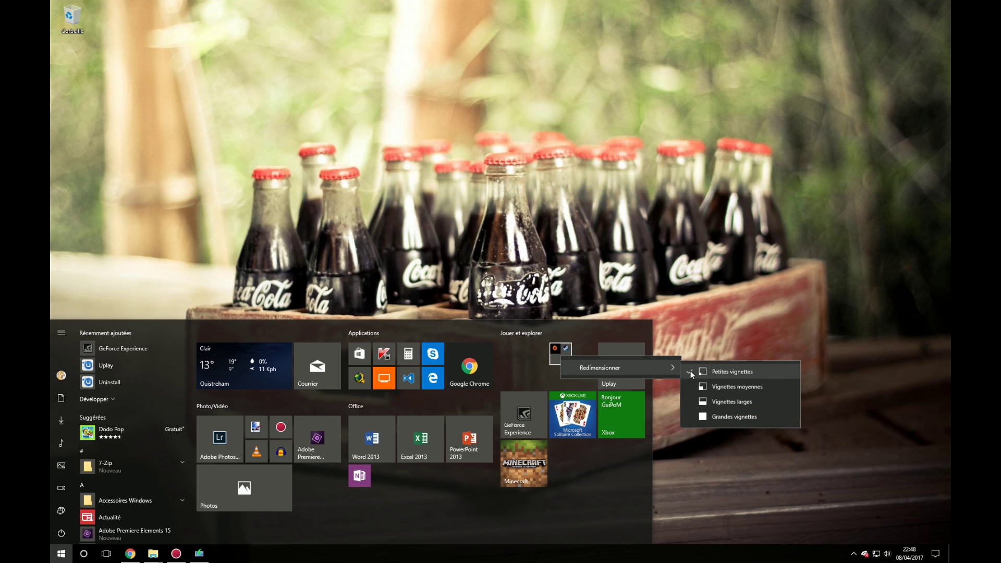
{"action": "left_click", "coordinate": [706, 386]}
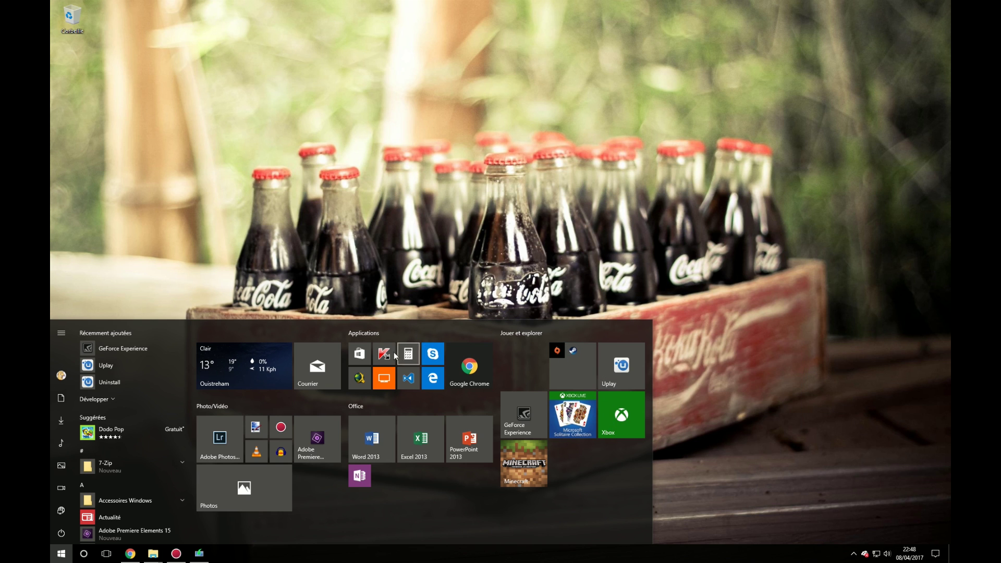
Move the Steam and Origin tiles out of the folder, back to separate tiles in the "Jouer et explorer" group.
{"action": "left_click", "coordinate": [569, 361]}
{"action": "left_click_drag", "start_coordinate": [582, 429], "coordinate": [533, 373]}
{"action": "left_click", "coordinate": [566, 361]}
{"action": "left_click_drag", "start_coordinate": [536, 430], "coordinate": [565, 374]}
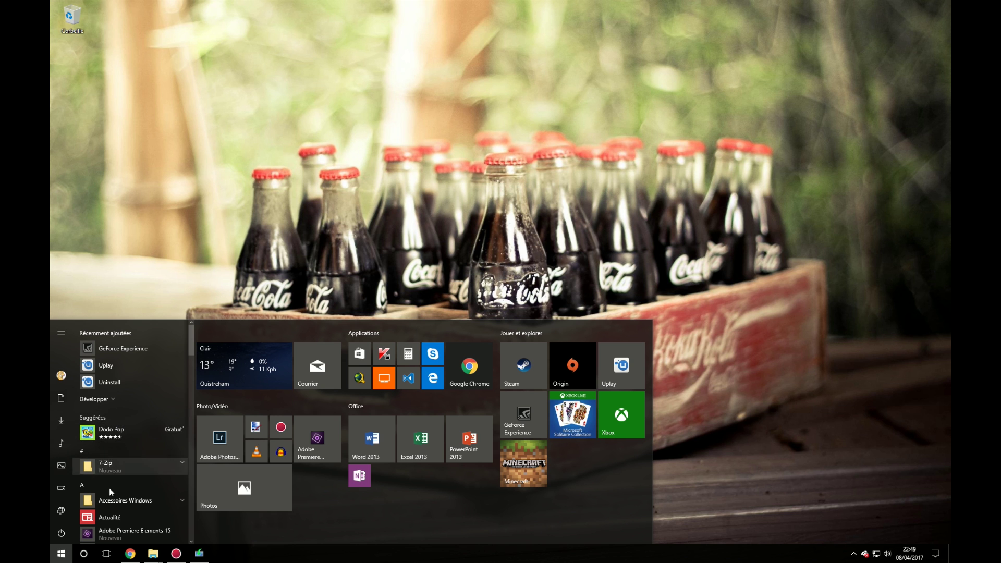
Open the taskbar settings, go to the Accueil page and turn off "Afficher la liste des applications dans le menu Démarrer".
{"action": "right_click", "coordinate": [291, 555]}
{"action": "left_click", "coordinate": [347, 544]}
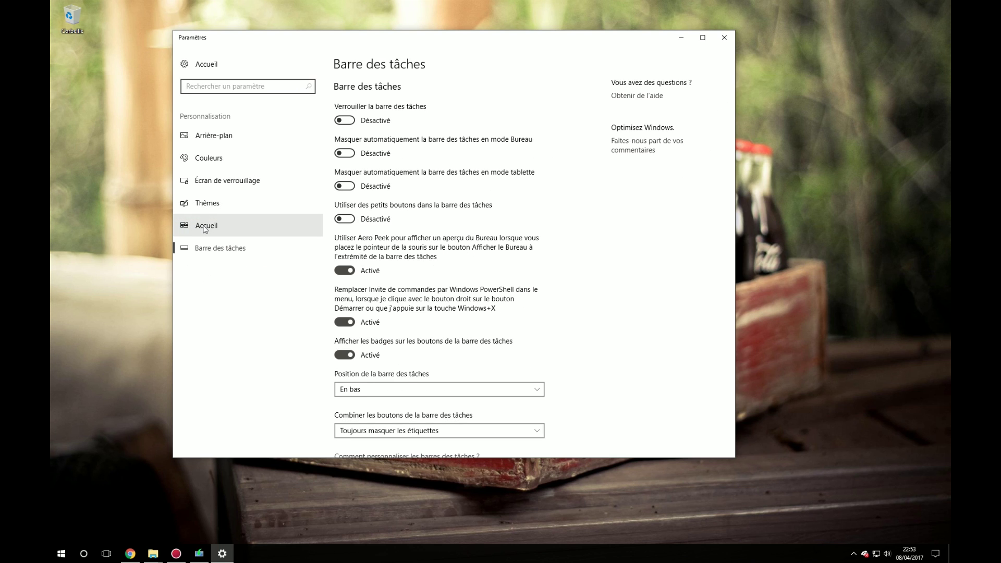
{"action": "left_click", "coordinate": [206, 225]}
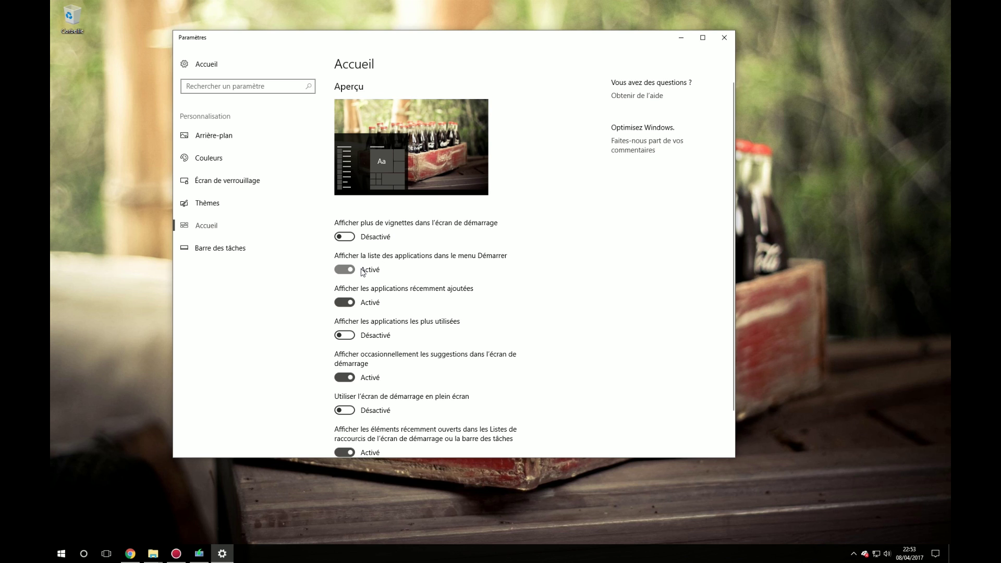
{"action": "scroll", "coordinate": [365, 272], "scroll_direction": "down", "scroll_amount": 2}
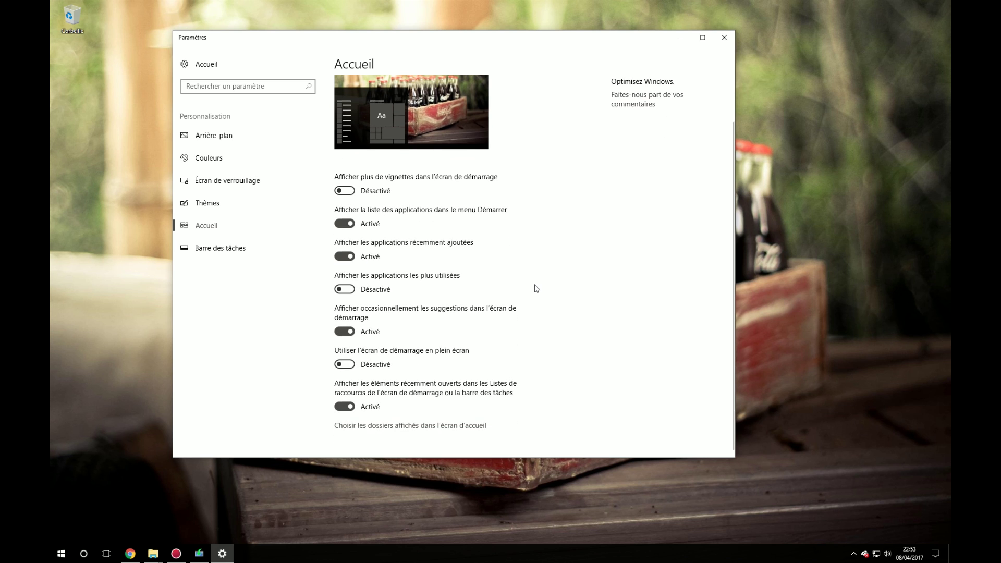
{"action": "left_click", "coordinate": [345, 223]}
Open the Start menu, switch to the all-apps list and back to the pinned tiles, and close the Paramètres window.
{"action": "left_click", "coordinate": [61, 553]}
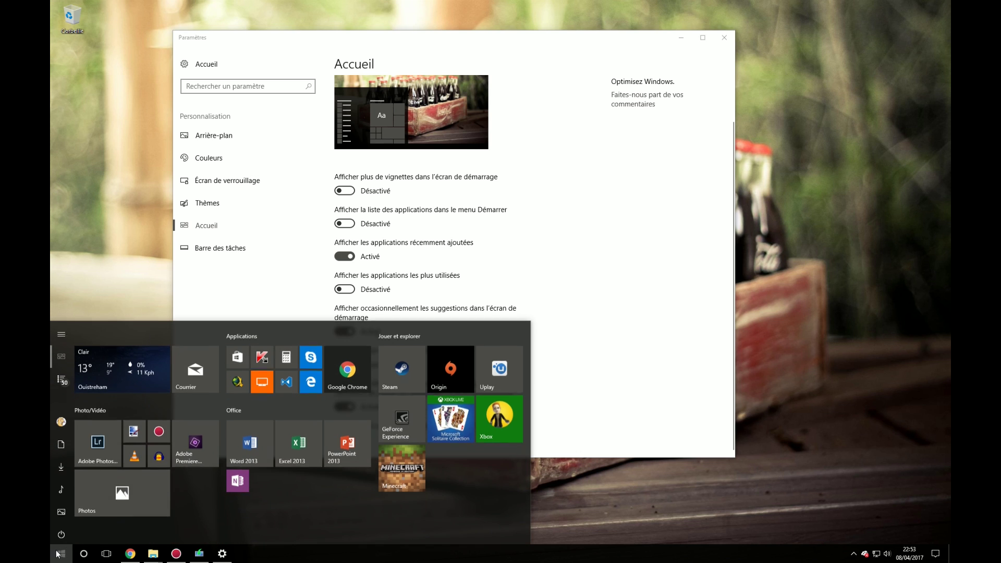
{"action": "left_click", "coordinate": [62, 379]}
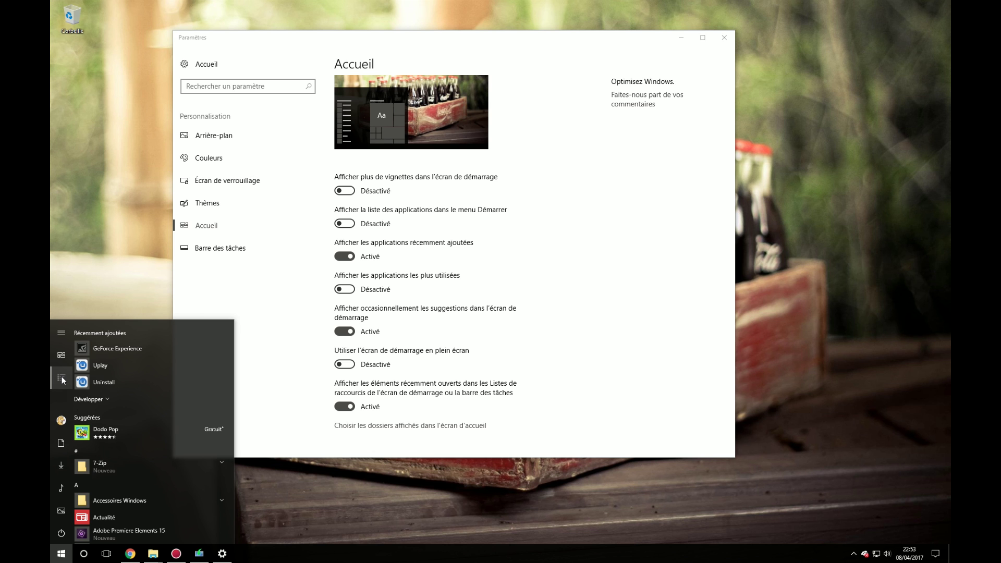
{"action": "left_click", "coordinate": [61, 356]}
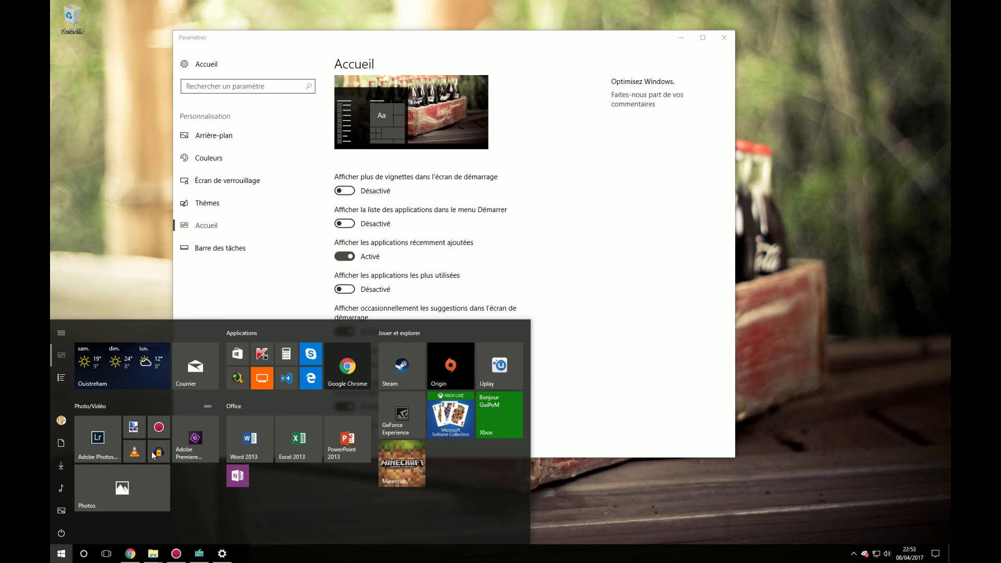
{"action": "left_click", "coordinate": [724, 38]}
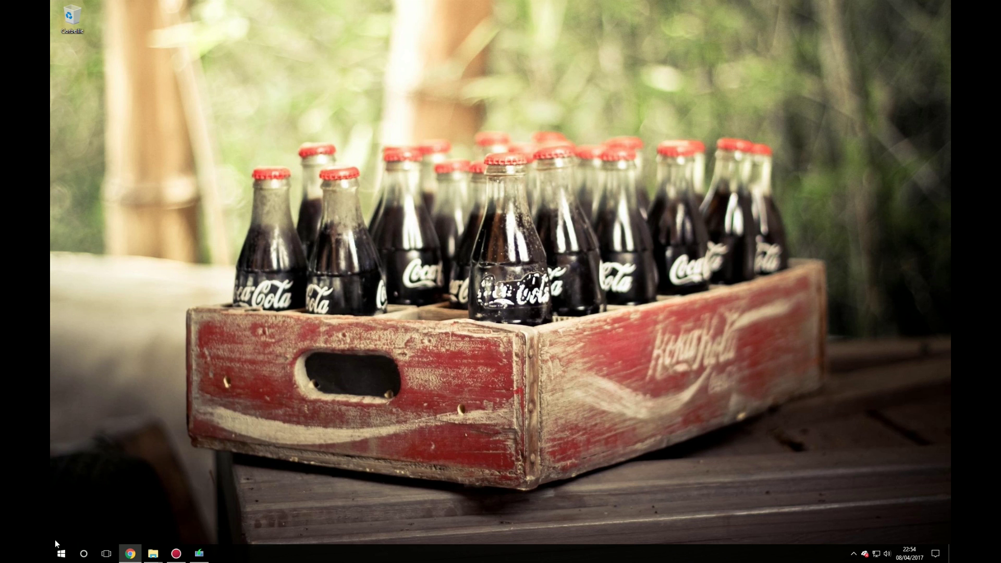
Show the all-apps list in the Start menu and search for "fgf" directly from it, leaving the search again.
{"action": "left_click", "coordinate": [60, 551]}
{"action": "left_click", "coordinate": [65, 379]}
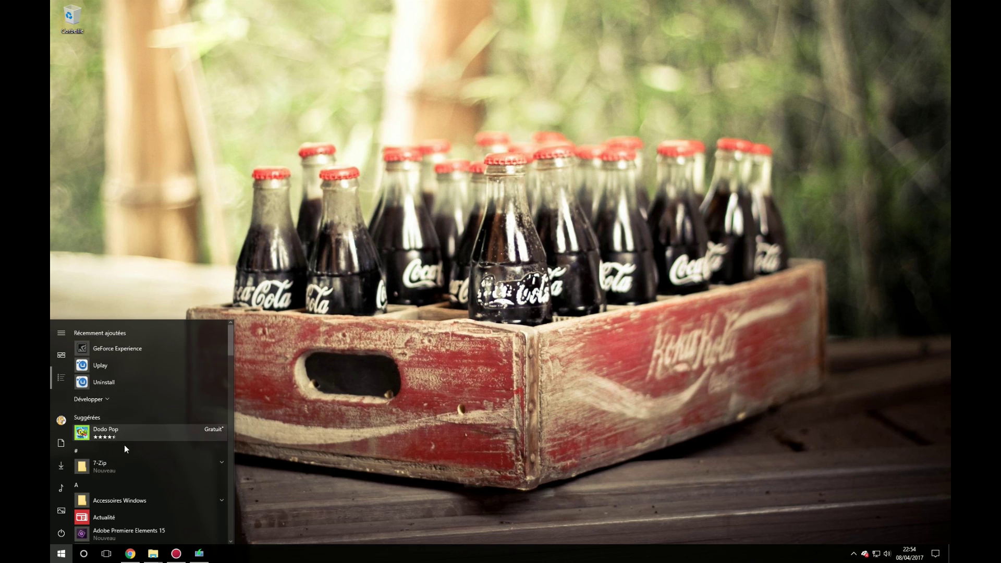
{"action": "type", "text": "fgf"}
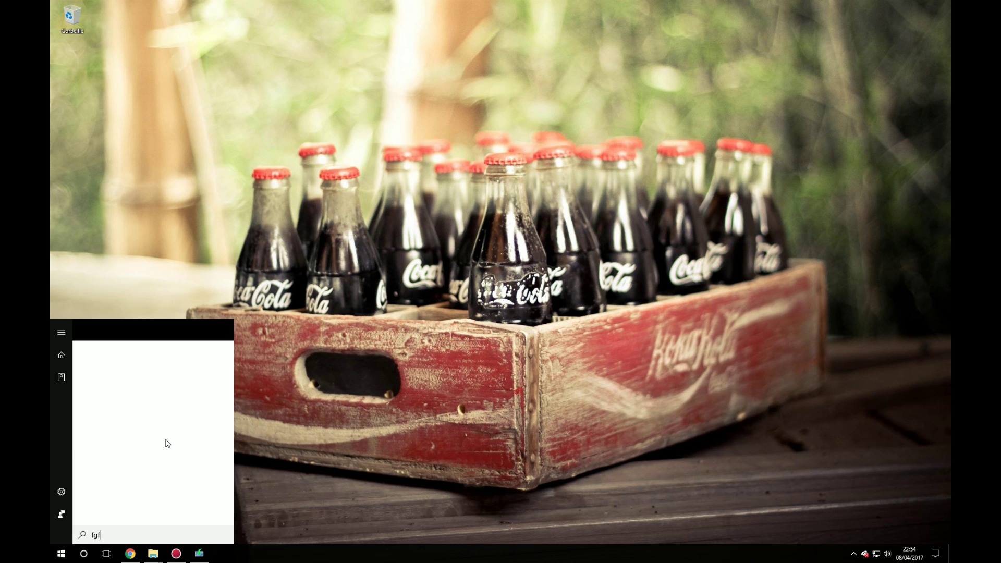
{"action": "left_click", "coordinate": [61, 553]}
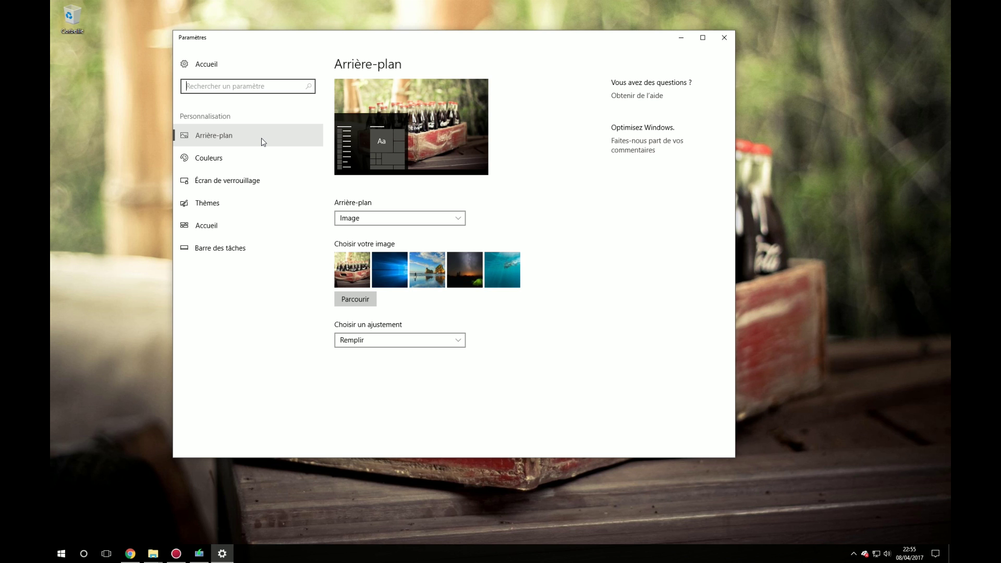
Reposition the Paramètres window showing the Arrière-plan page, and shift the Windows PowerShell window slightly on the desktop.
{"action": "left_click_drag", "start_coordinate": [303, 46], "coordinate": [390, 69]}
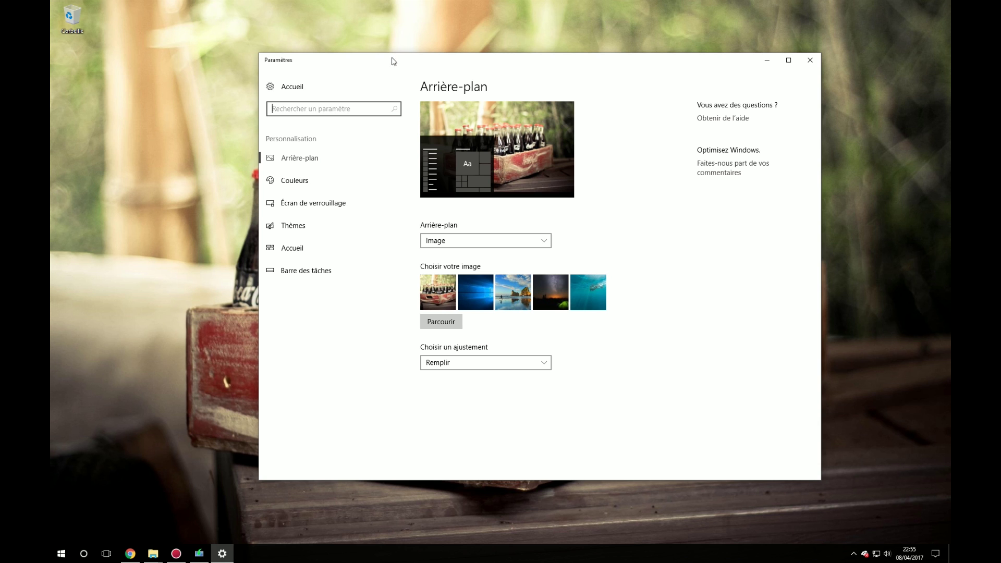
{"action": "left_click_drag", "start_coordinate": [495, 66], "coordinate": [480, 61]}
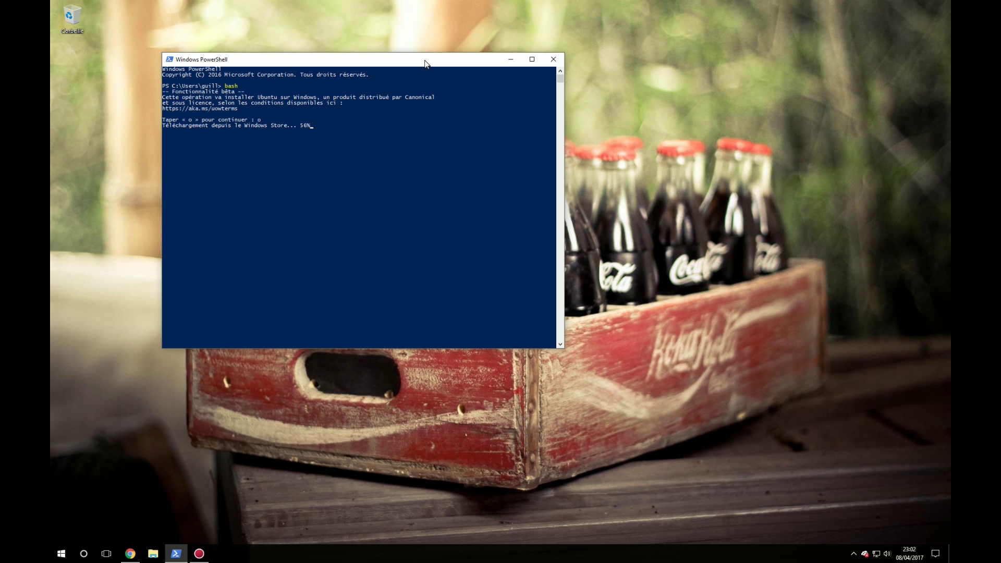
{"action": "left_click_drag", "start_coordinate": [425, 61], "coordinate": [427, 63]}
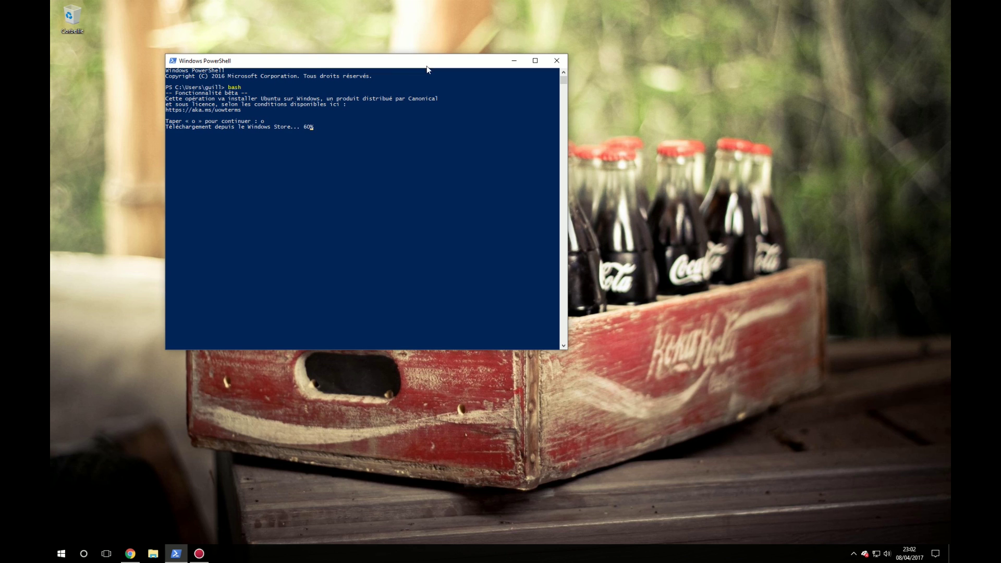
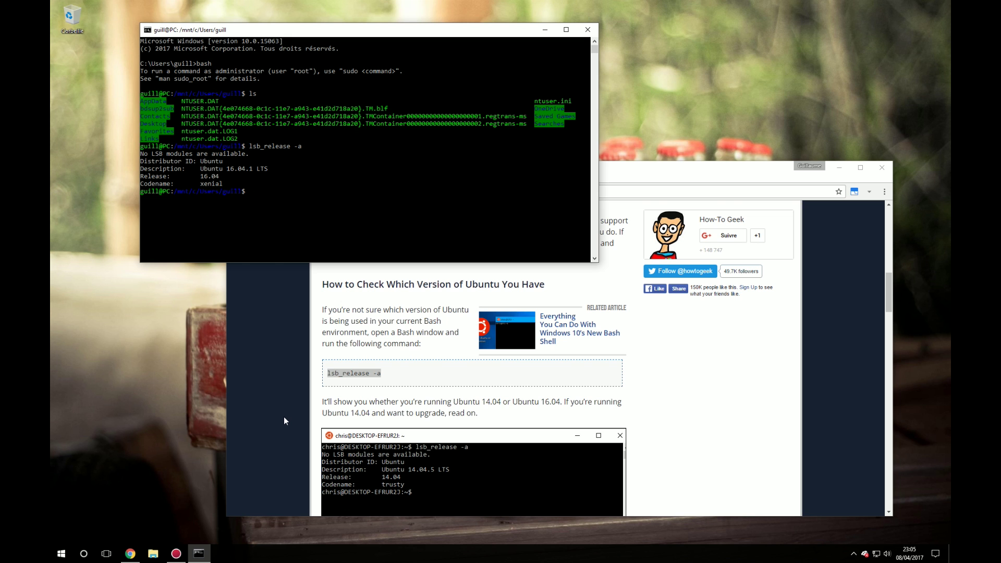
Consult the How-To Geek article's section on uninstalling and reinstalling Bash, highlighting the "lxrun /uninstall" command.
{"action": "scroll", "coordinate": [291, 415], "scroll_direction": "down", "scroll_amount": 5}
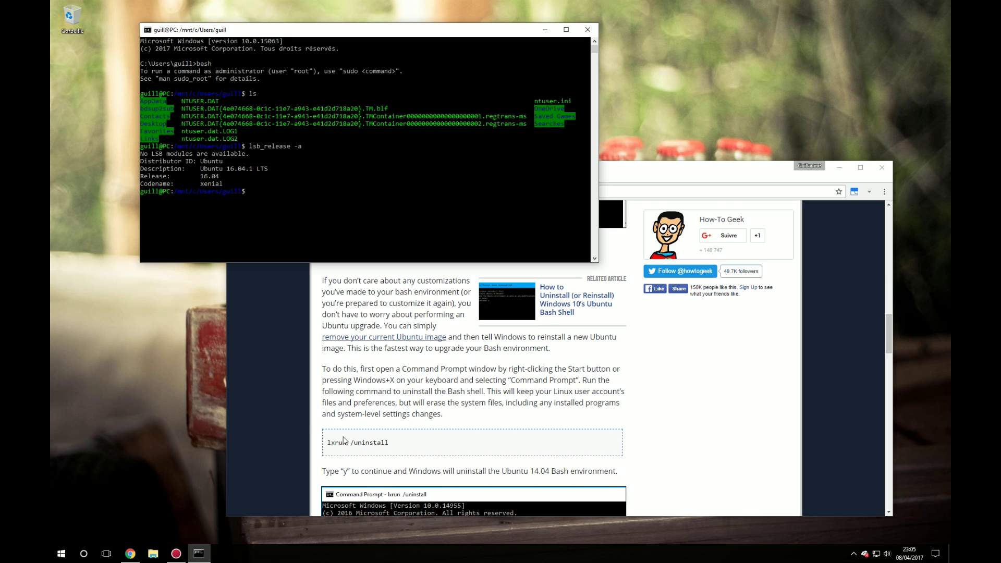
{"action": "left_click_drag", "start_coordinate": [360, 443], "coordinate": [330, 442]}
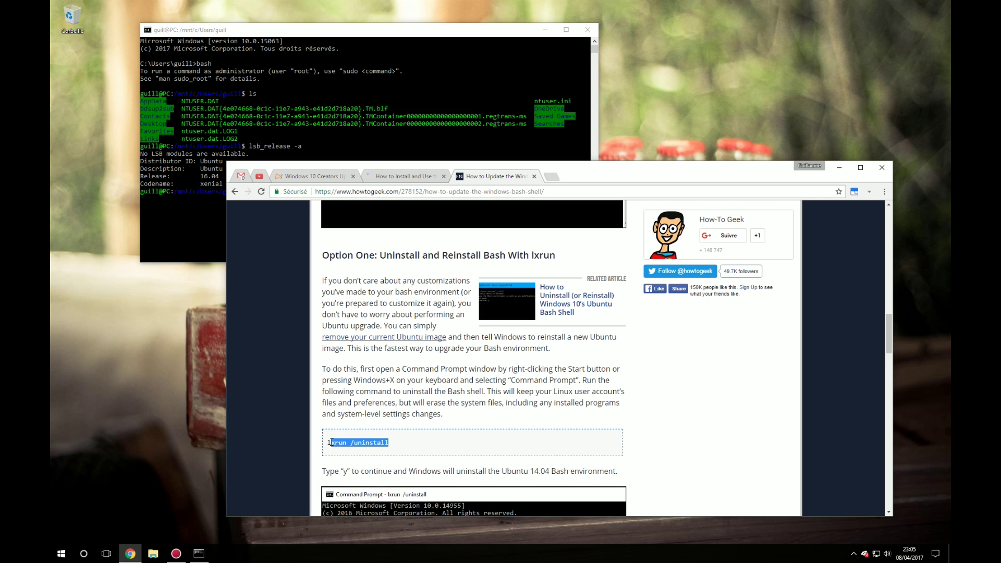
{"action": "scroll", "coordinate": [330, 442], "scroll_direction": "down", "scroll_amount": 3}
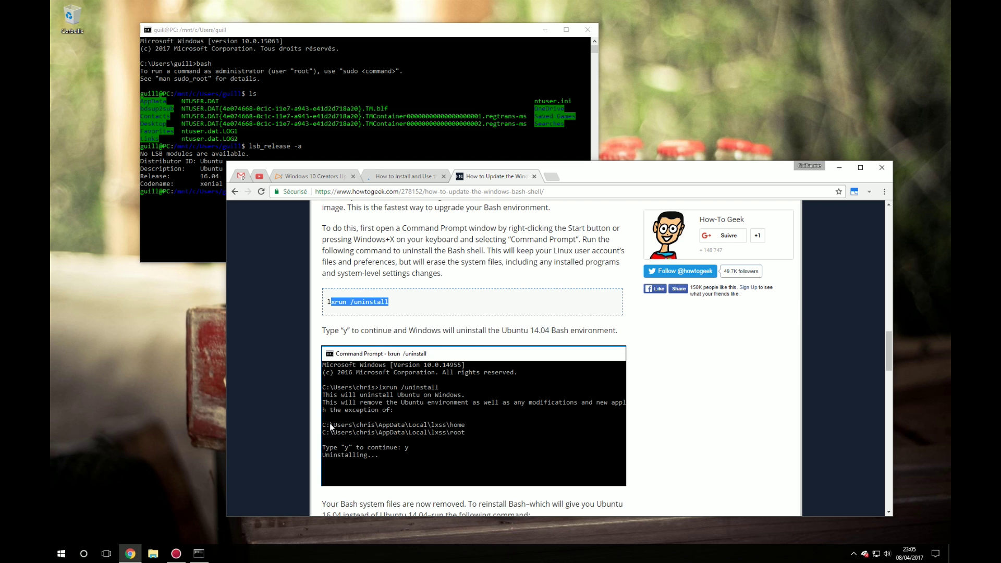
{"action": "scroll", "coordinate": [330, 423], "scroll_direction": "down", "scroll_amount": 7}
{"action": "scroll", "coordinate": [355, 328], "scroll_direction": "up", "scroll_amount": 1}
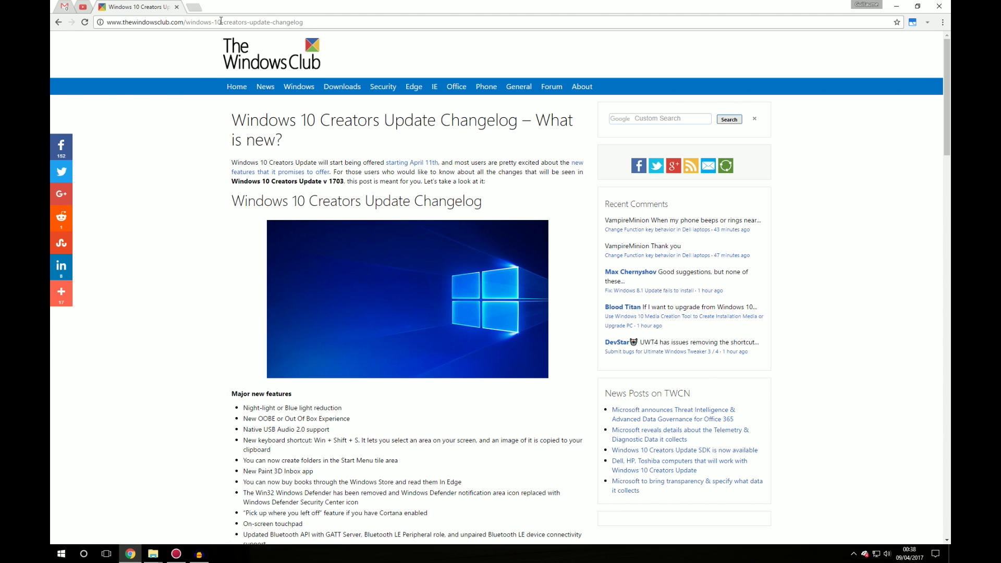
Highlight the address of the Windows 10 Creators Update changelog page and review its major features, shell and Settings app sections.
{"action": "left_click", "coordinate": [310, 21]}
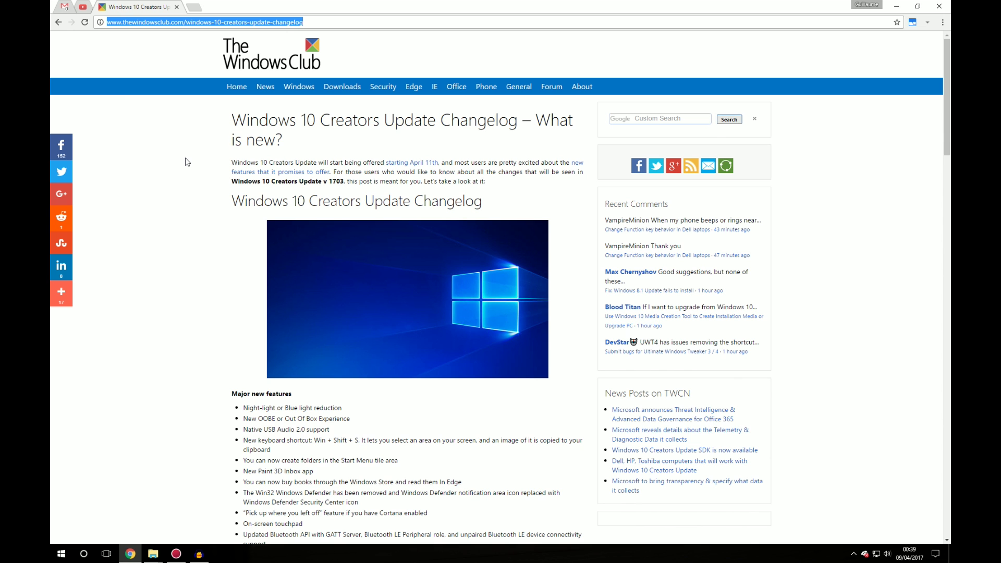
{"action": "scroll", "coordinate": [187, 164], "scroll_direction": "down", "scroll_amount": 3}
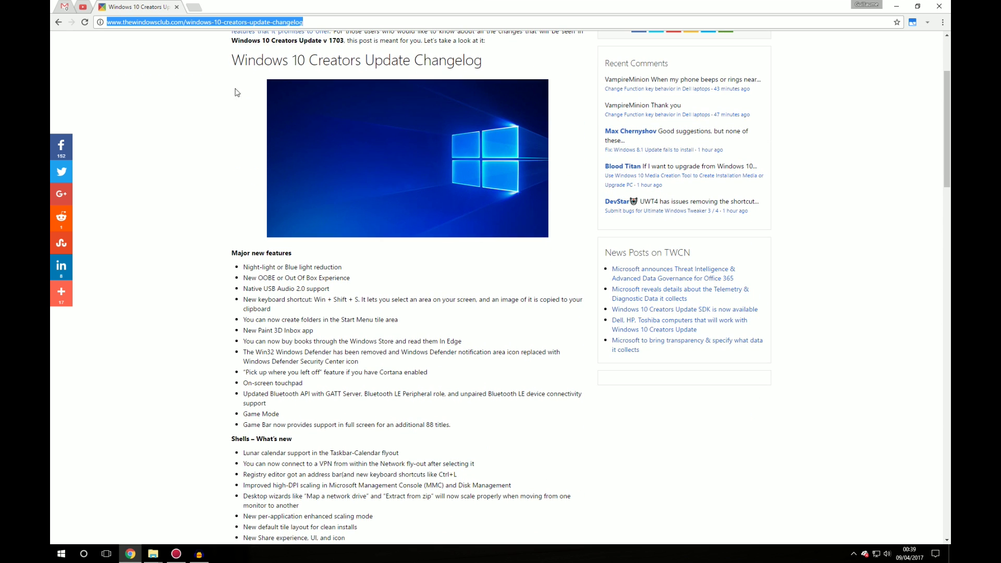
{"action": "scroll", "coordinate": [261, 284], "scroll_direction": "down", "scroll_amount": 1}
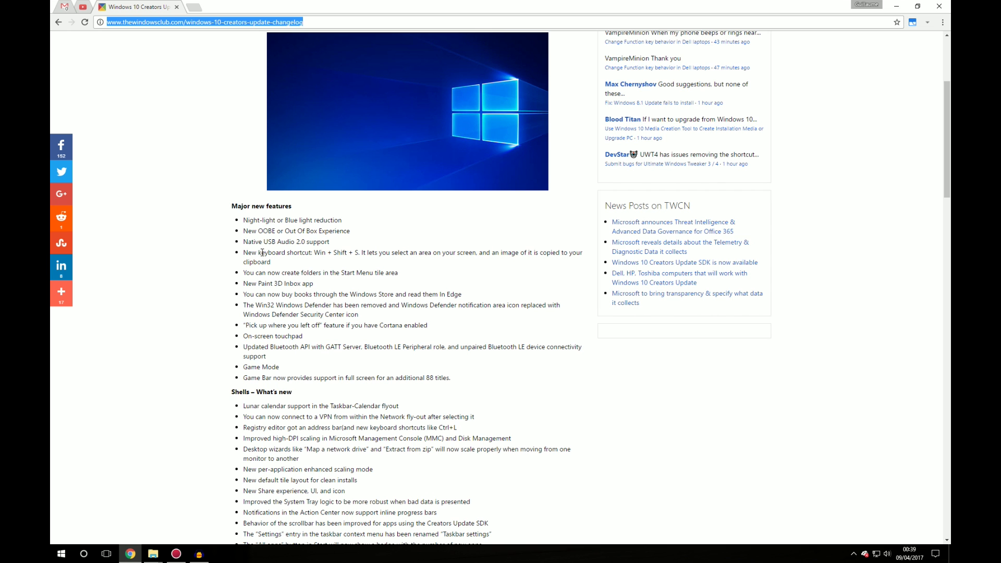
{"action": "scroll", "coordinate": [309, 265], "scroll_direction": "down", "scroll_amount": 1}
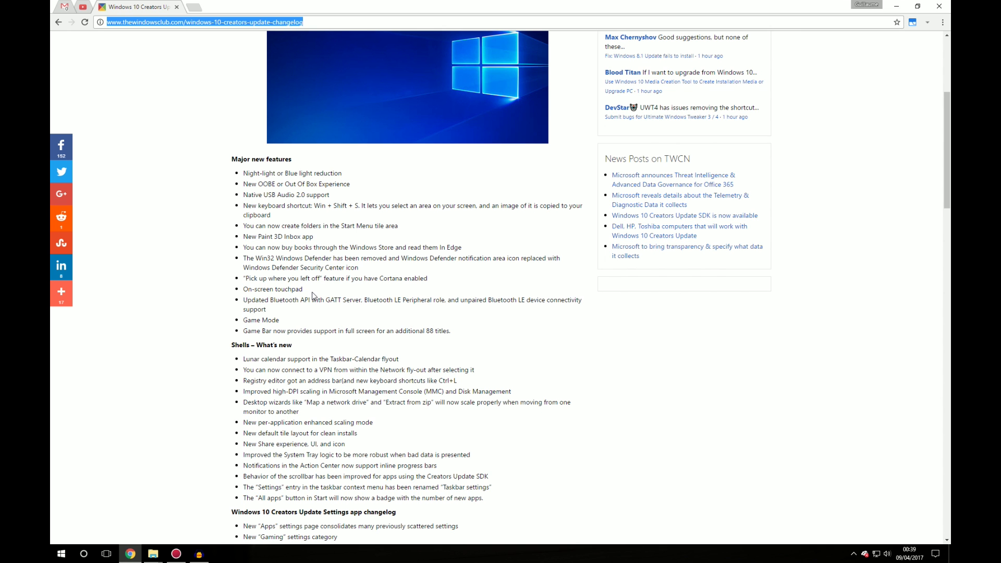
{"action": "scroll", "coordinate": [312, 301], "scroll_direction": "down", "scroll_amount": 2}
{"action": "scroll", "coordinate": [335, 296], "scroll_direction": "down", "scroll_amount": 1}
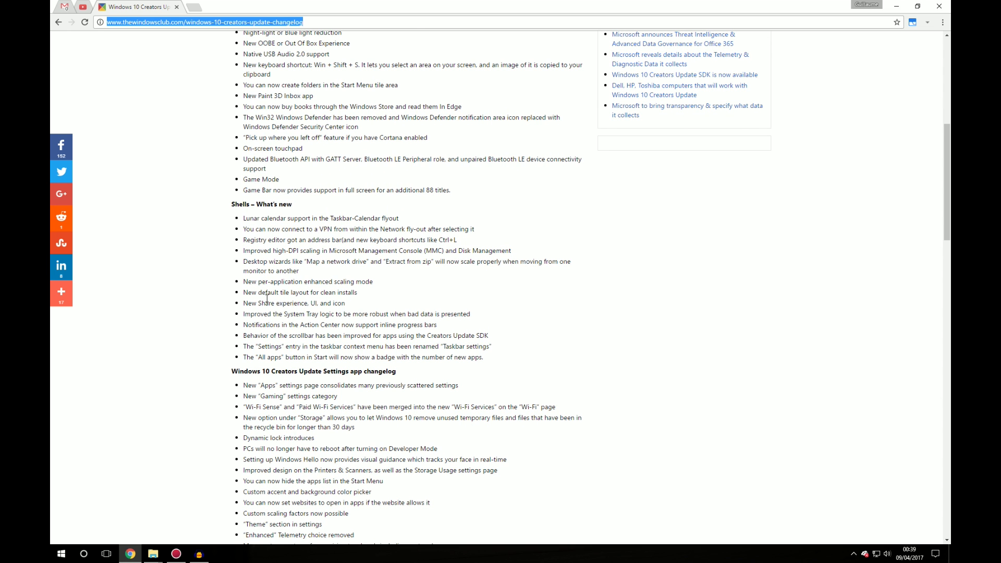
{"action": "scroll", "coordinate": [267, 298], "scroll_direction": "down", "scroll_amount": 1}
{"action": "scroll", "coordinate": [192, 441], "scroll_direction": "down", "scroll_amount": 2}
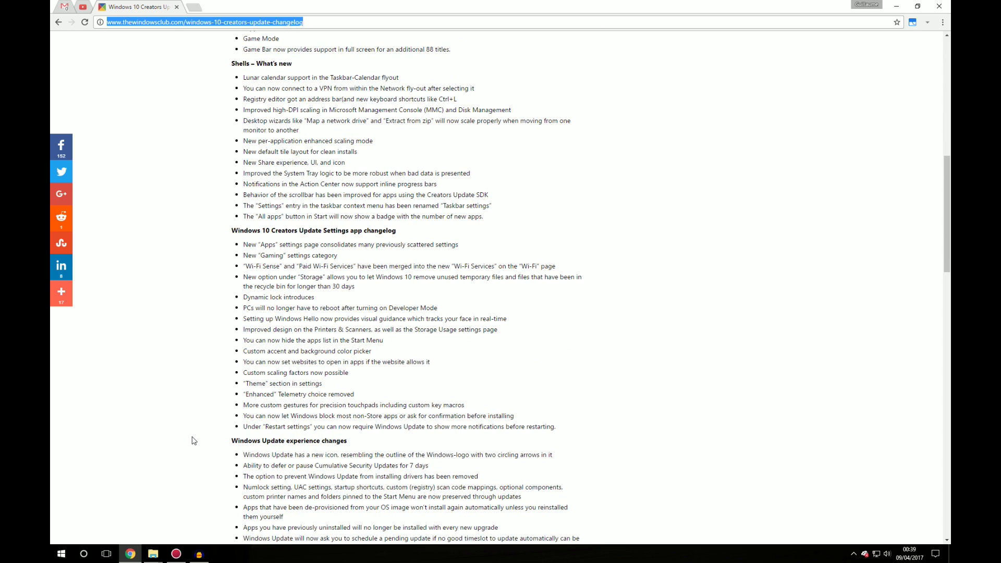
Review the changelog's sections on Windows Update, Microsoft Edge, Cortana, UWP apps, Hyper-V and other changes.
{"action": "scroll", "coordinate": [193, 441], "scroll_direction": "down", "scroll_amount": 5}
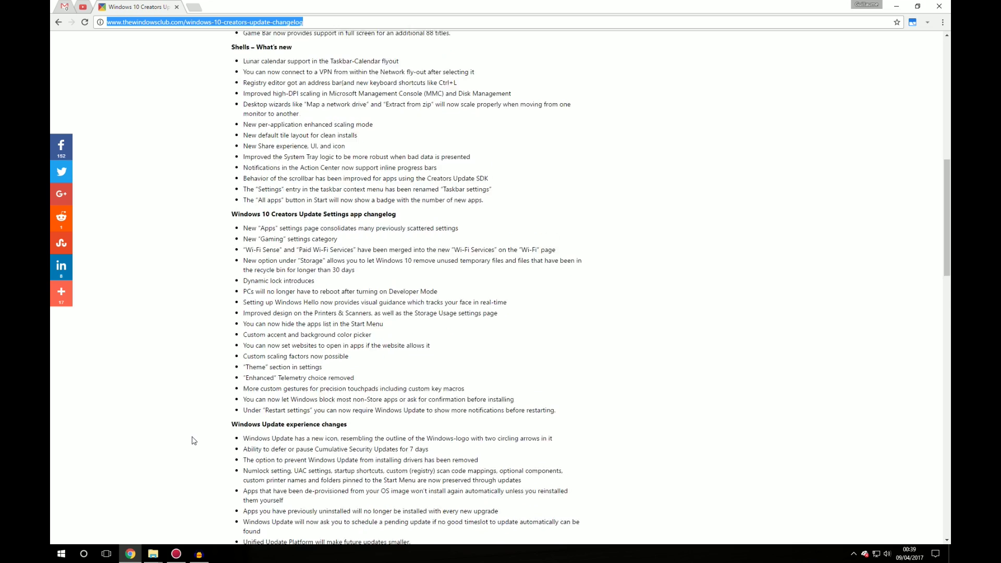
{"action": "scroll", "coordinate": [193, 440], "scroll_direction": "down", "scroll_amount": 3}
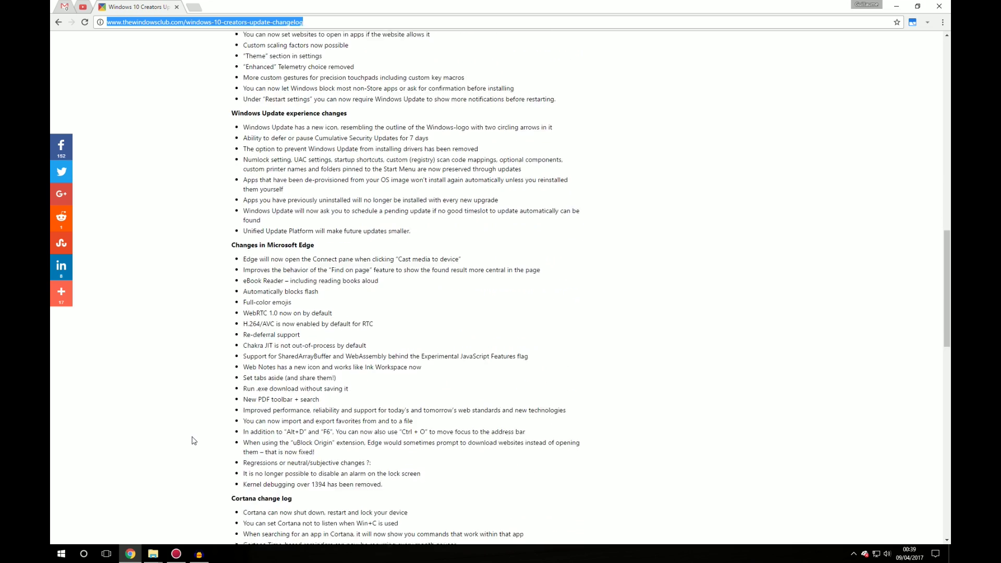
{"action": "scroll", "coordinate": [193, 439], "scroll_direction": "down", "scroll_amount": 1}
{"action": "scroll", "coordinate": [193, 439], "scroll_direction": "down", "scroll_amount": 3}
{"action": "scroll", "coordinate": [194, 439], "scroll_direction": "down", "scroll_amount": 3}
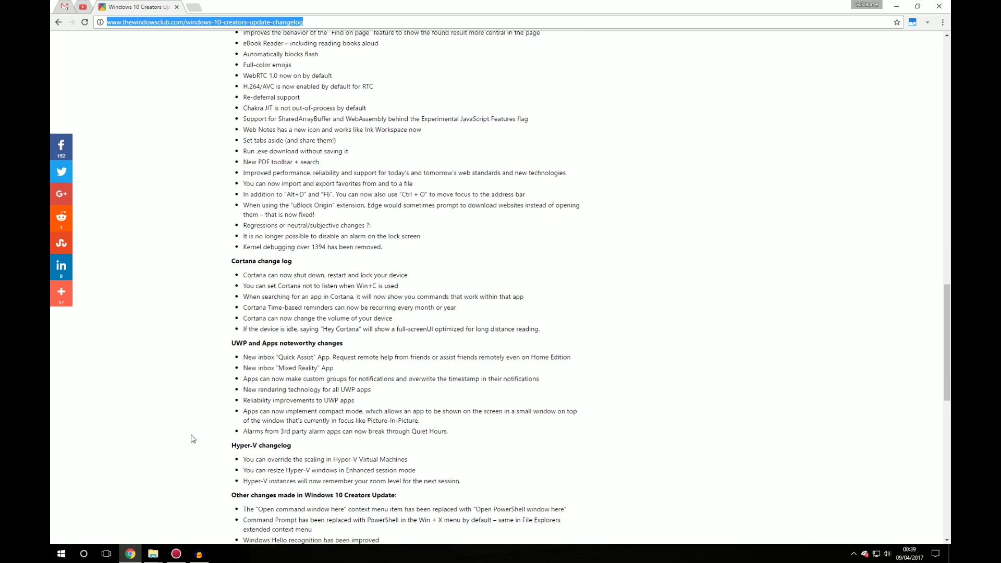
{"action": "scroll", "coordinate": [193, 439], "scroll_direction": "down", "scroll_amount": 3}
{"action": "scroll", "coordinate": [193, 438], "scroll_direction": "down", "scroll_amount": 1}
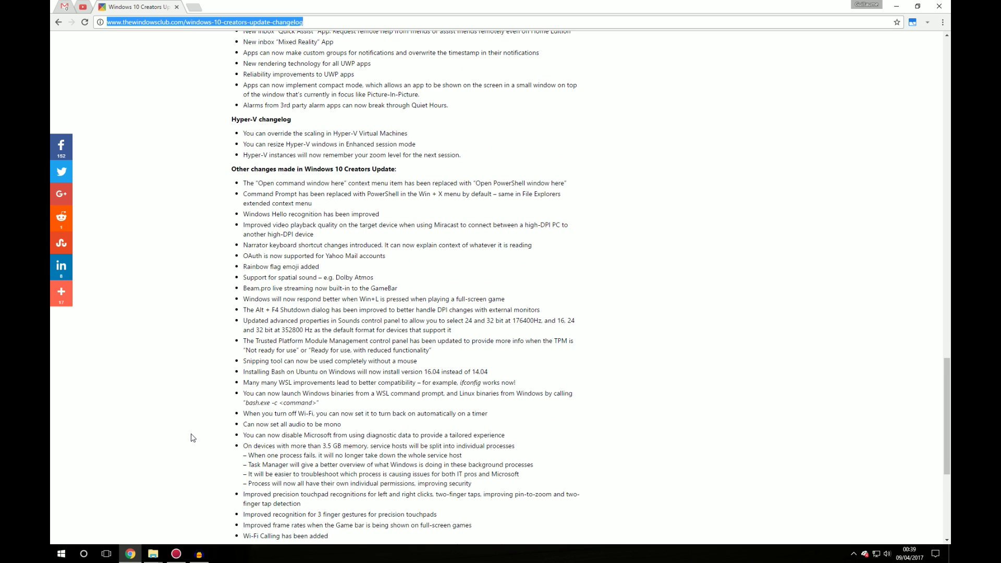
{"action": "scroll", "coordinate": [193, 437], "scroll_direction": "down", "scroll_amount": 1}
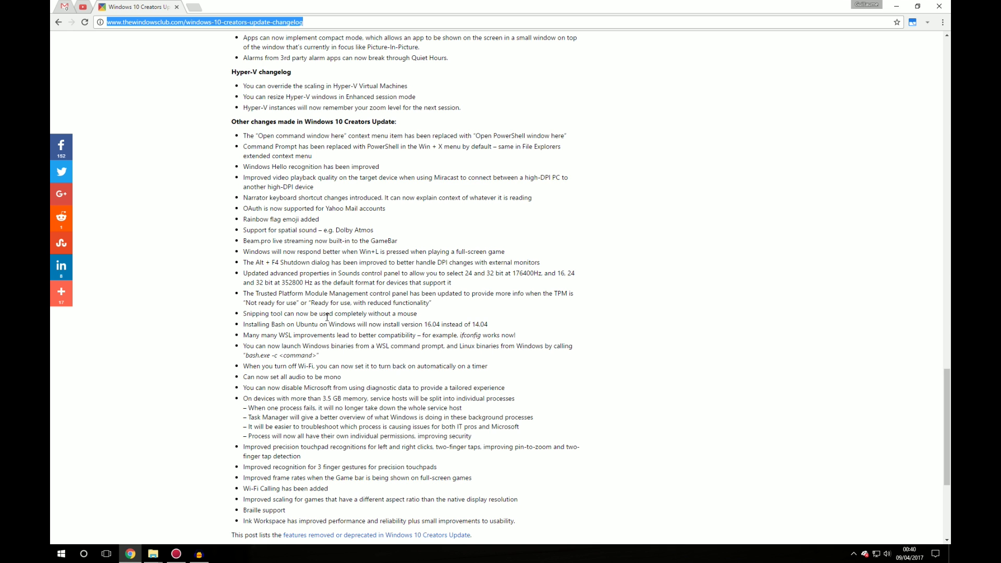
{"action": "scroll", "coordinate": [330, 339], "scroll_direction": "down", "scroll_amount": 2}
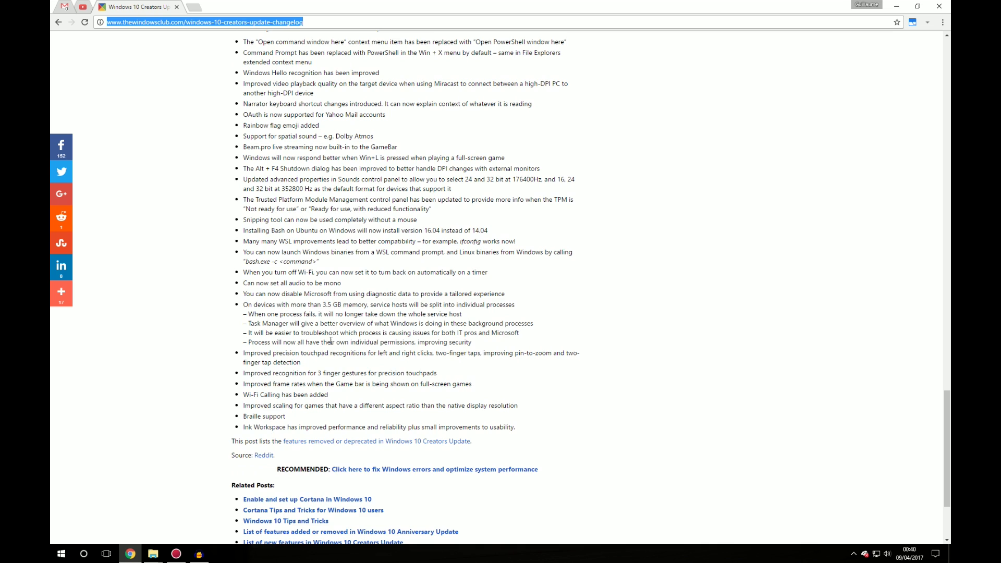
Return to the beginning of the changelog article and show the "Major new features" list again.
{"action": "scroll", "coordinate": [331, 340], "scroll_direction": "up", "scroll_amount": 20}
{"action": "scroll", "coordinate": [329, 336], "scroll_direction": "down", "scroll_amount": 1}
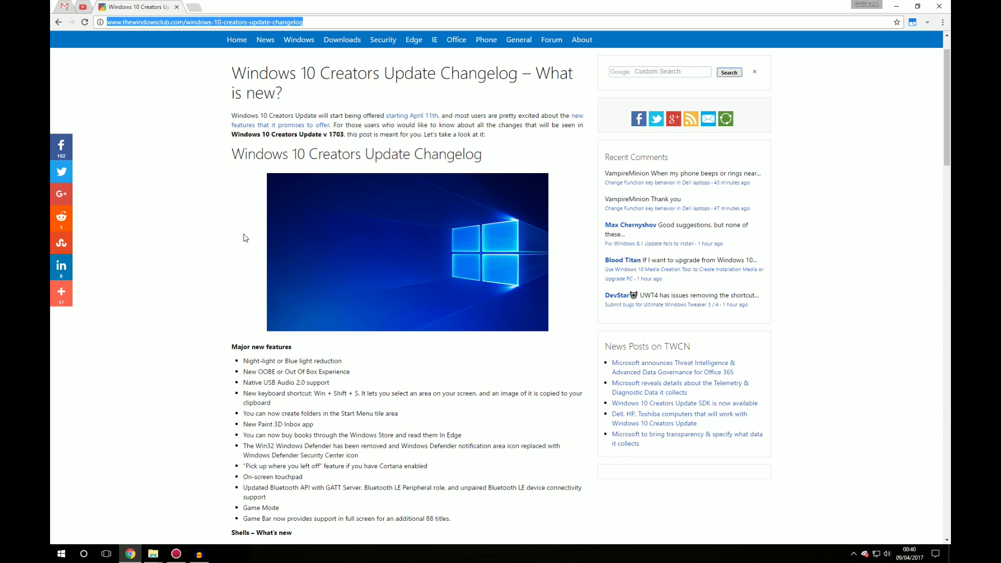
{"action": "scroll", "coordinate": [241, 222], "scroll_direction": "down", "scroll_amount": 2}
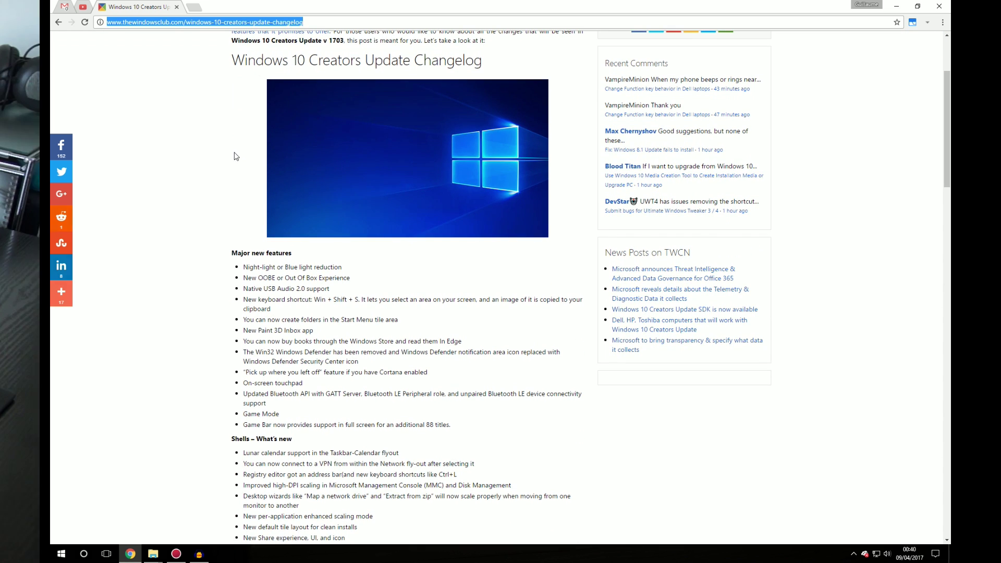